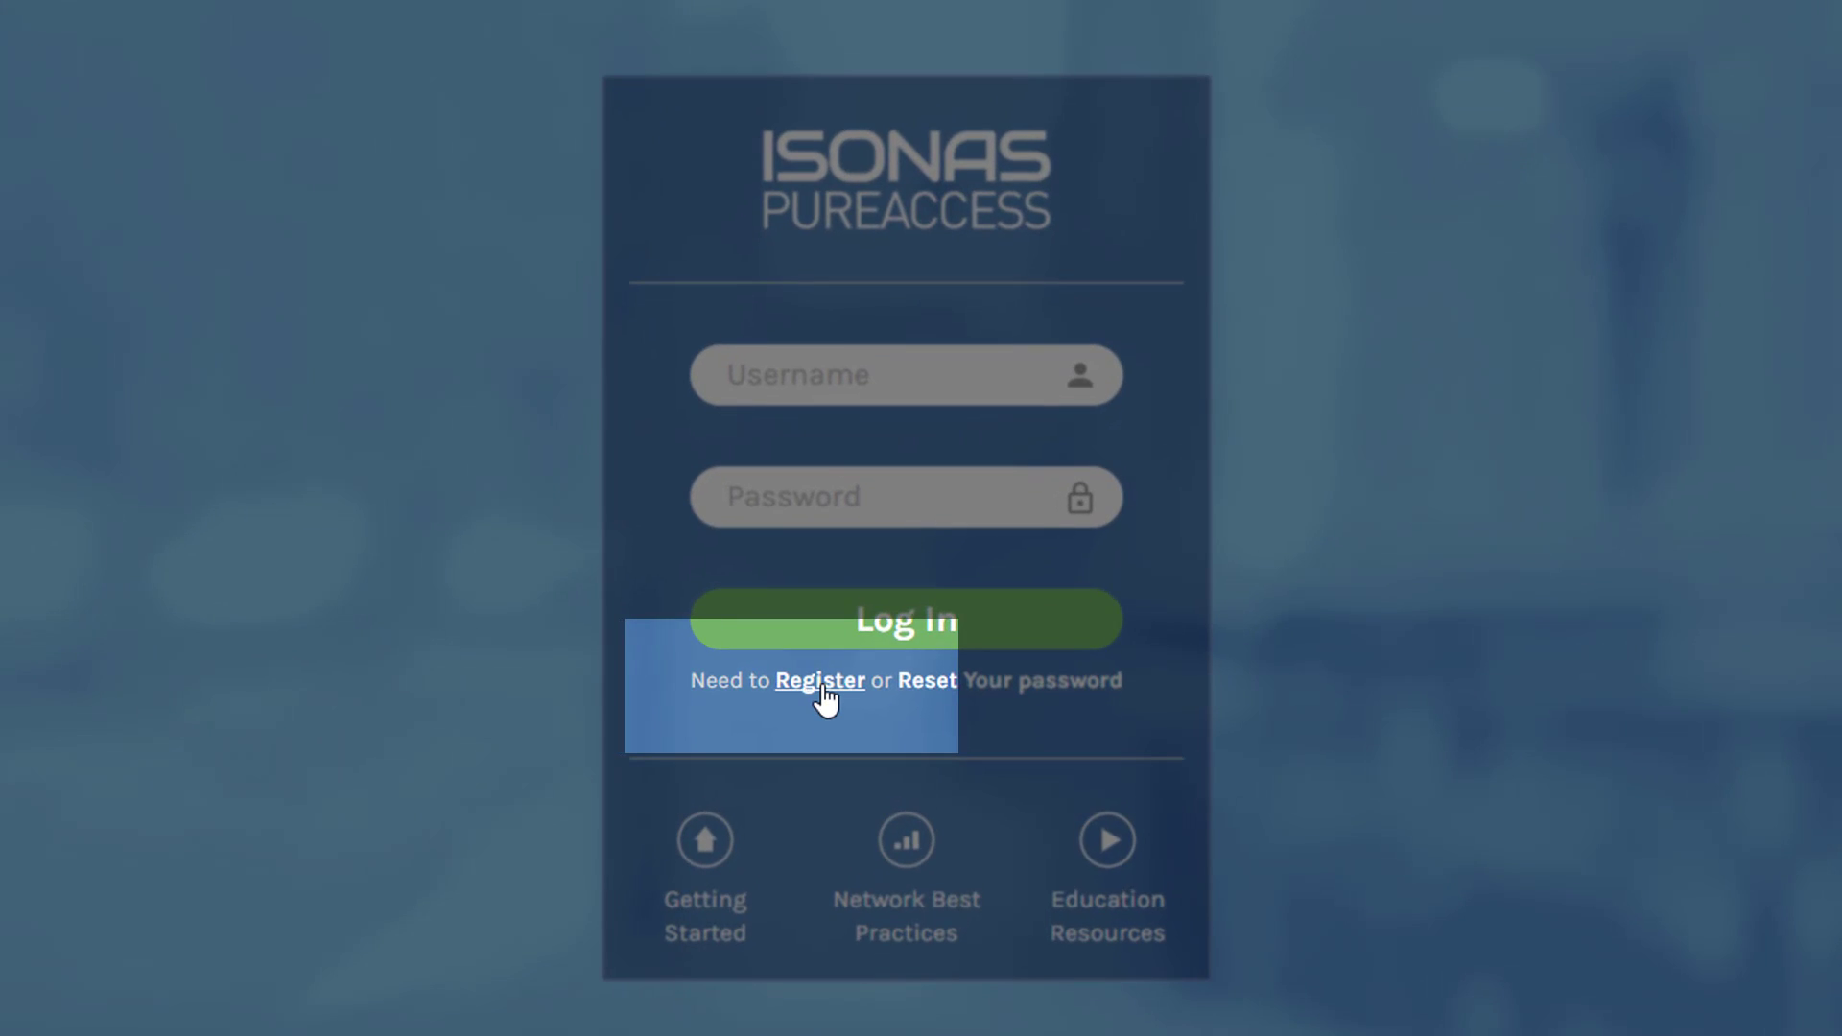
- Register the product with the licence key
left_click(820, 682)
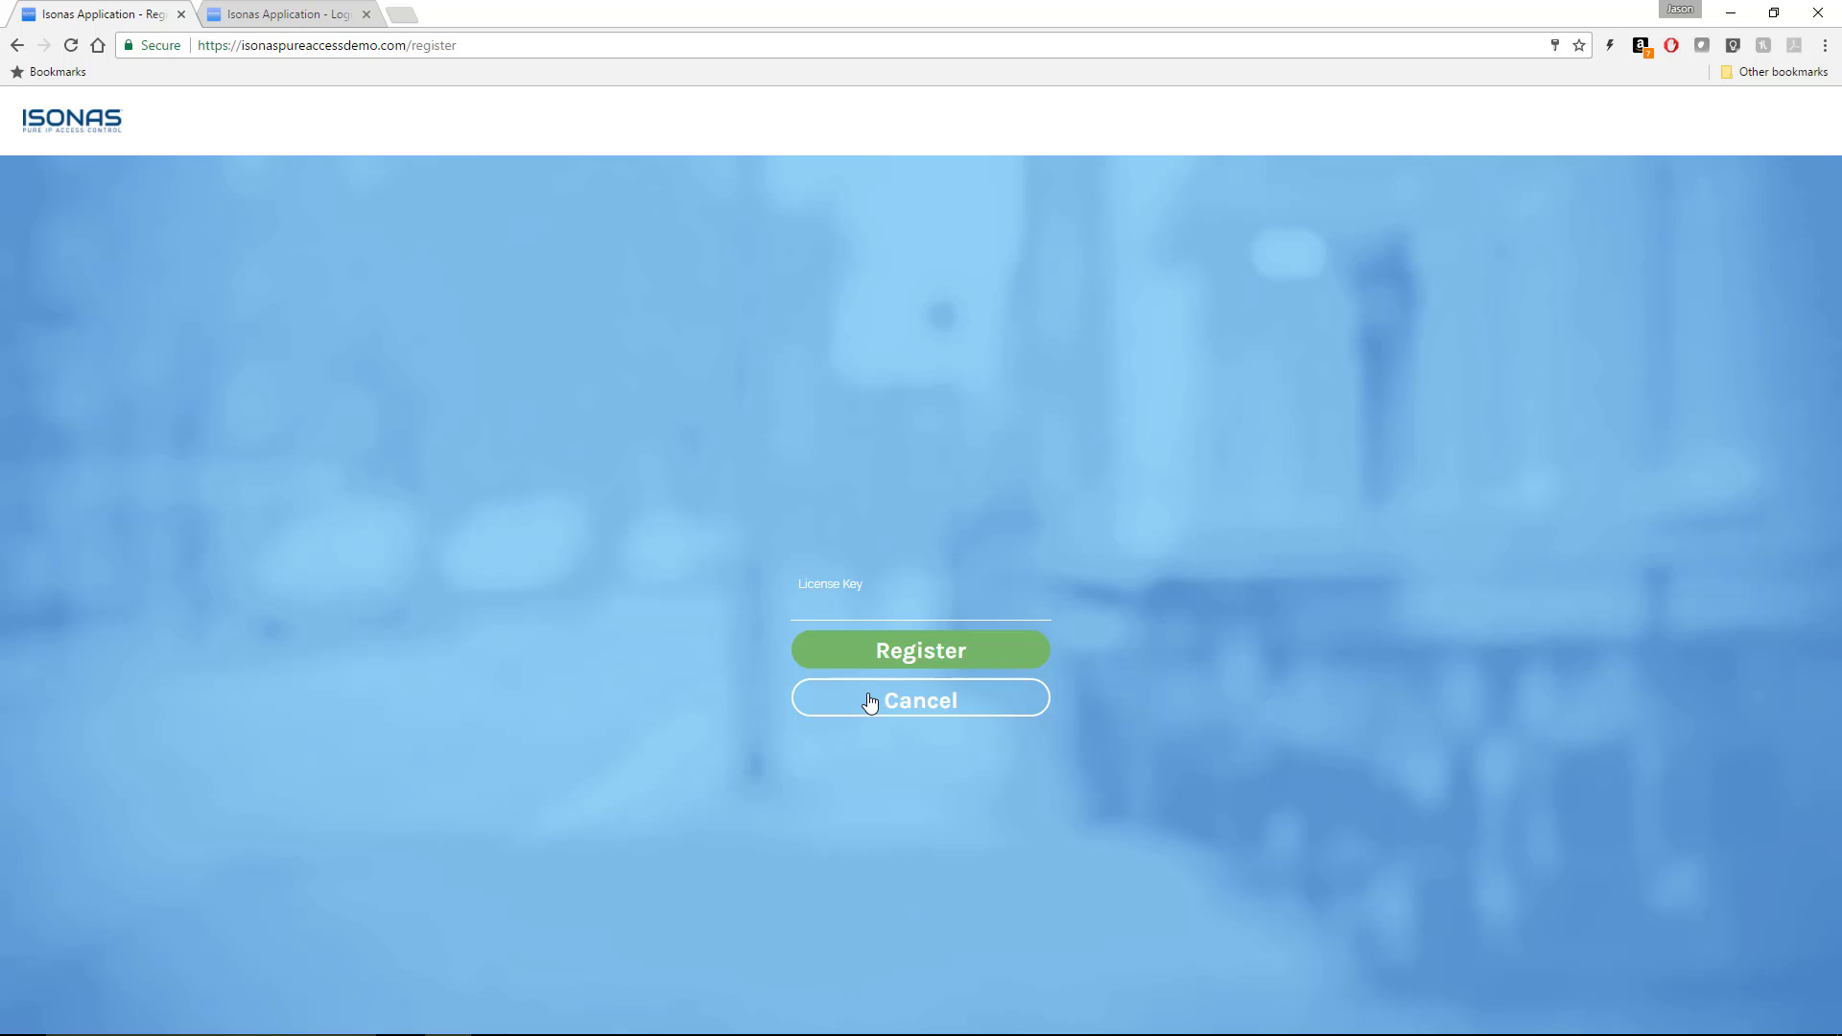
left_click(871, 666)
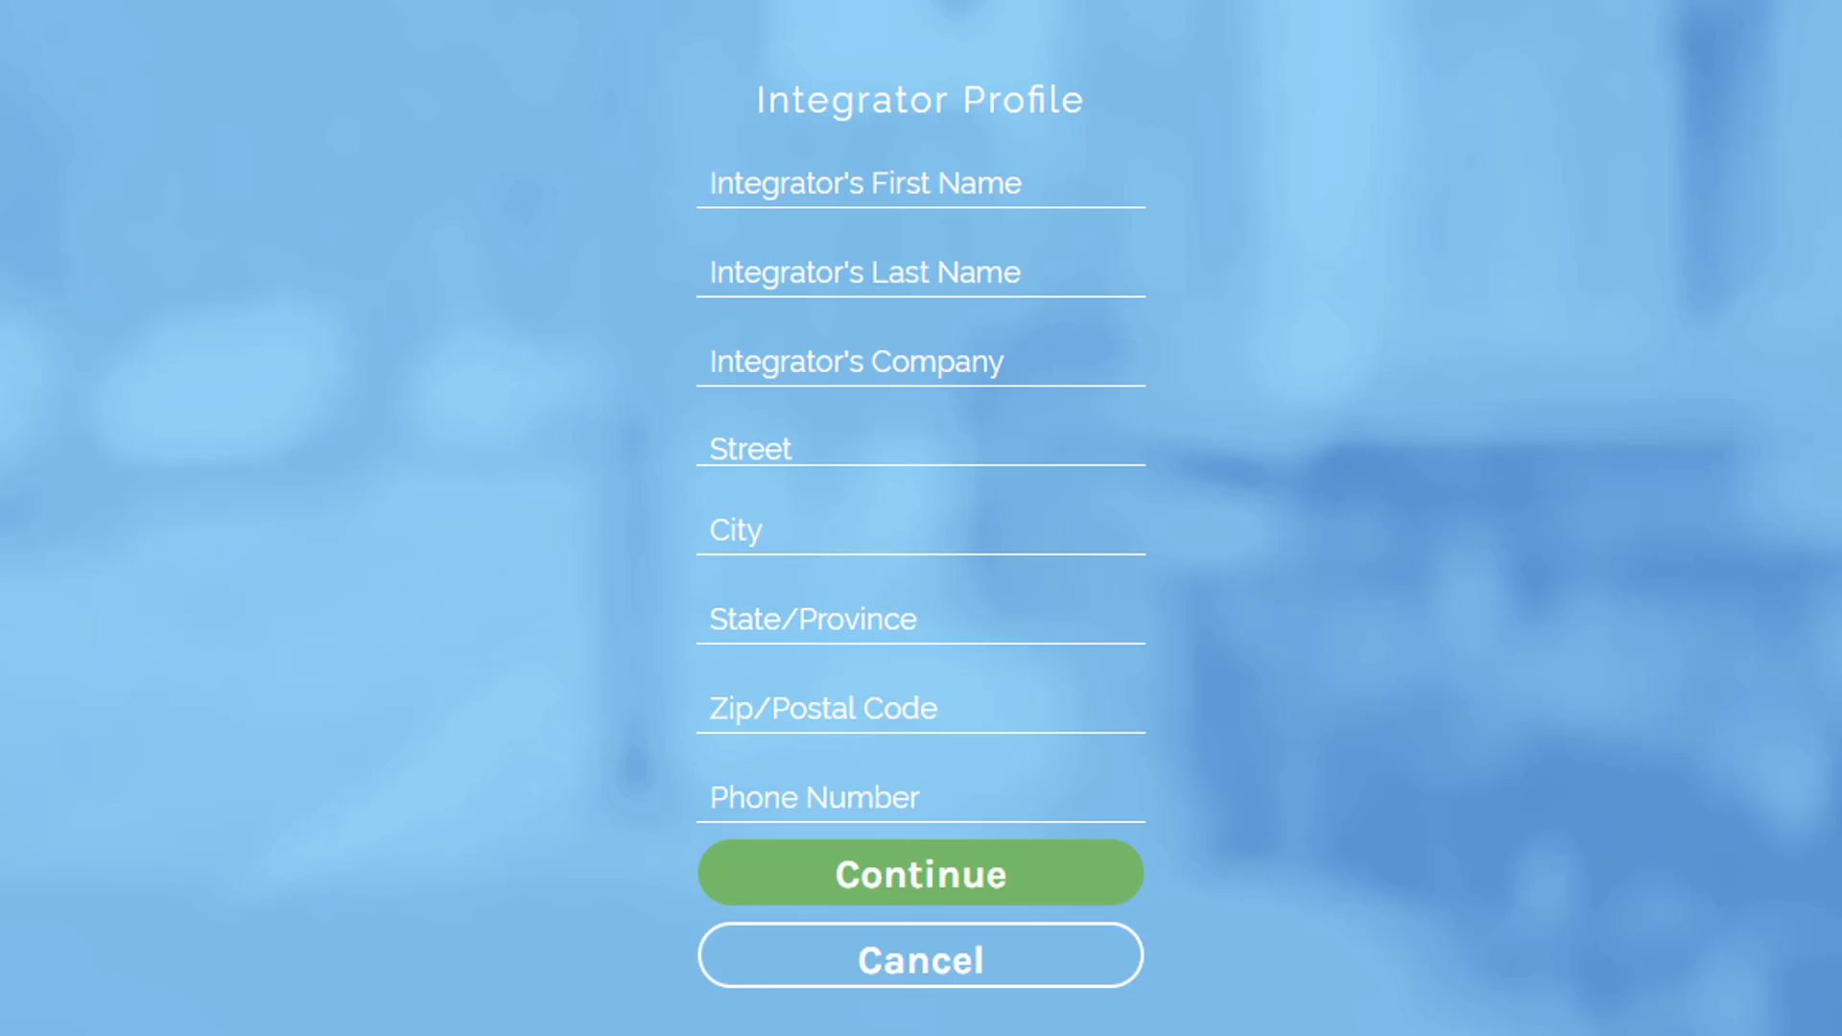
- Submit the integrator profile with the integrator's first and last name and company Torchwood
left_click(890, 187)
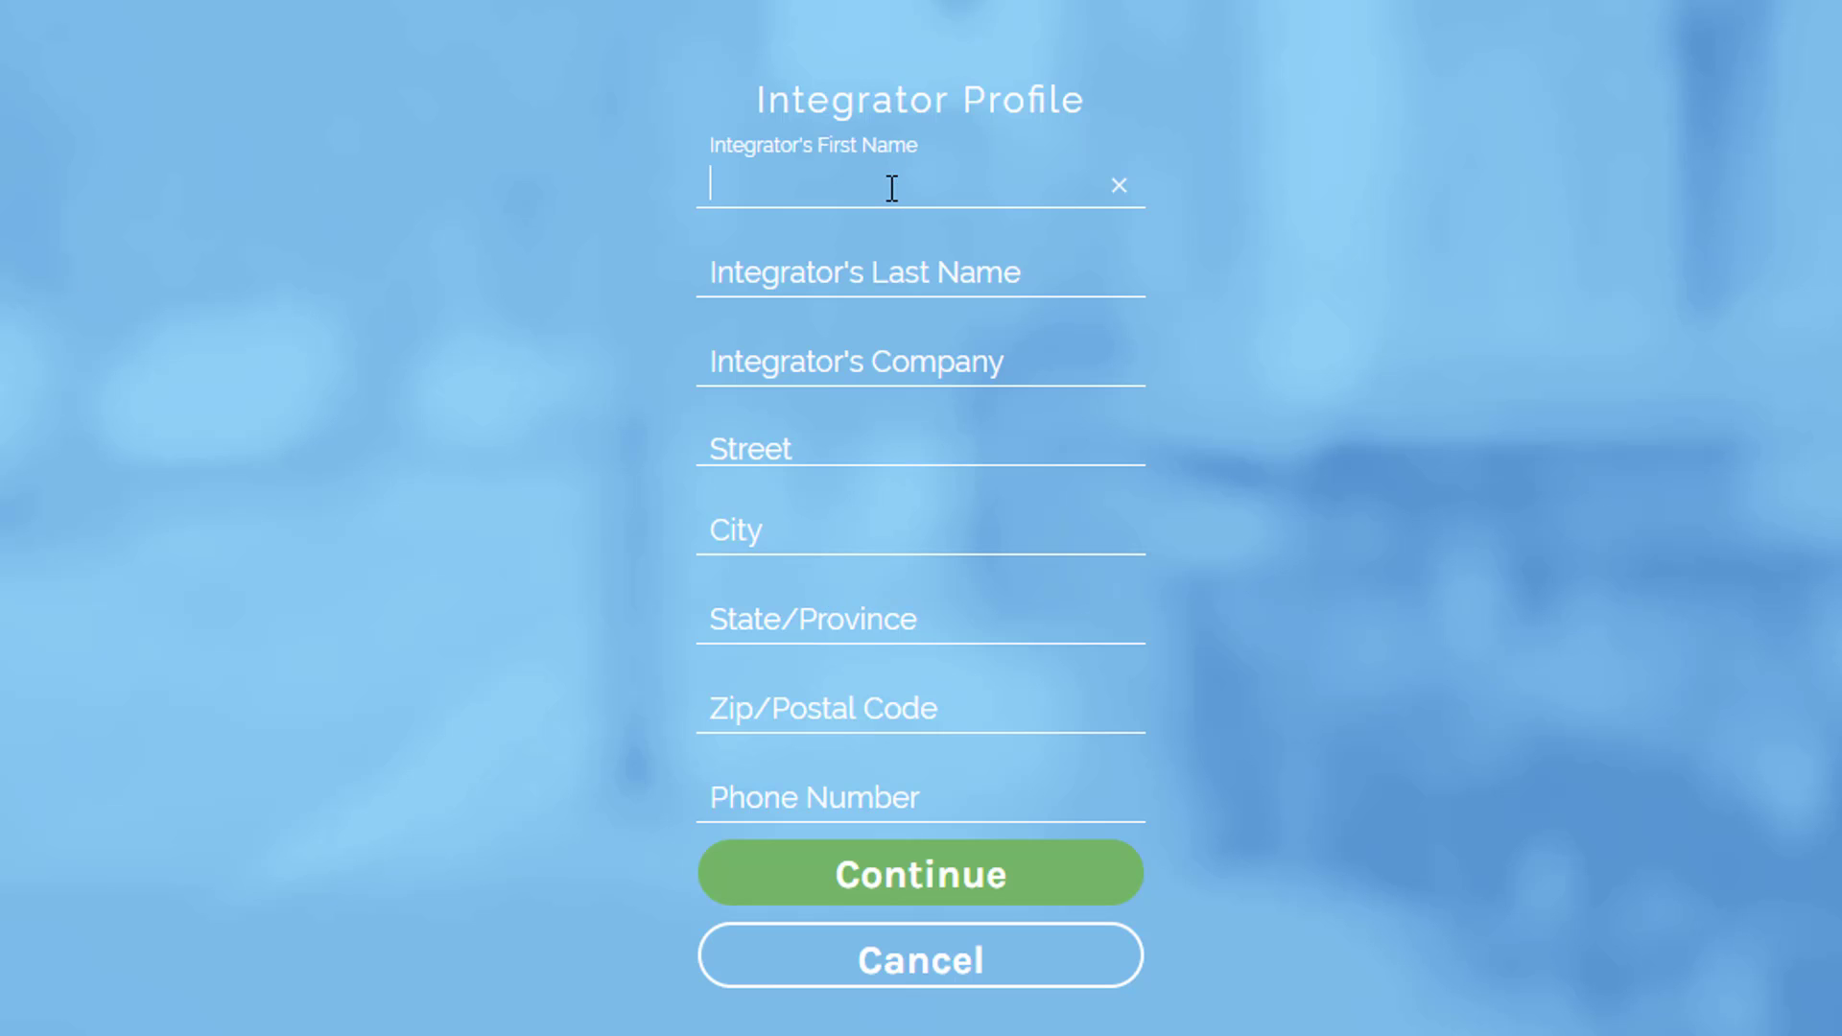
key("Tab")
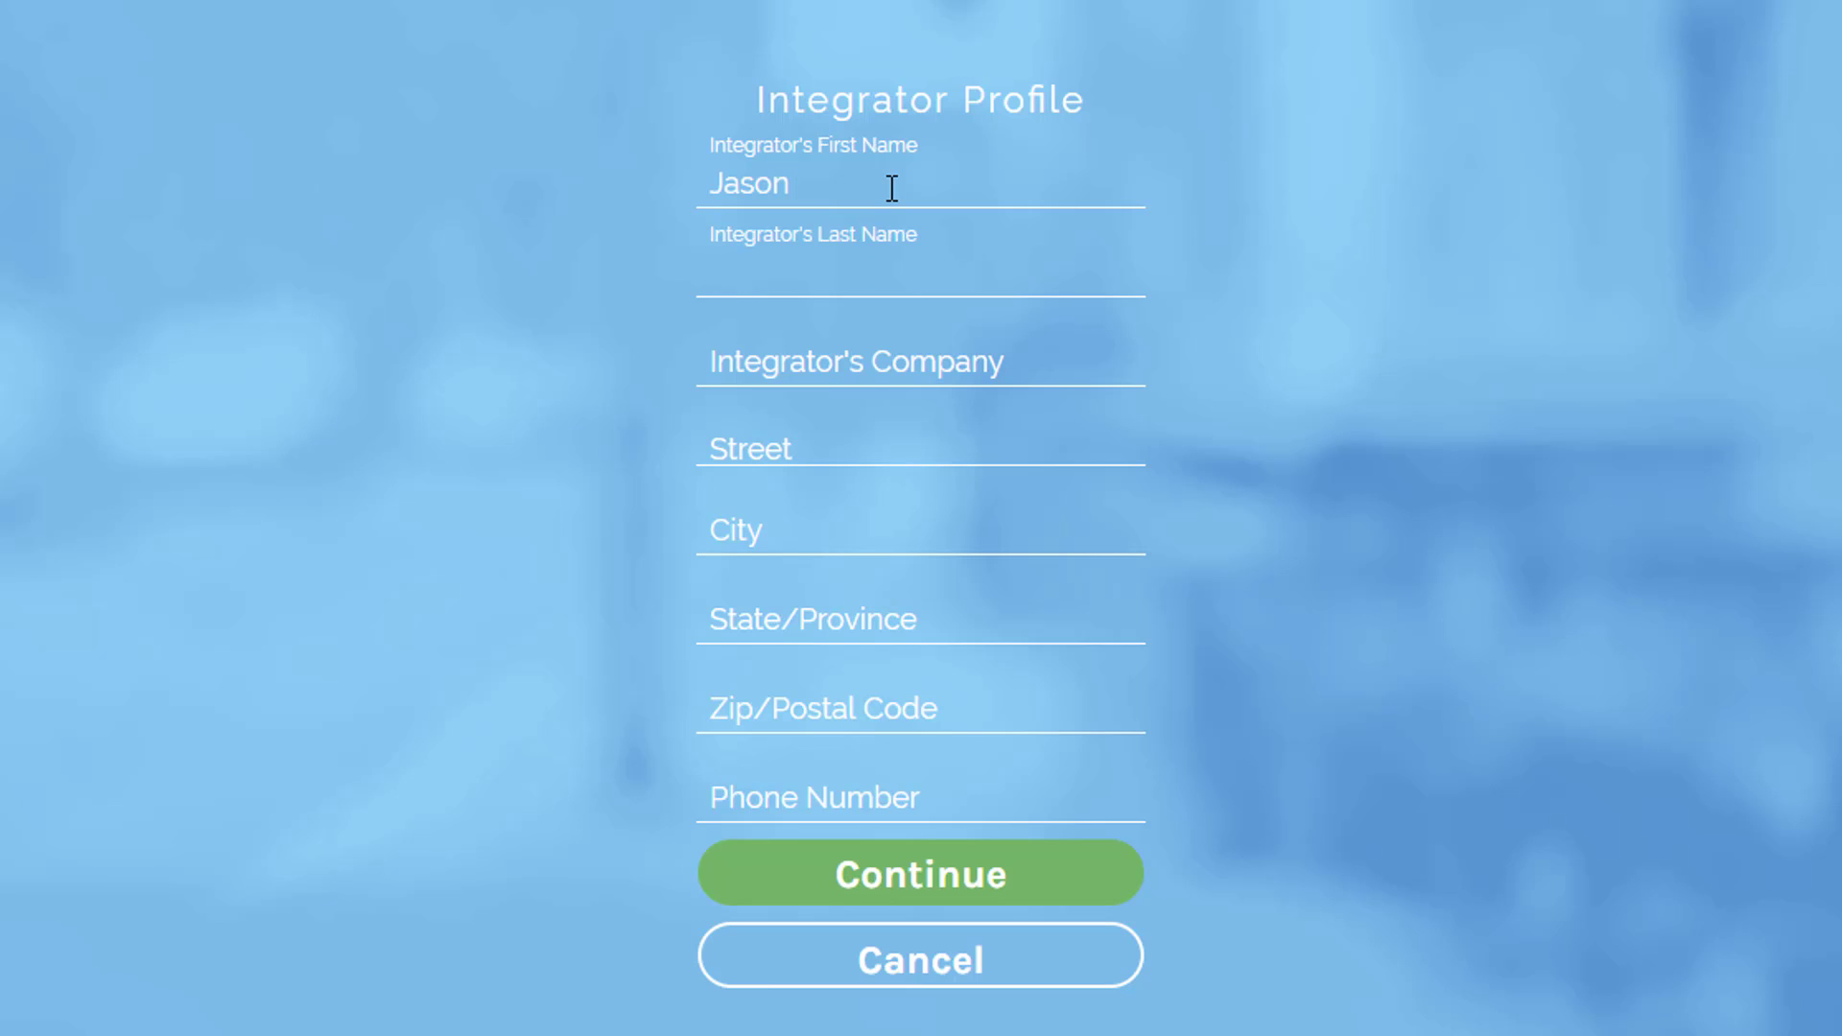
key("Tab")
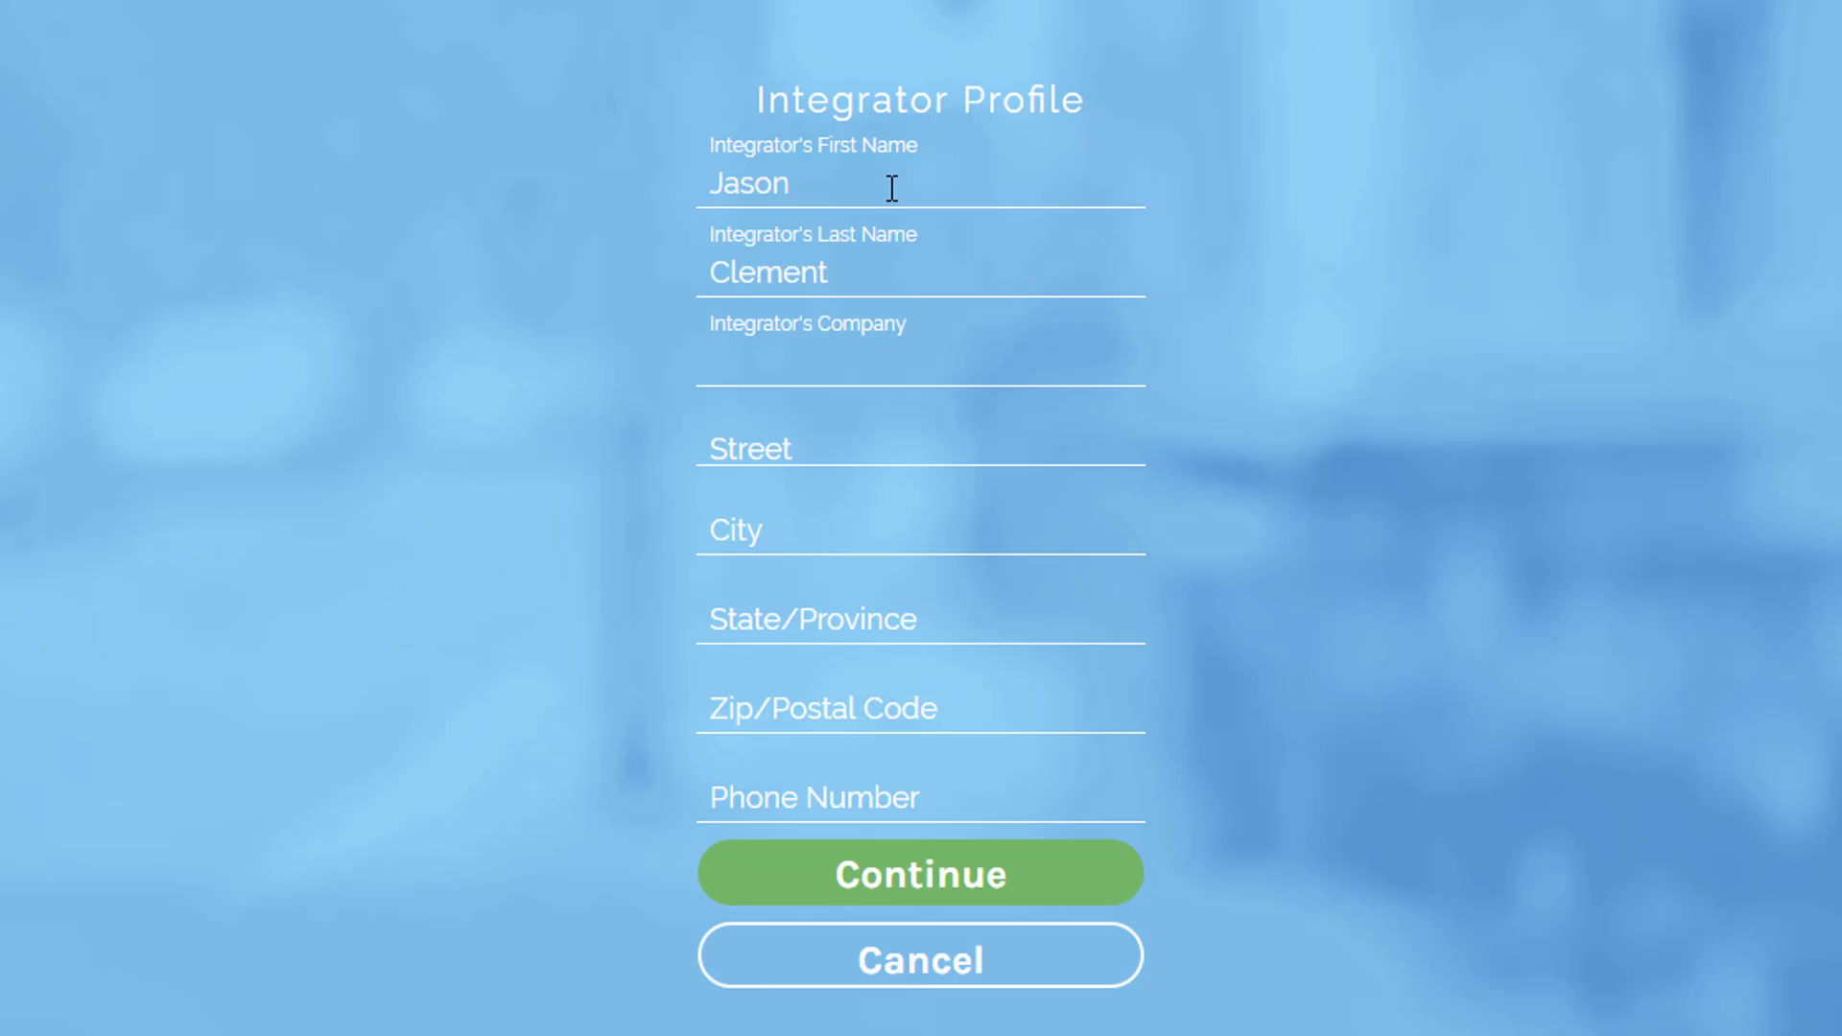
type("Torchwood")
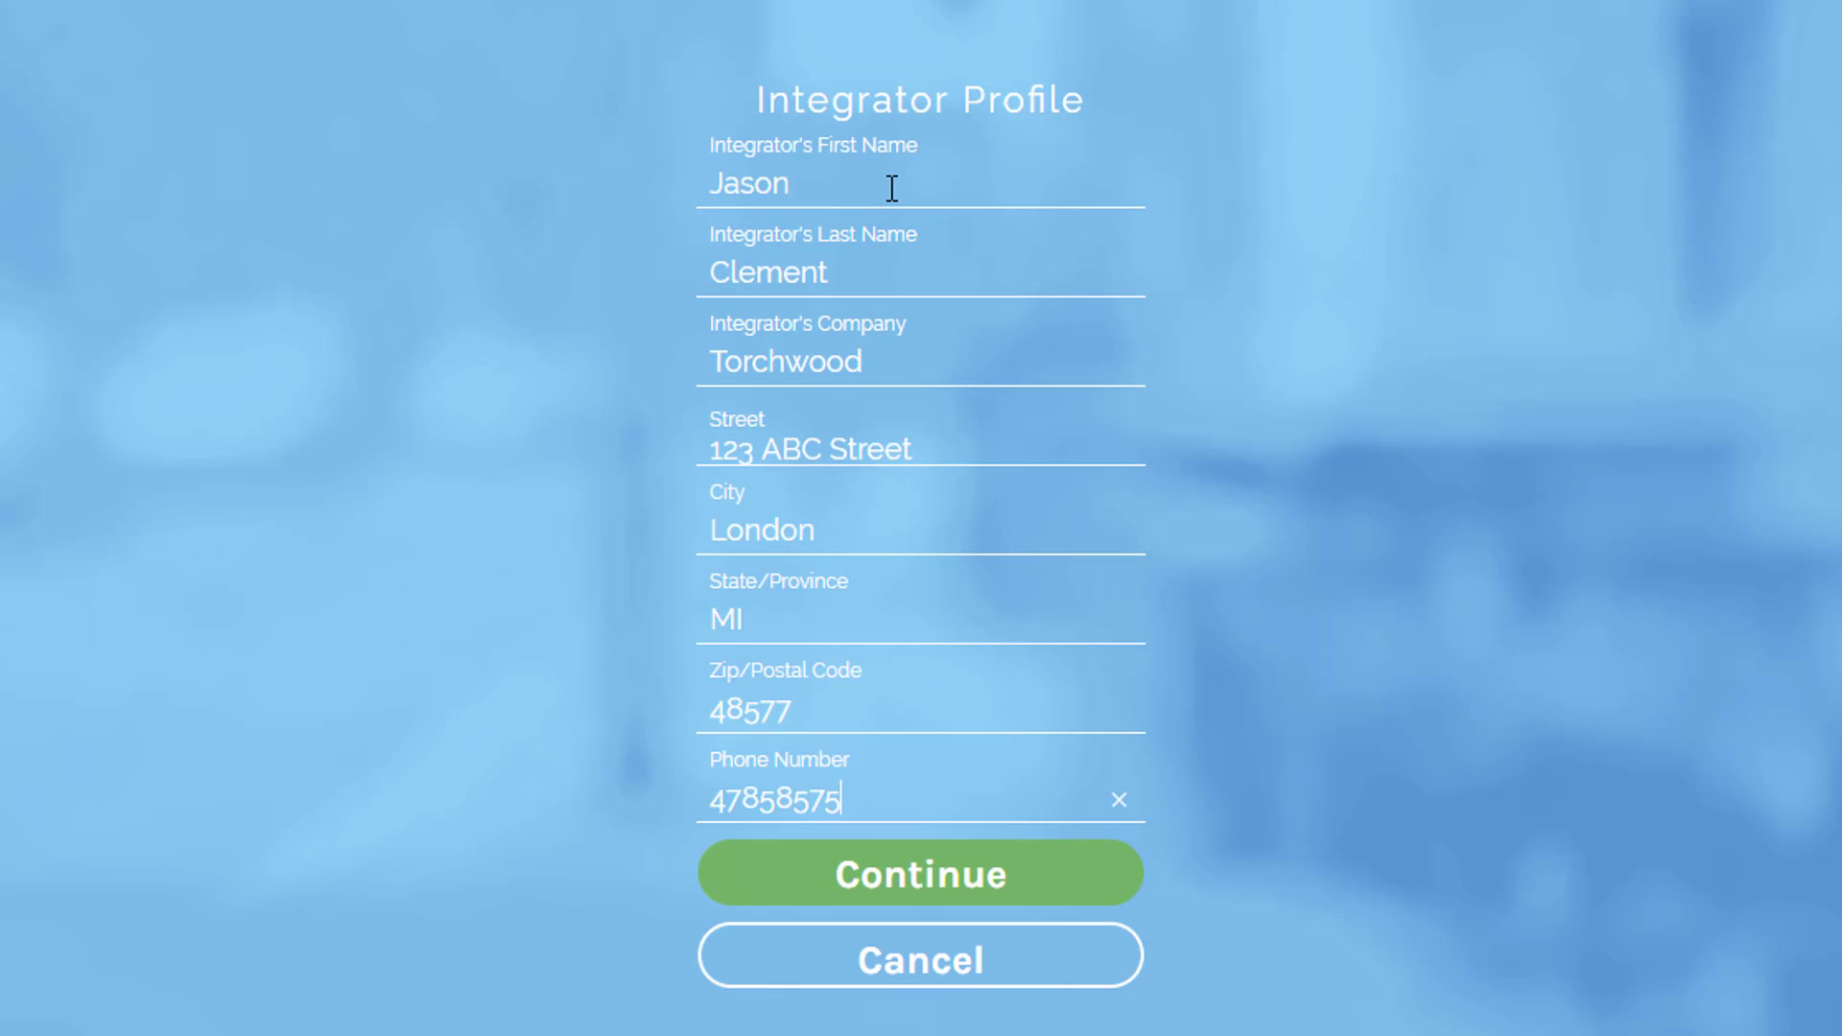
left_click(939, 899)
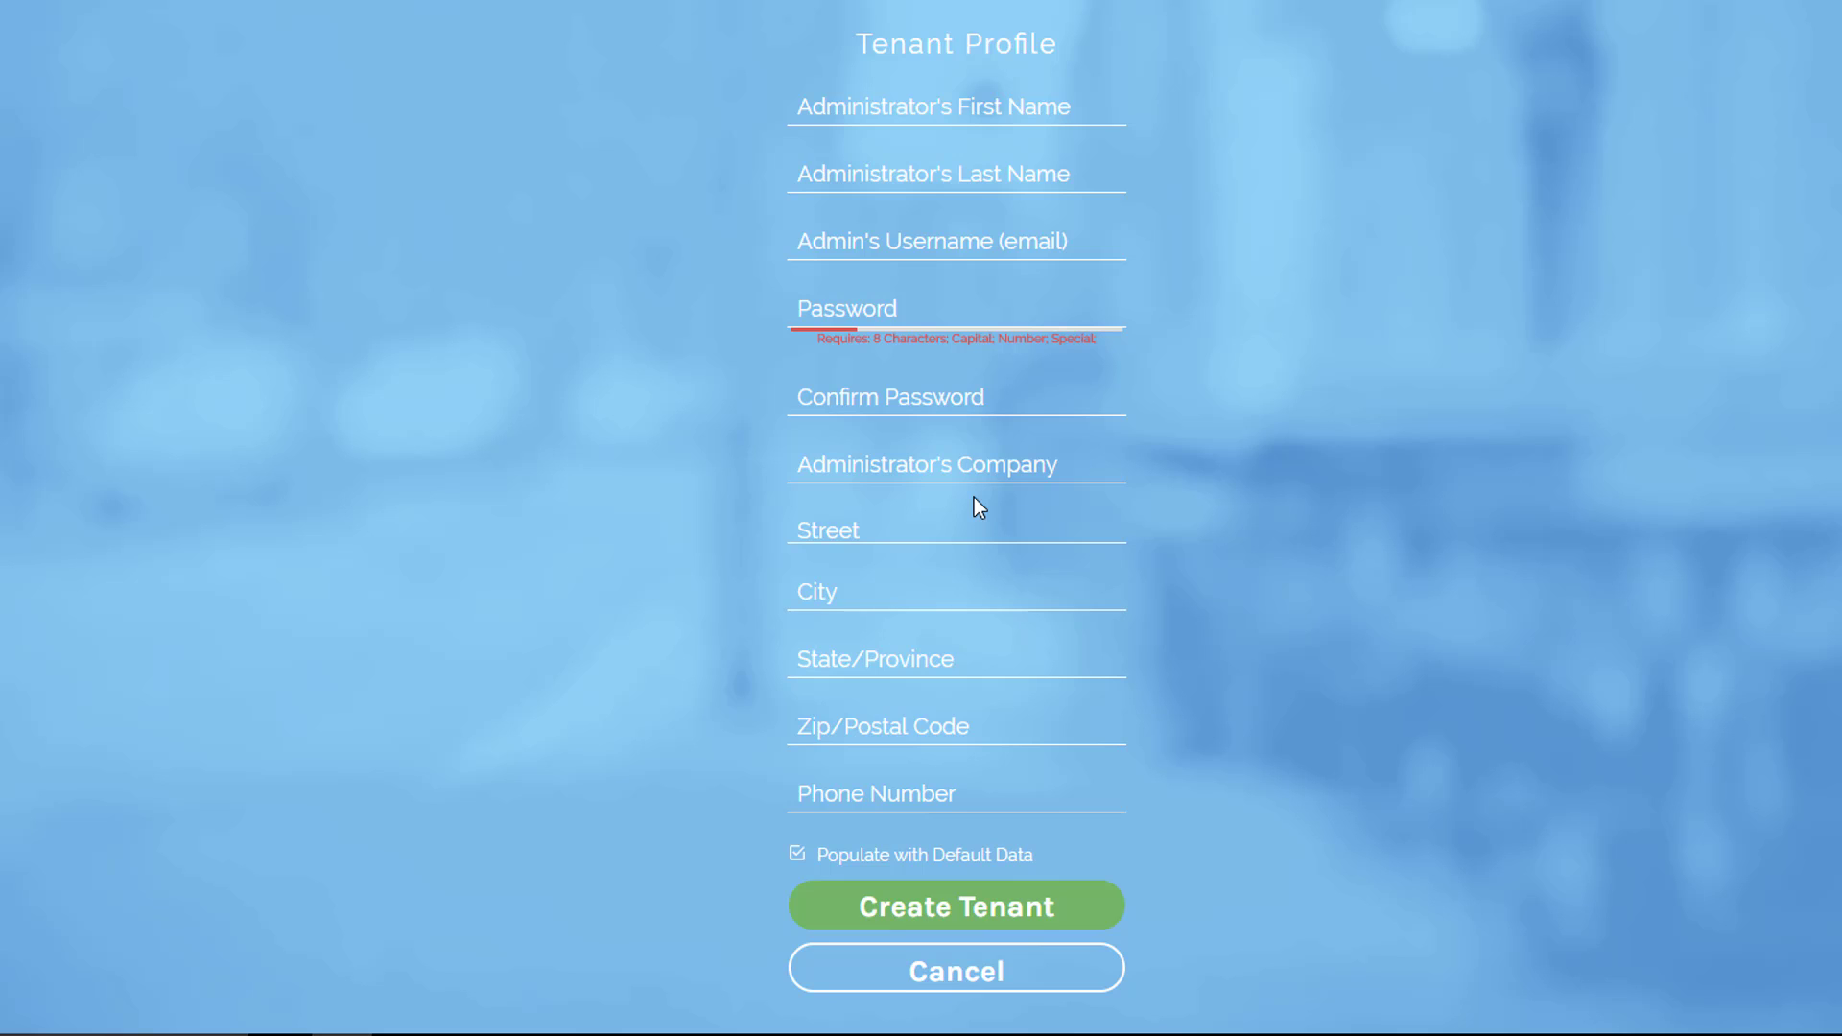
- Enter the administrator's first and last name, e-mail address and password
left_click(876, 106)
type("Jan")
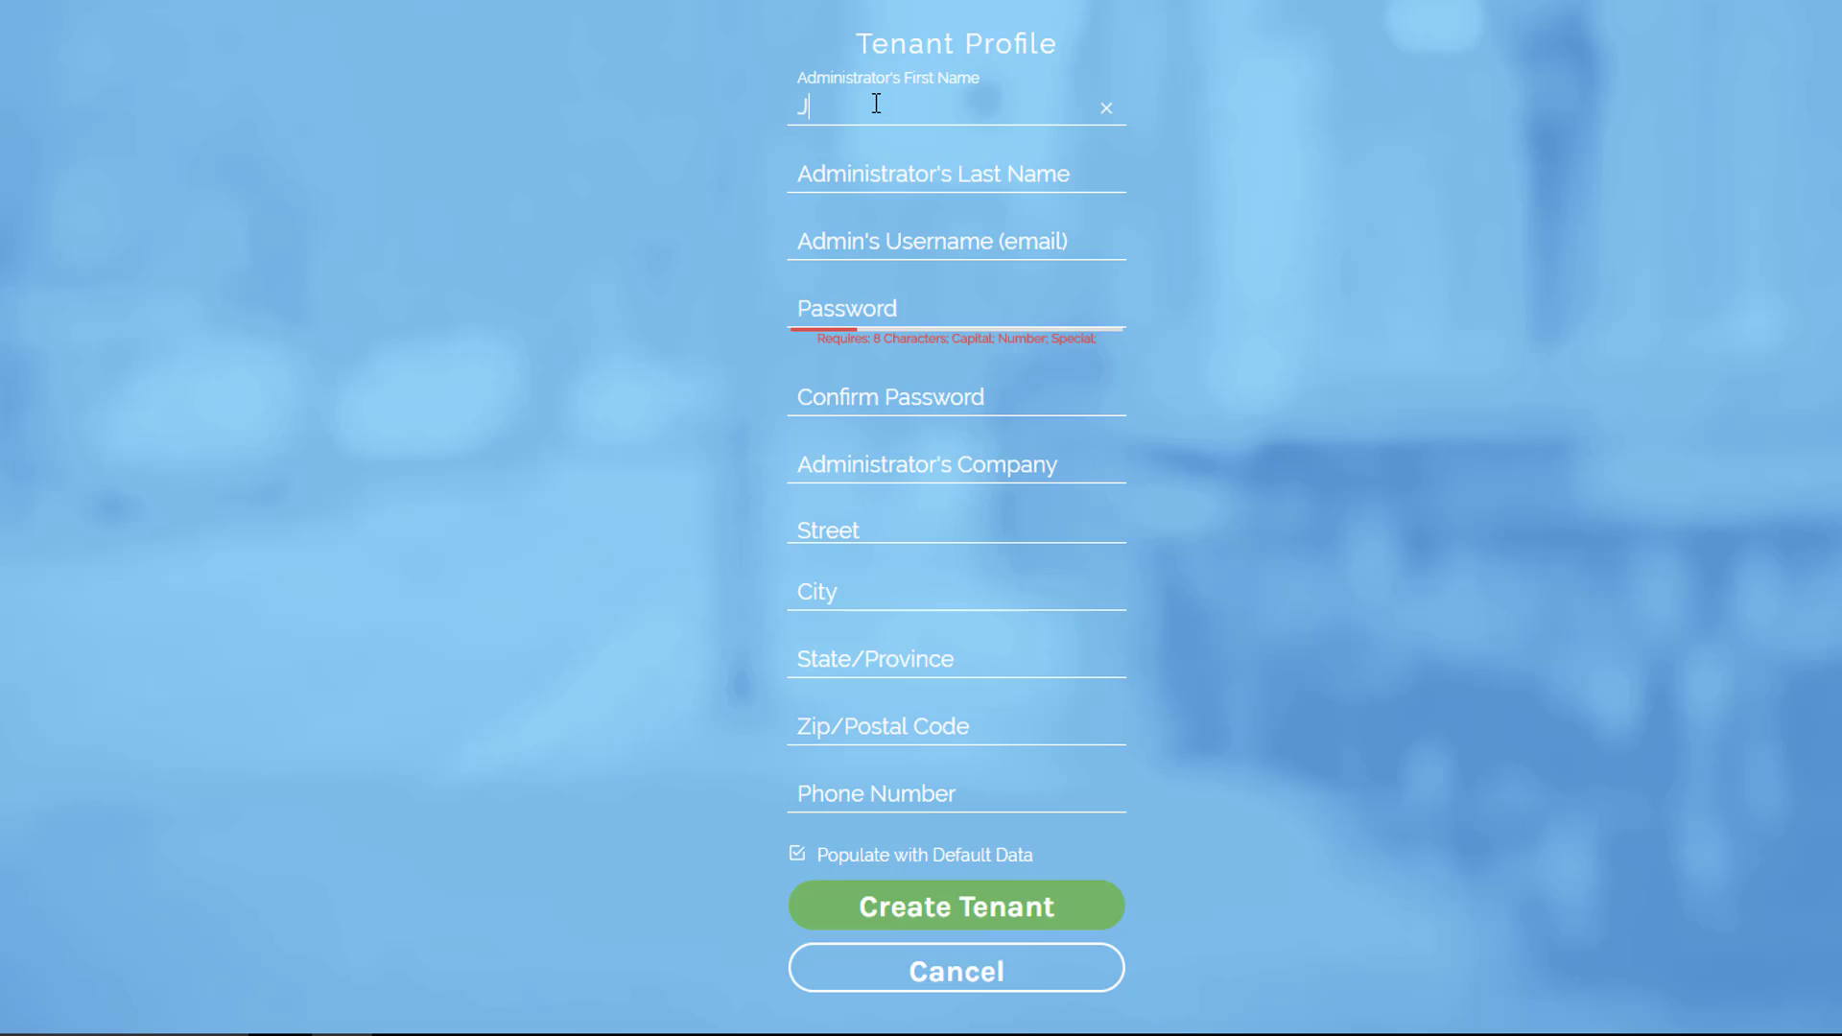
key("Tab")
type("Kowalksi")
key("Tab")
key("Tab")
- Fill in company Gondor with street, city, state, postal code and phone, then create the tenant
key("Tab")
key("Tab")
type("Gondor")
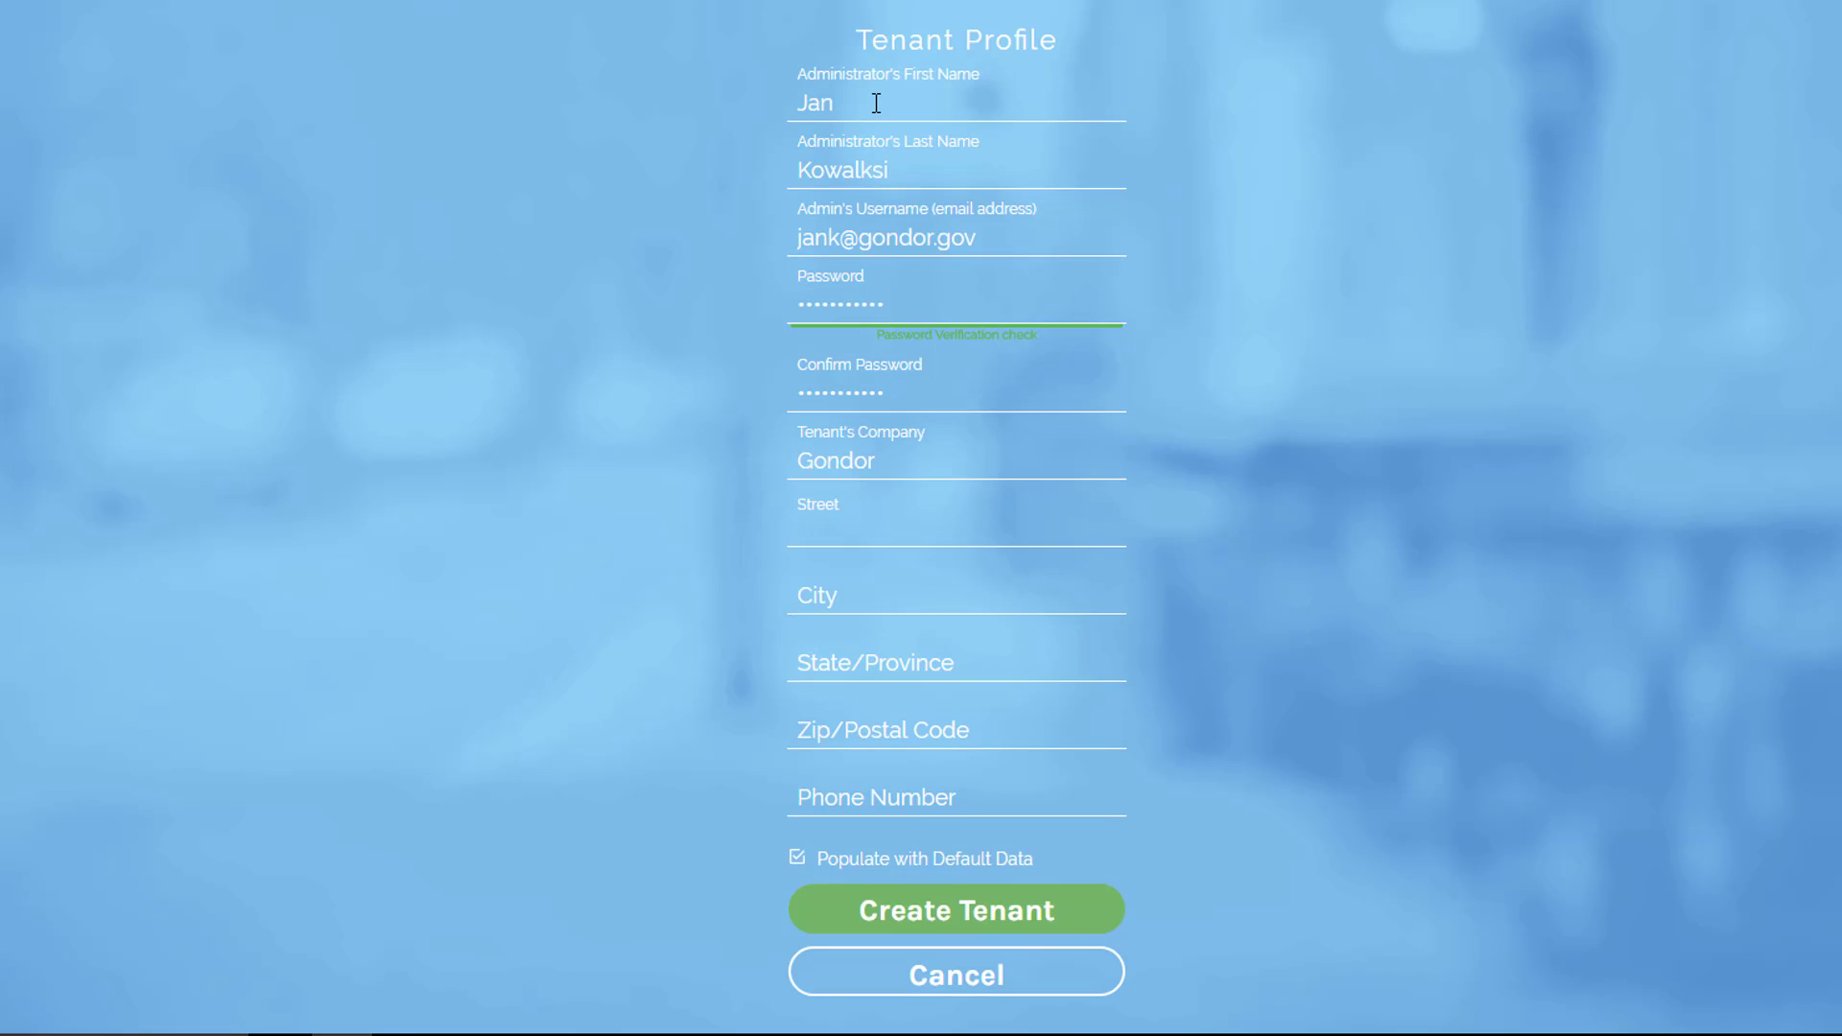
key("Tab")
type("123 Pakace Way")
key("Tab")
type("Minas Tirith")
key("Tab")
type("GR")
key("Tab")
type("84875")
key("Tab")
type("958575733")
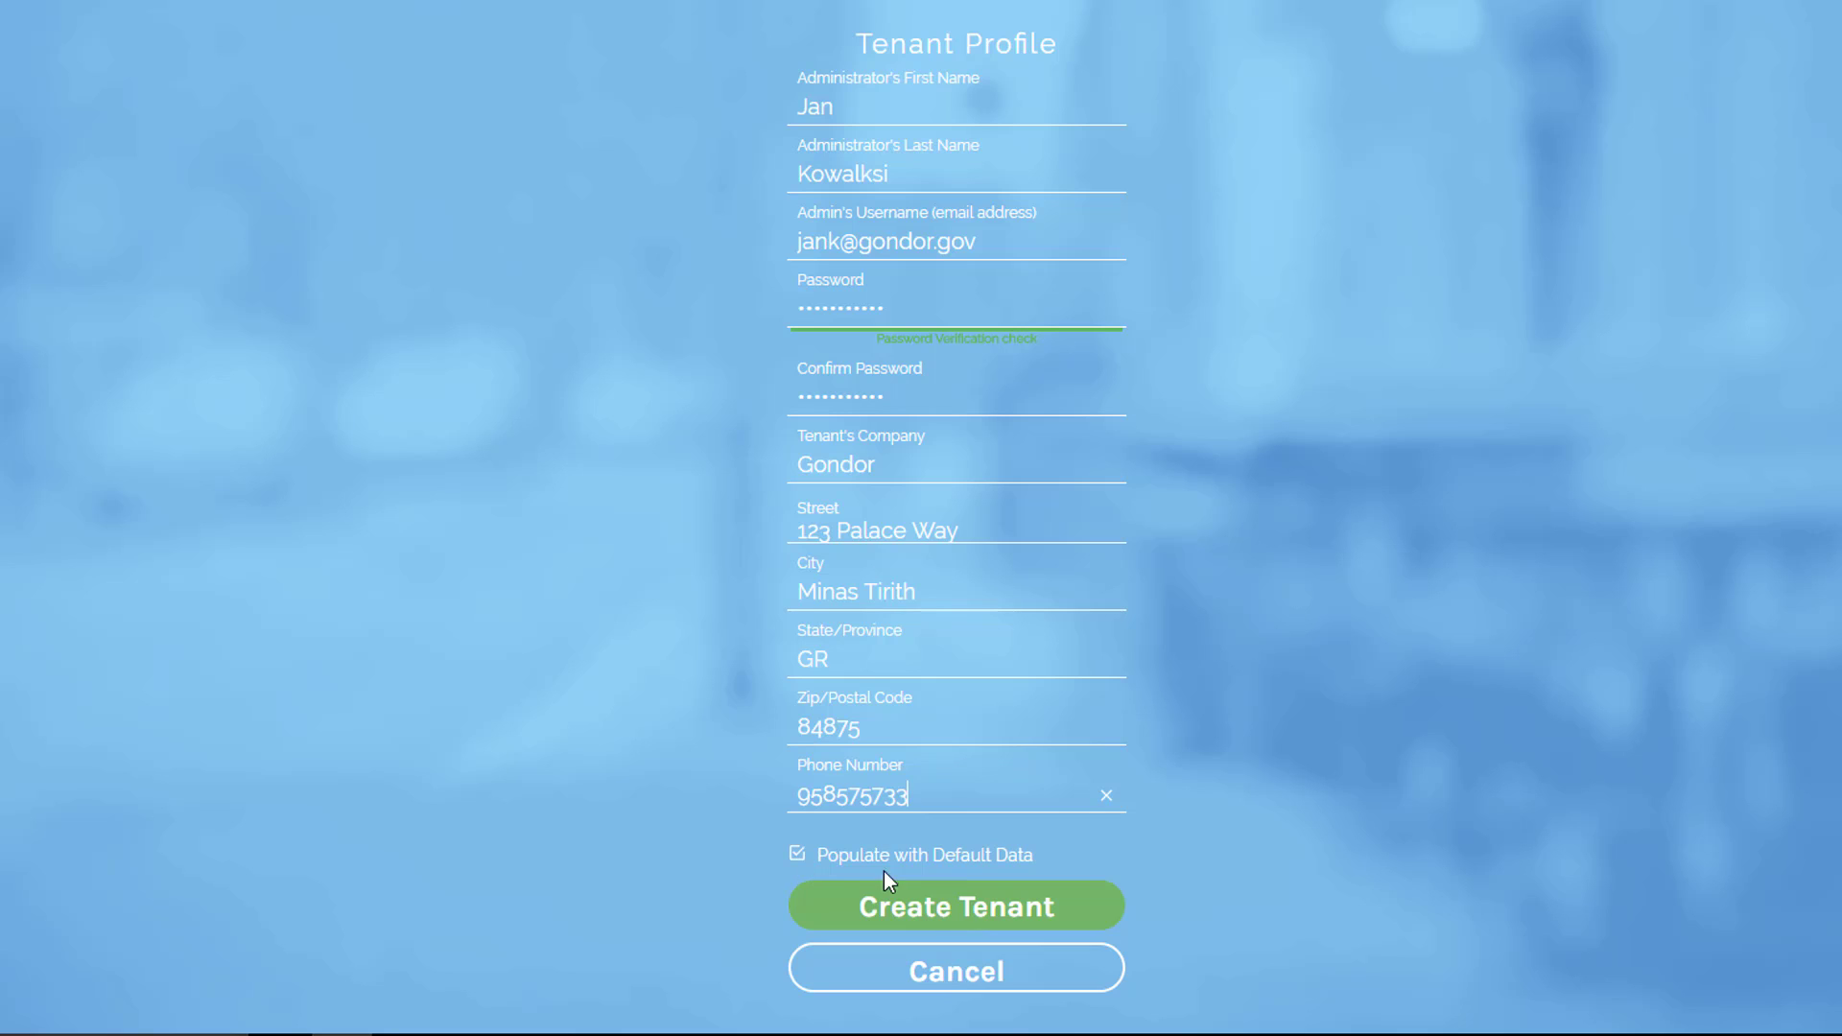
left_click(950, 922)
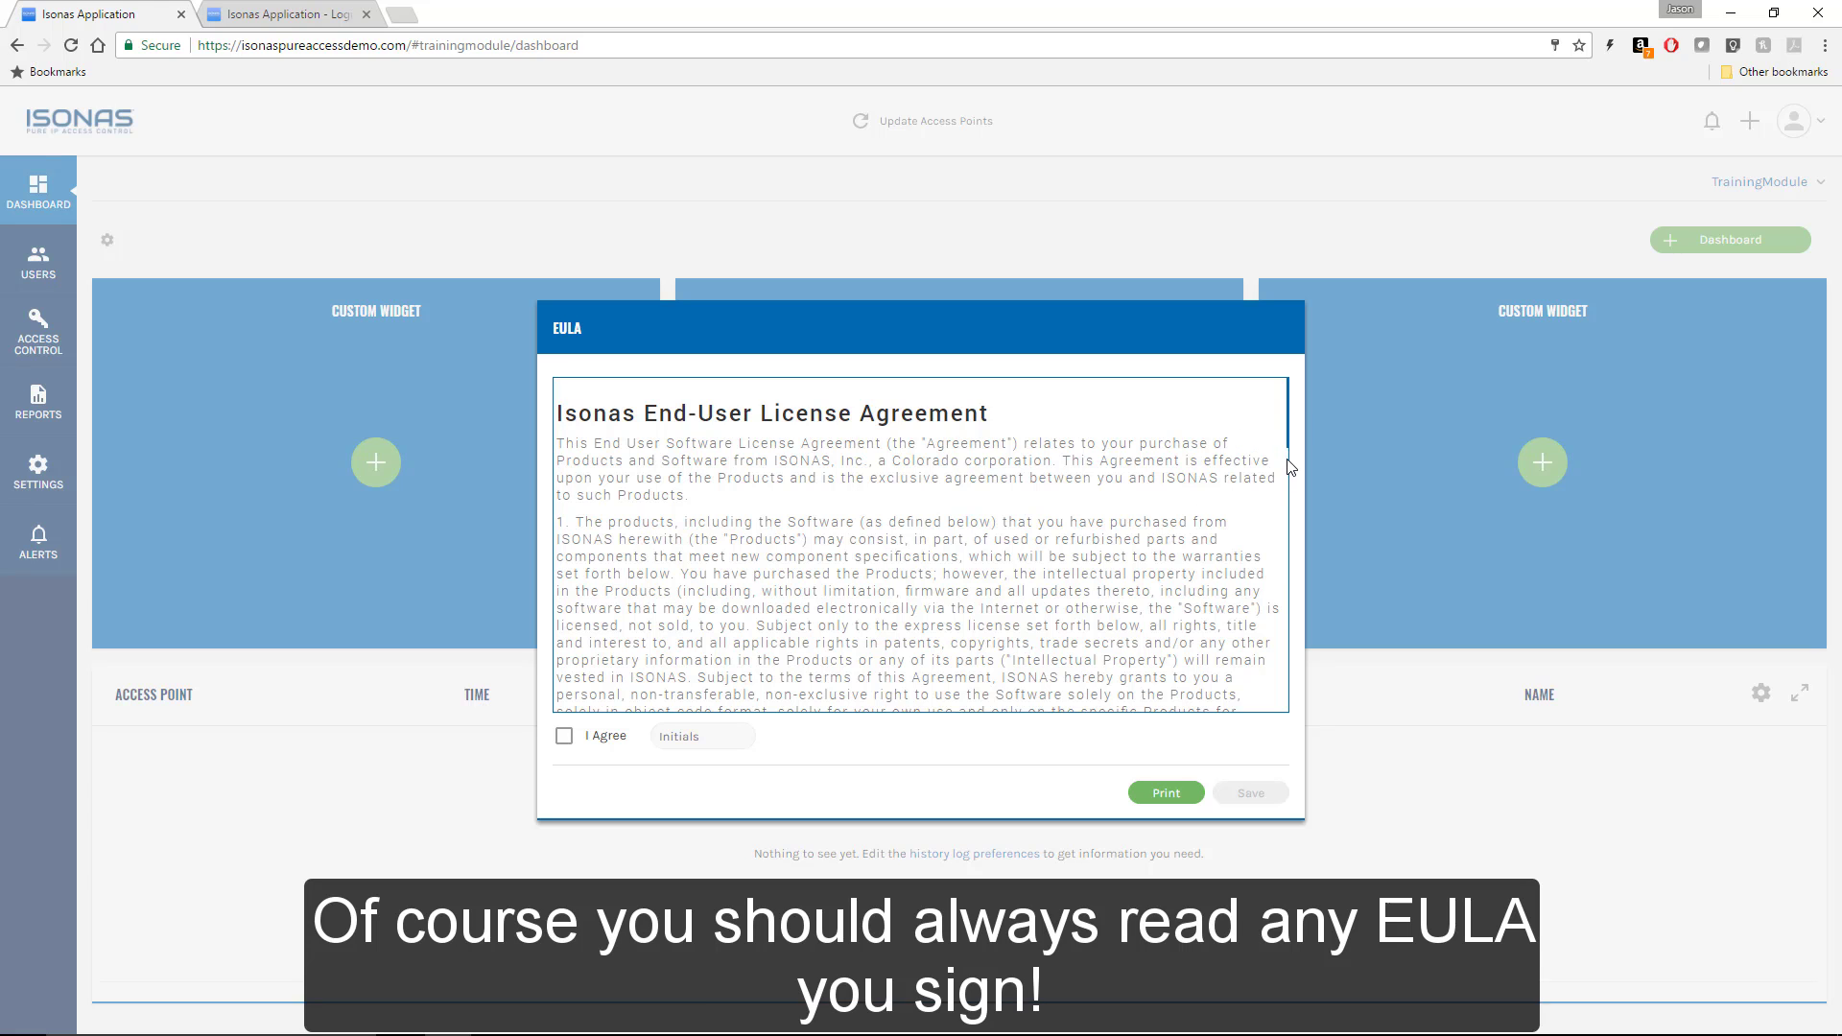
- Accept the licence agreement with the user's initials, save, and switch to the Configuration Tool
scroll(1292, 520, "down", 3)
left_click_drag(1292, 519, 1311, 741)
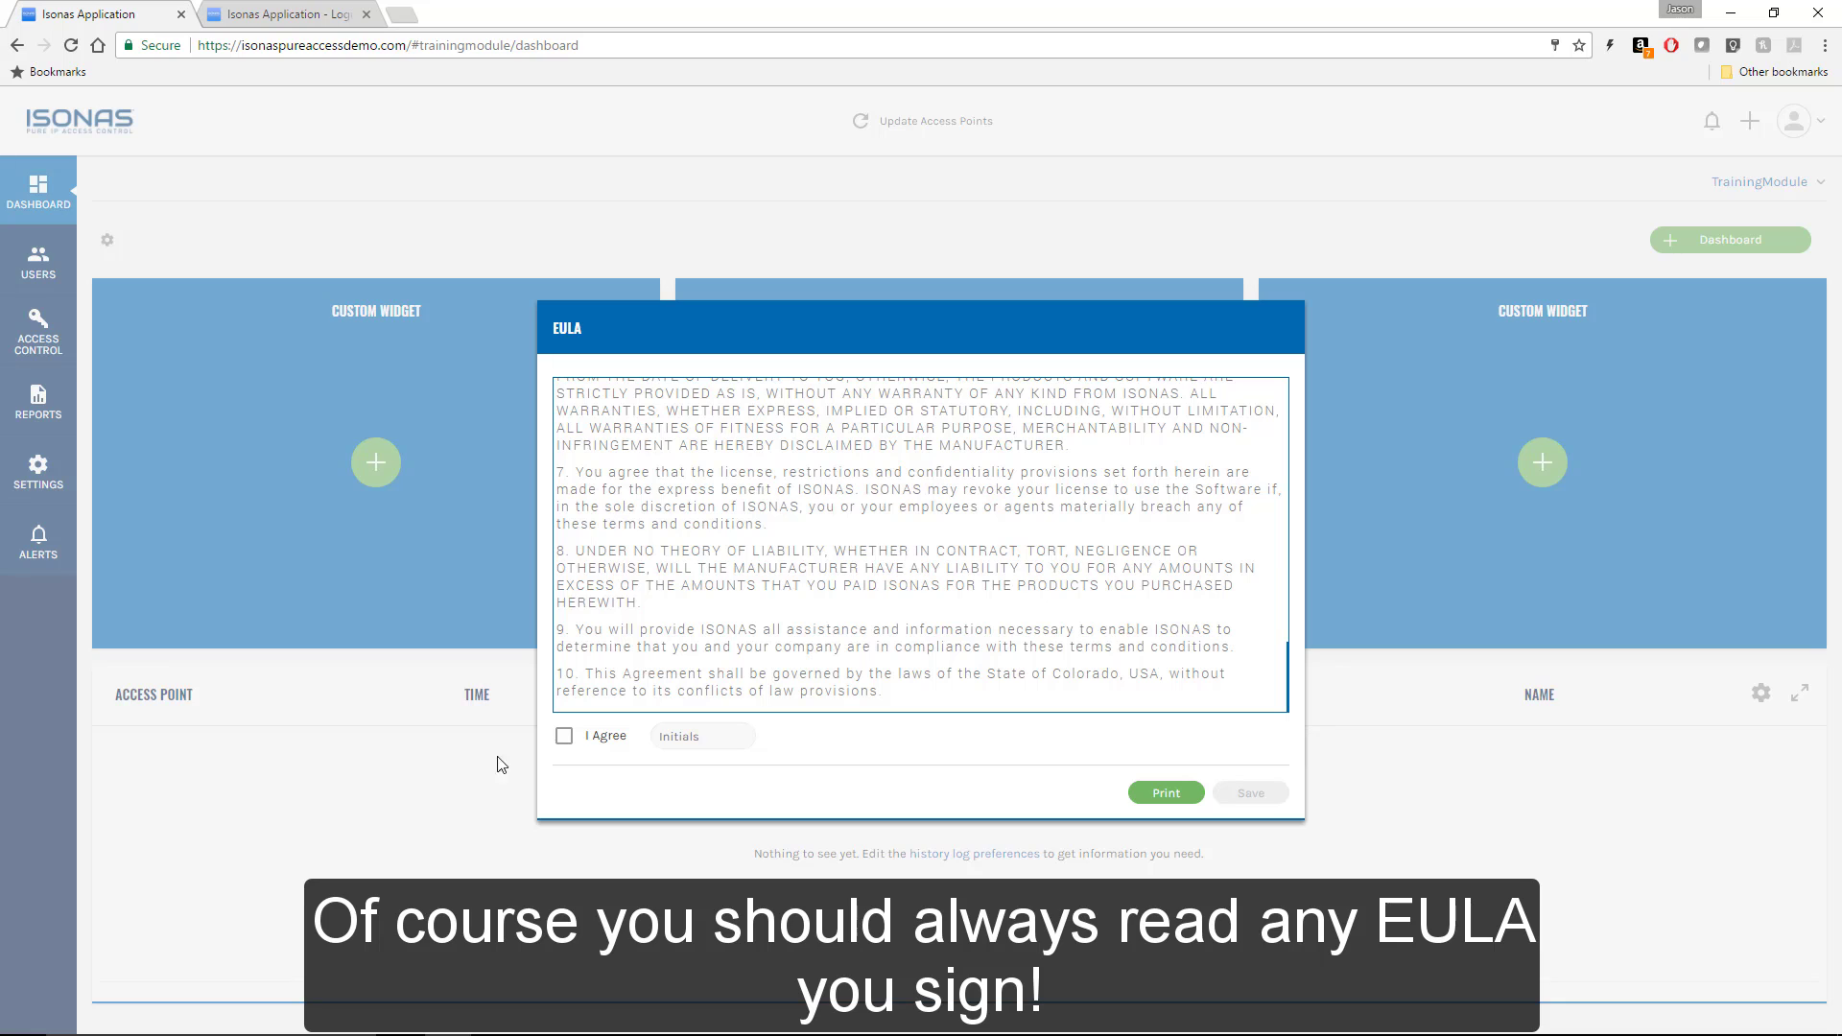
left_click(575, 737)
left_click(700, 737)
type("JRC")
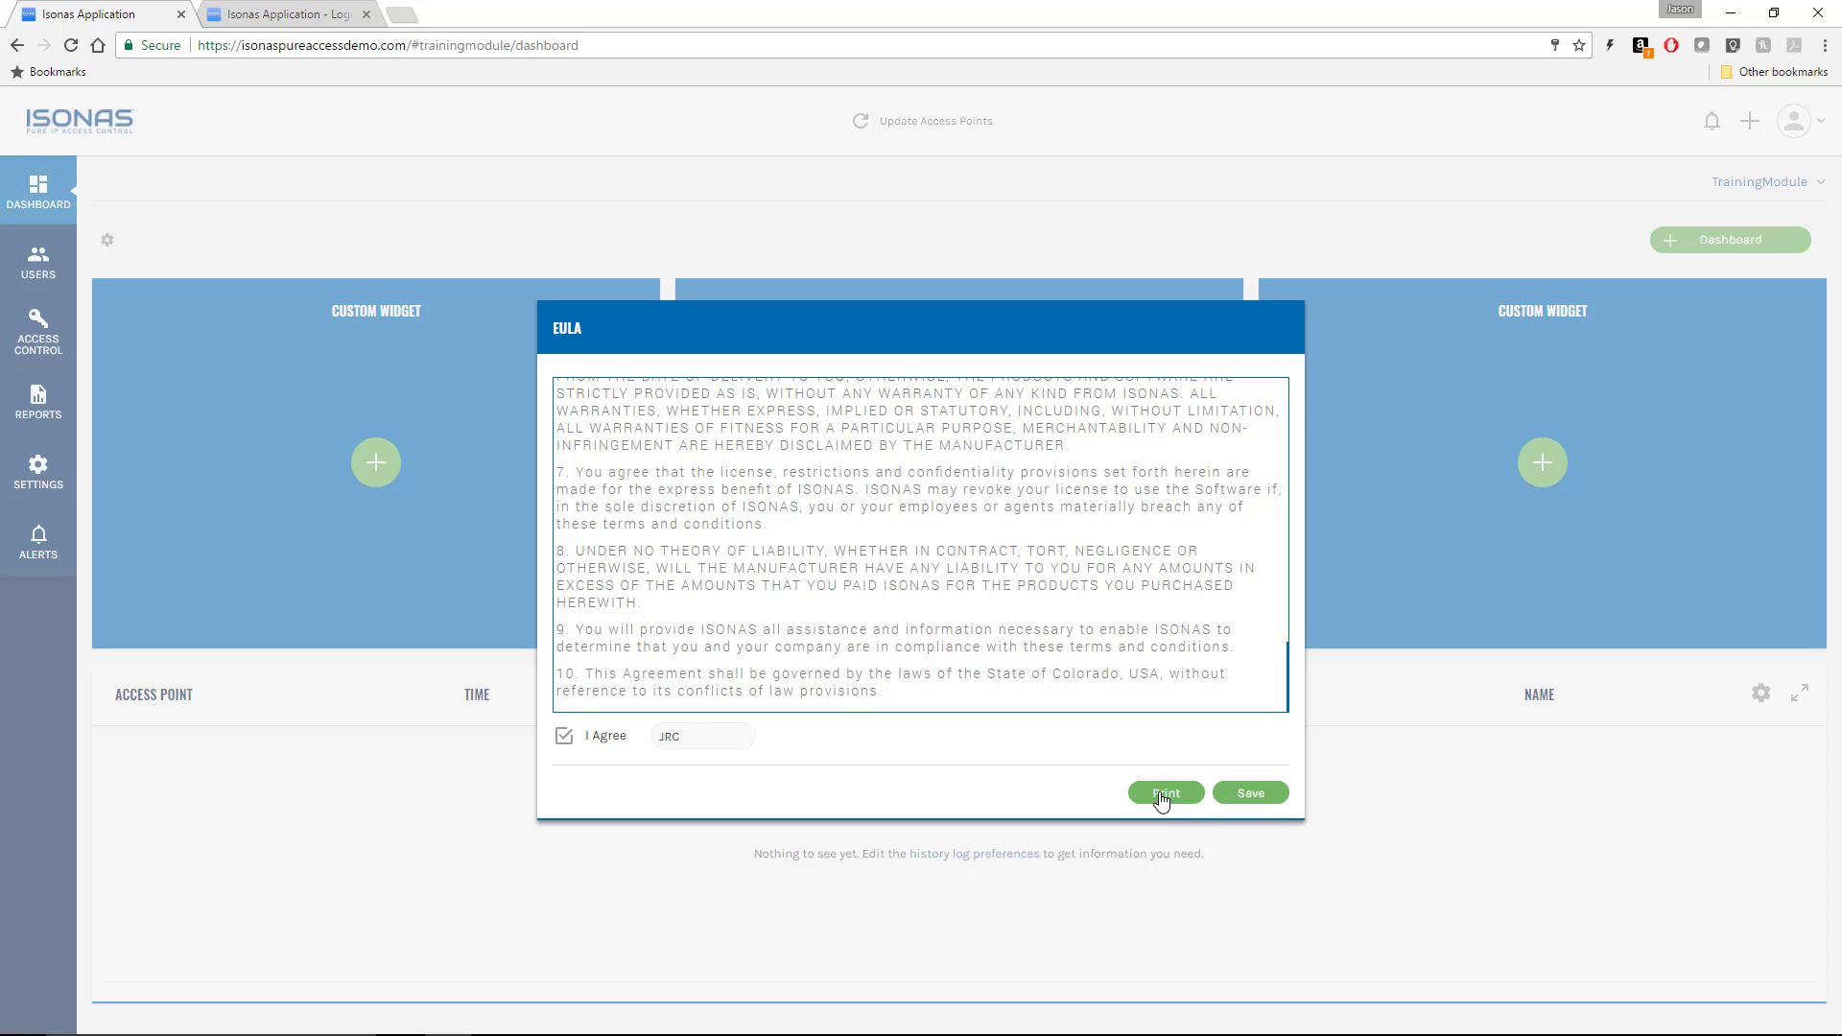
left_click(1252, 795)
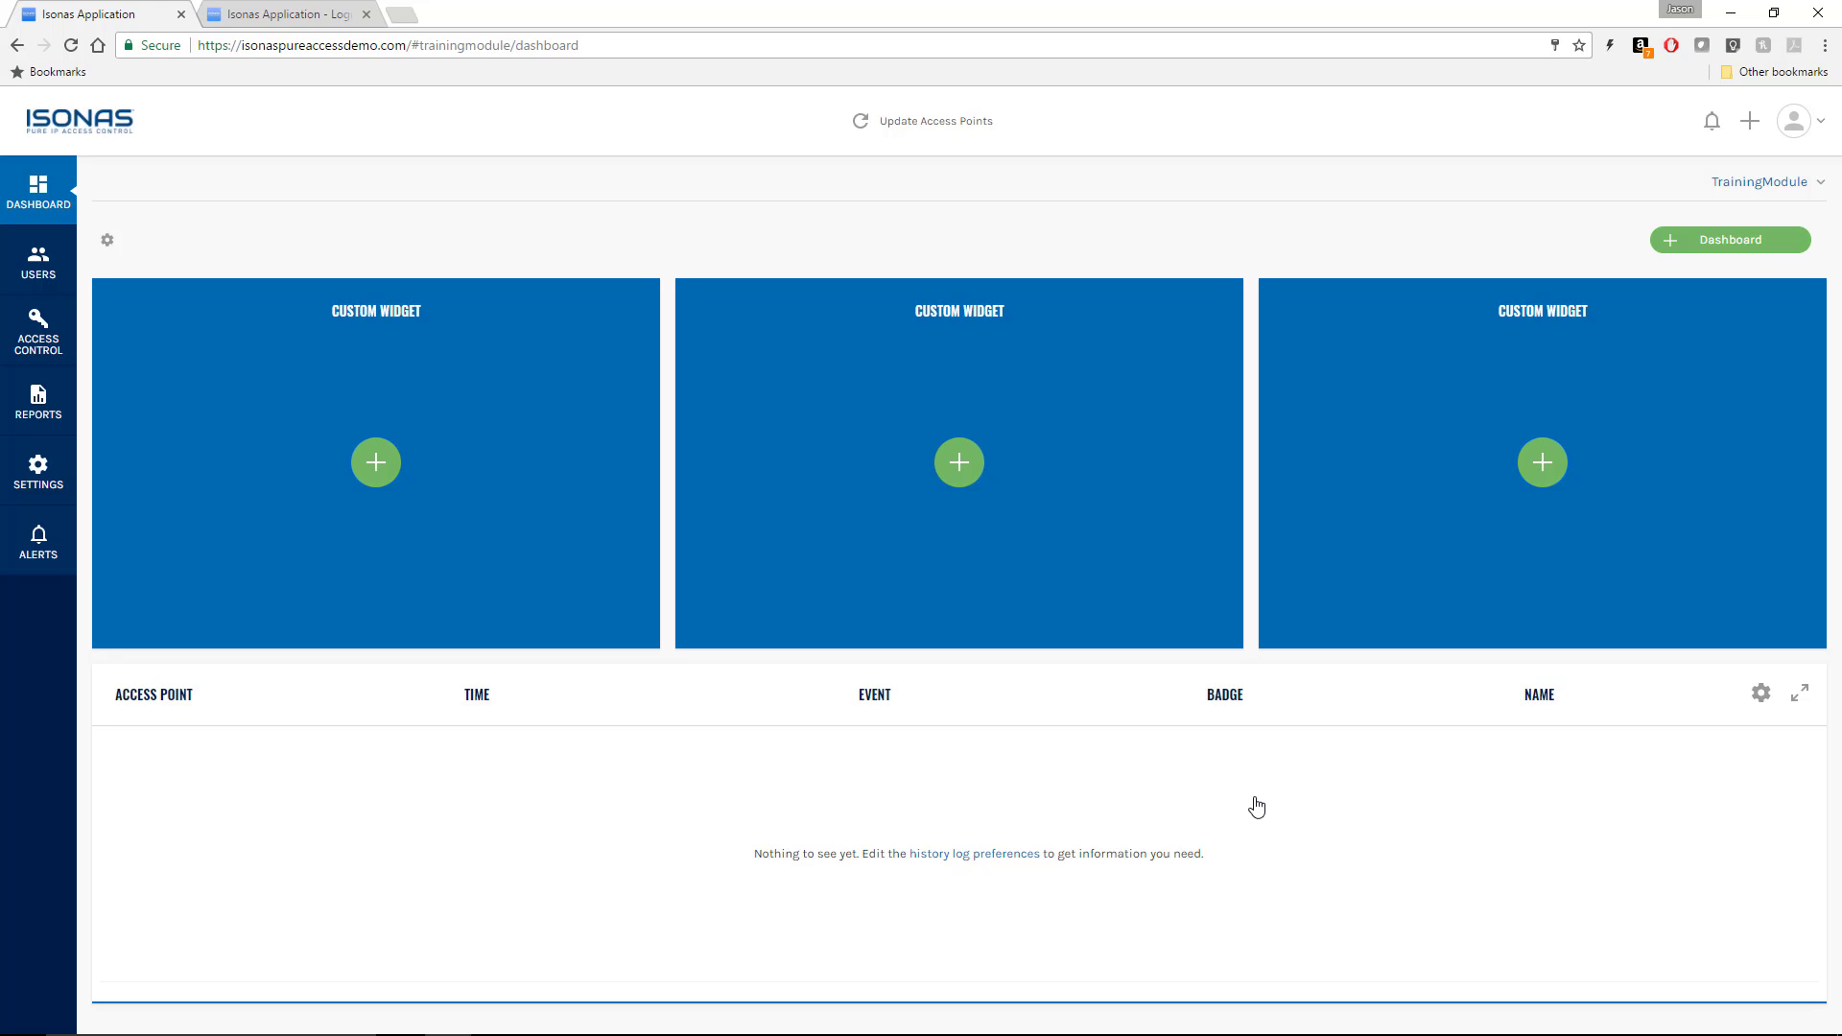
key("alt+Tab")
key("alt+Tab")
key("alt+Tab")
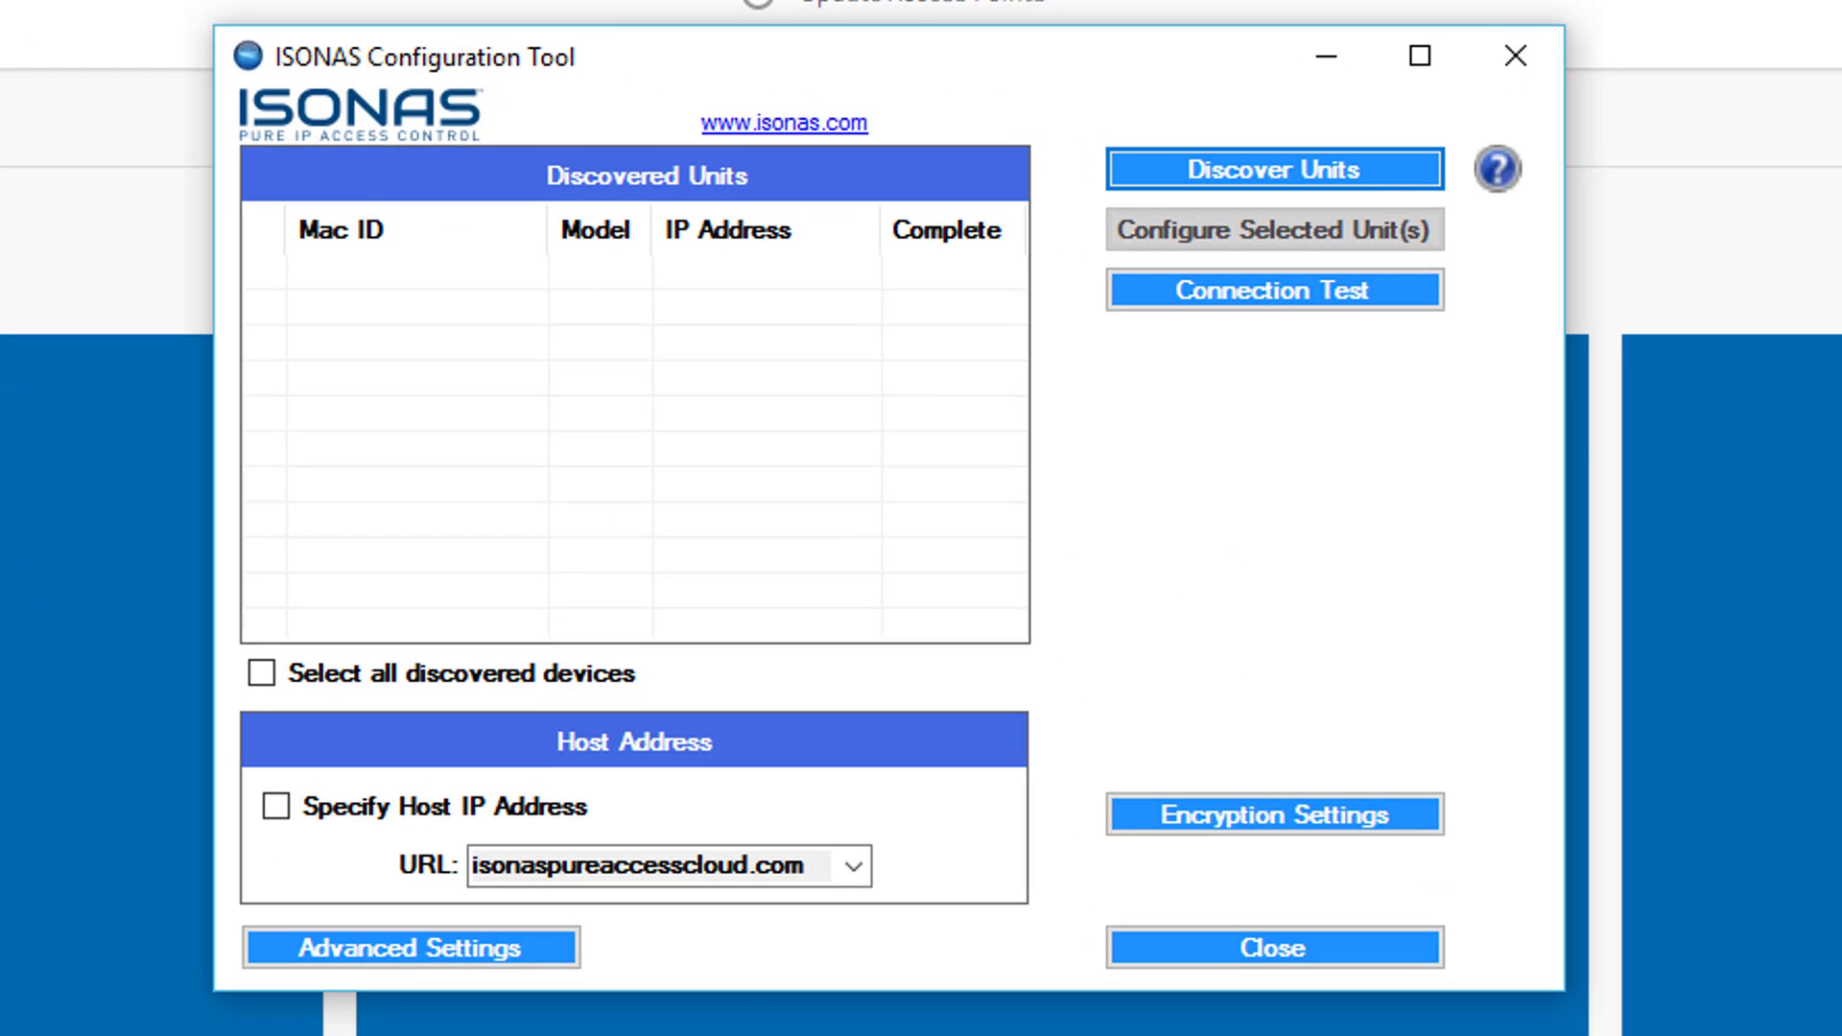
- Configure all seven discovered units to isonaspureaccessdemo.com, then minimize the Configuration Tool
left_click(1382, 176)
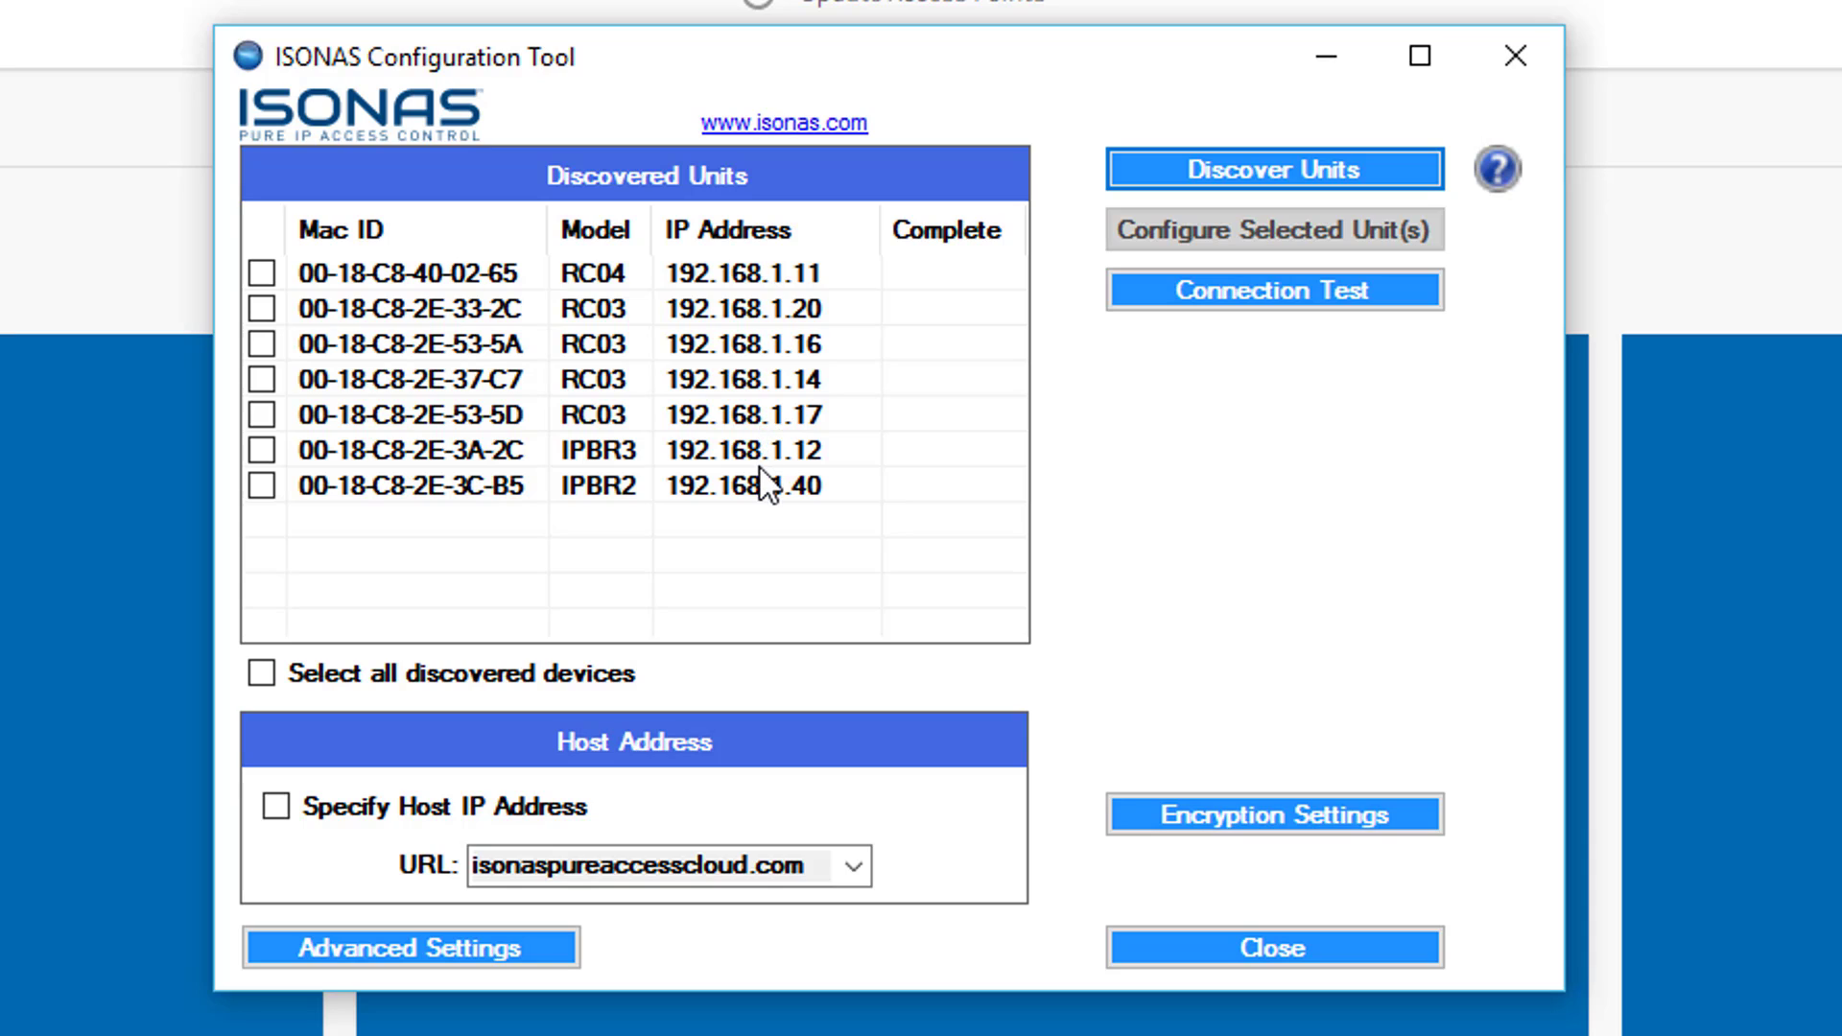
left_click(851, 869)
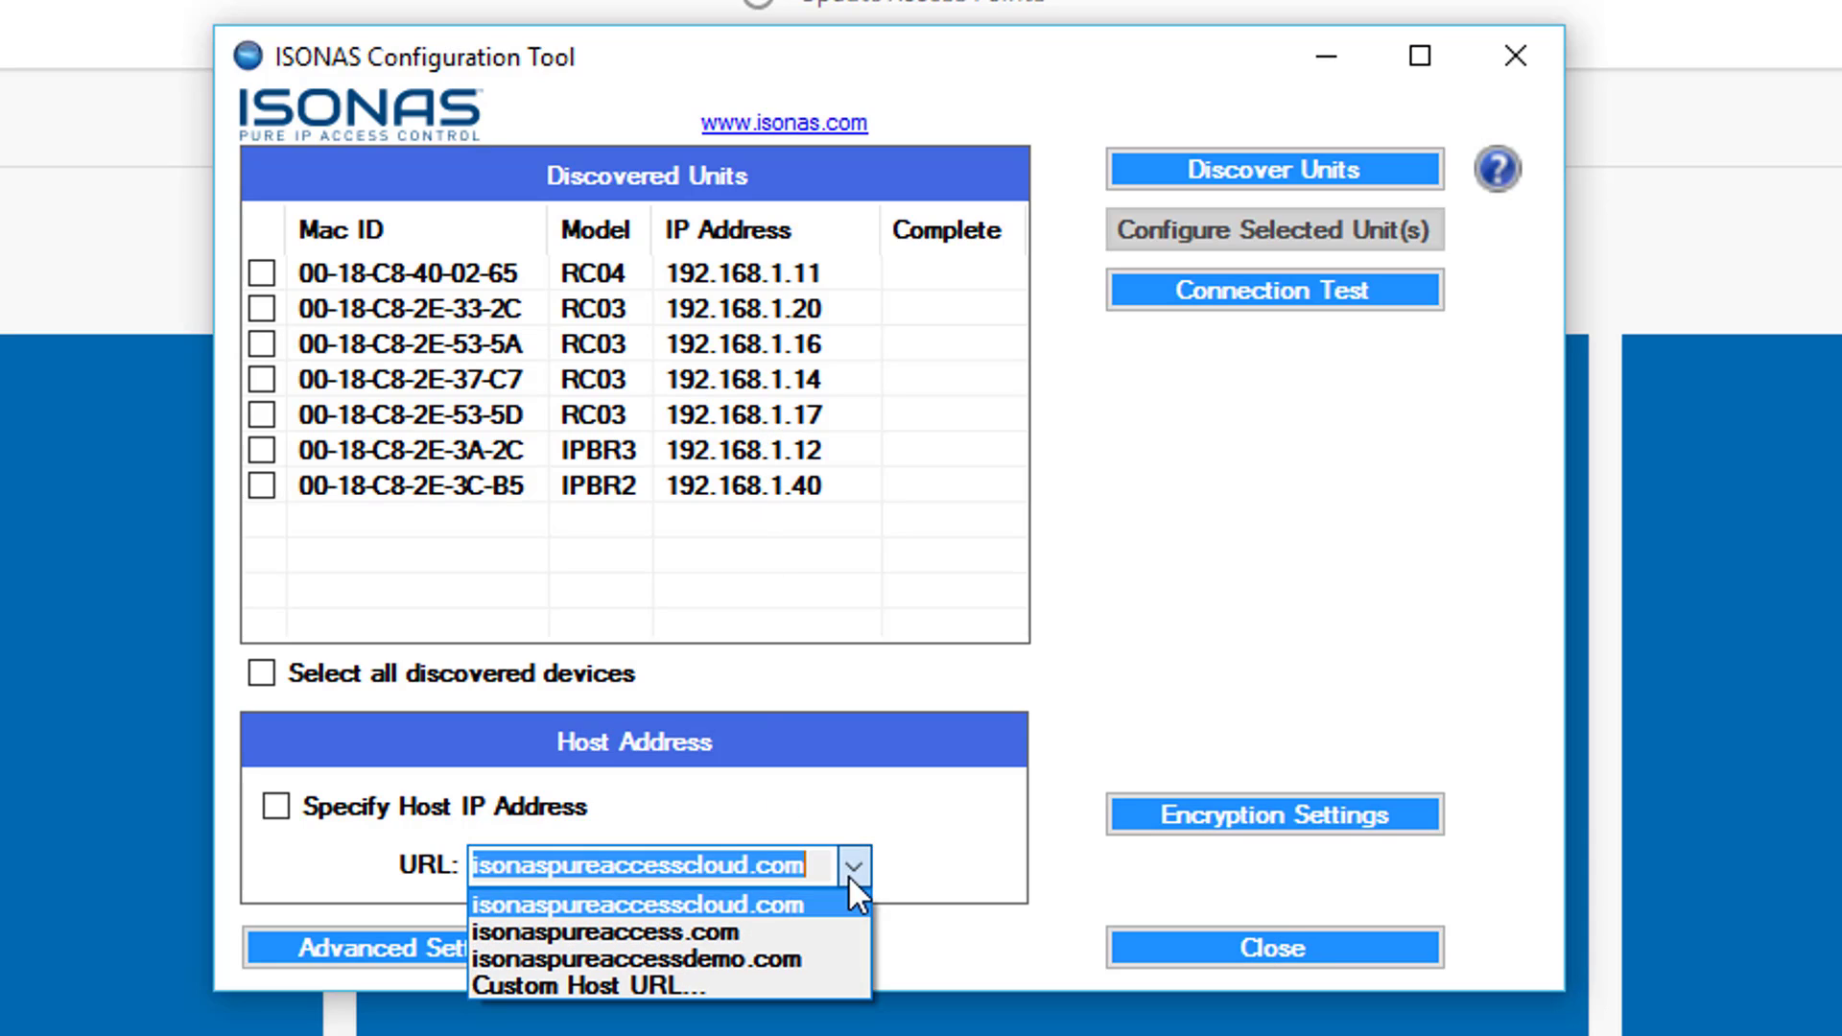
left_click(802, 958)
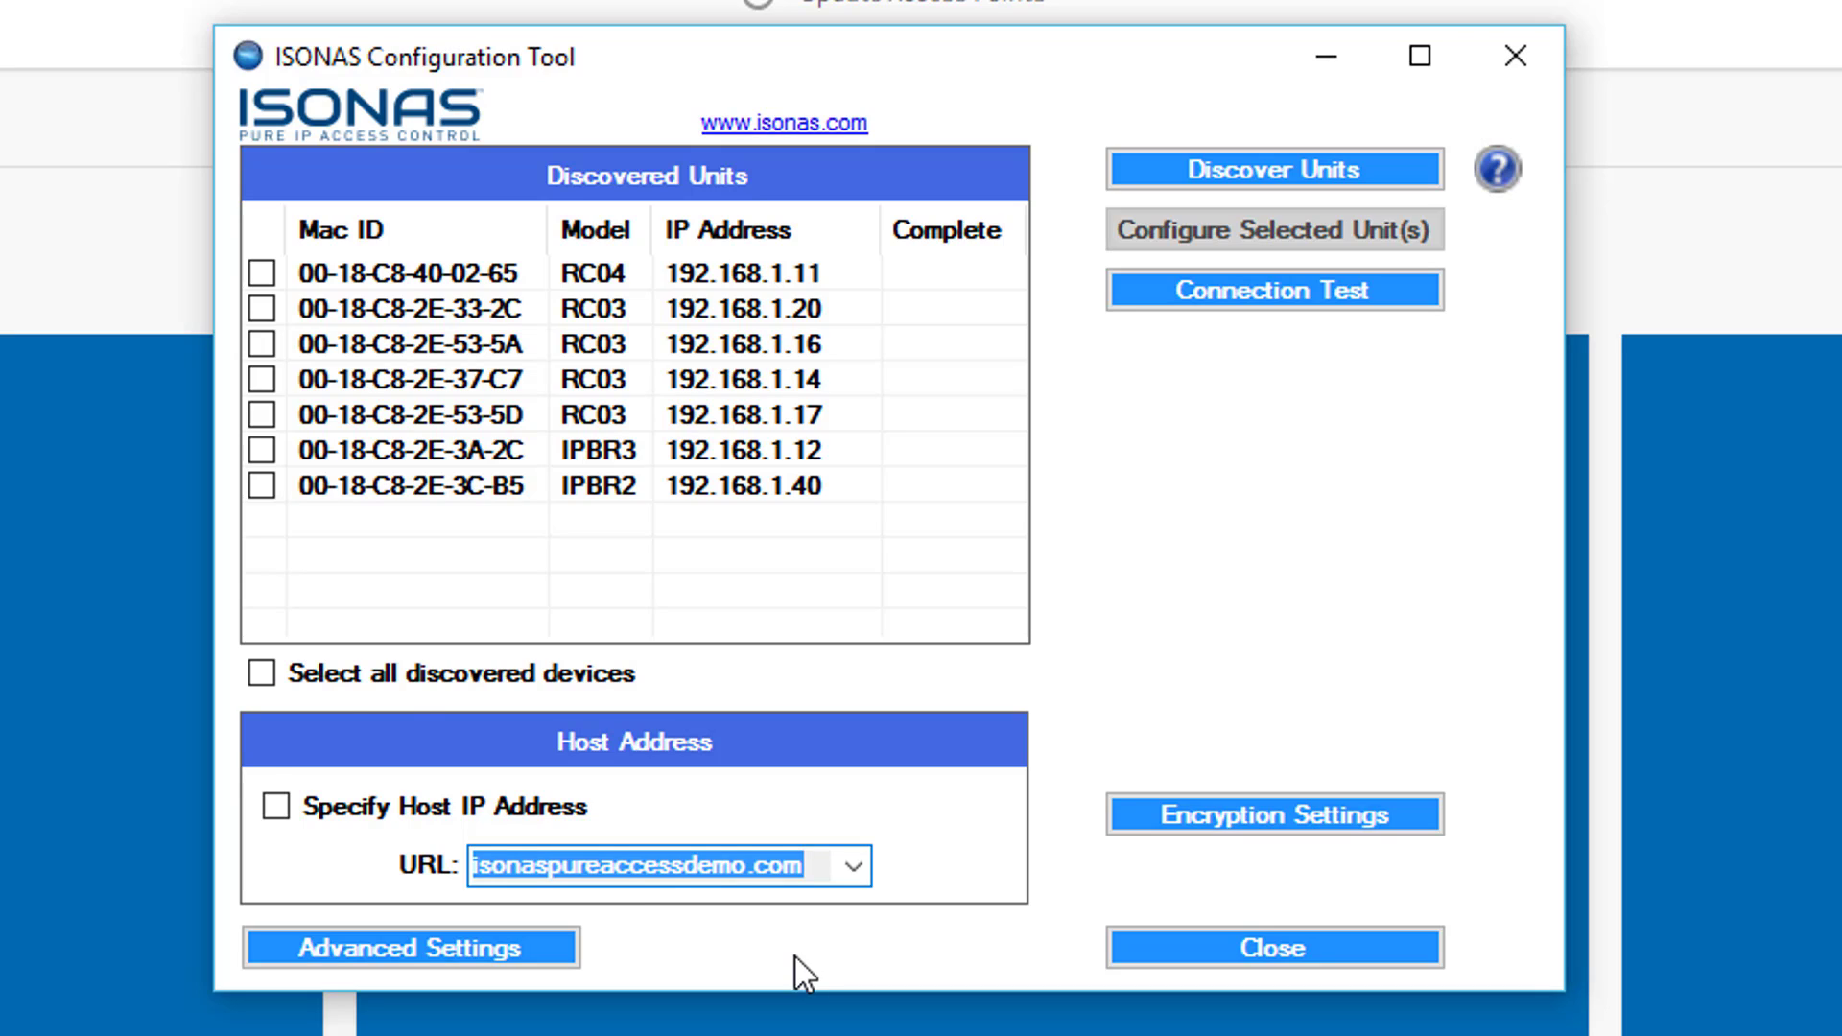
left_click(348, 691)
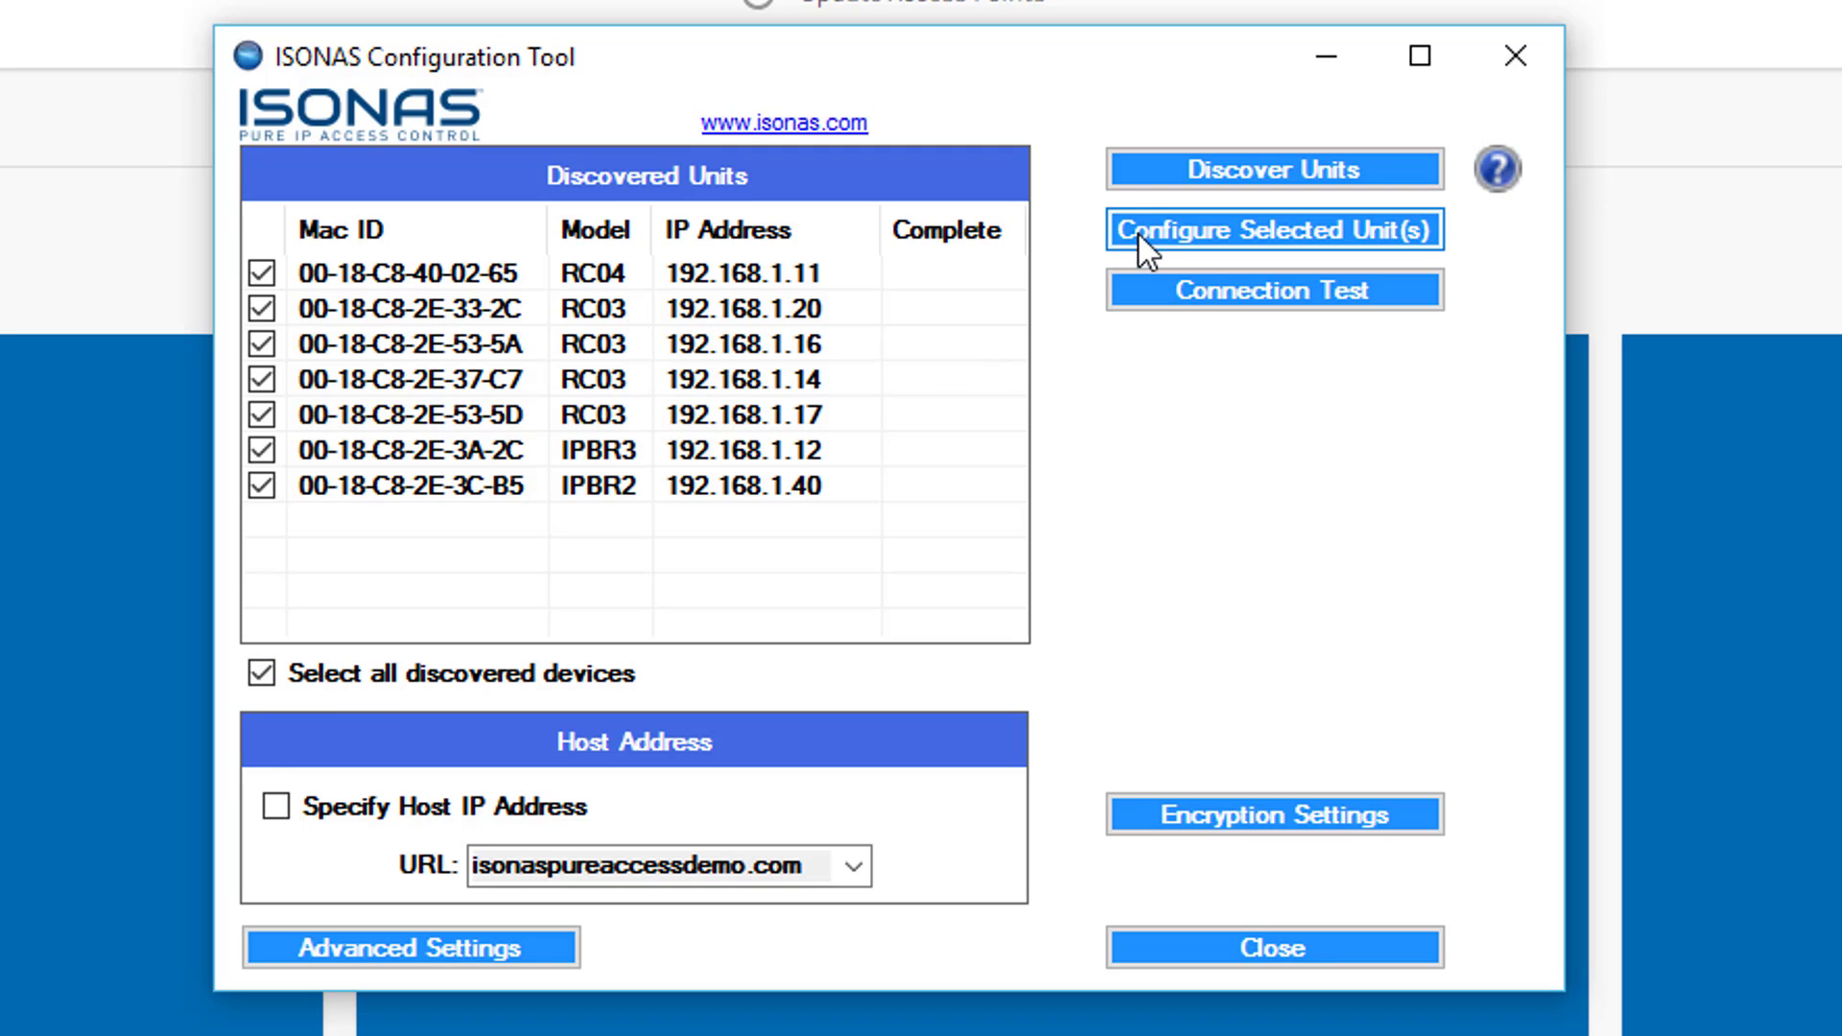
left_click(1205, 233)
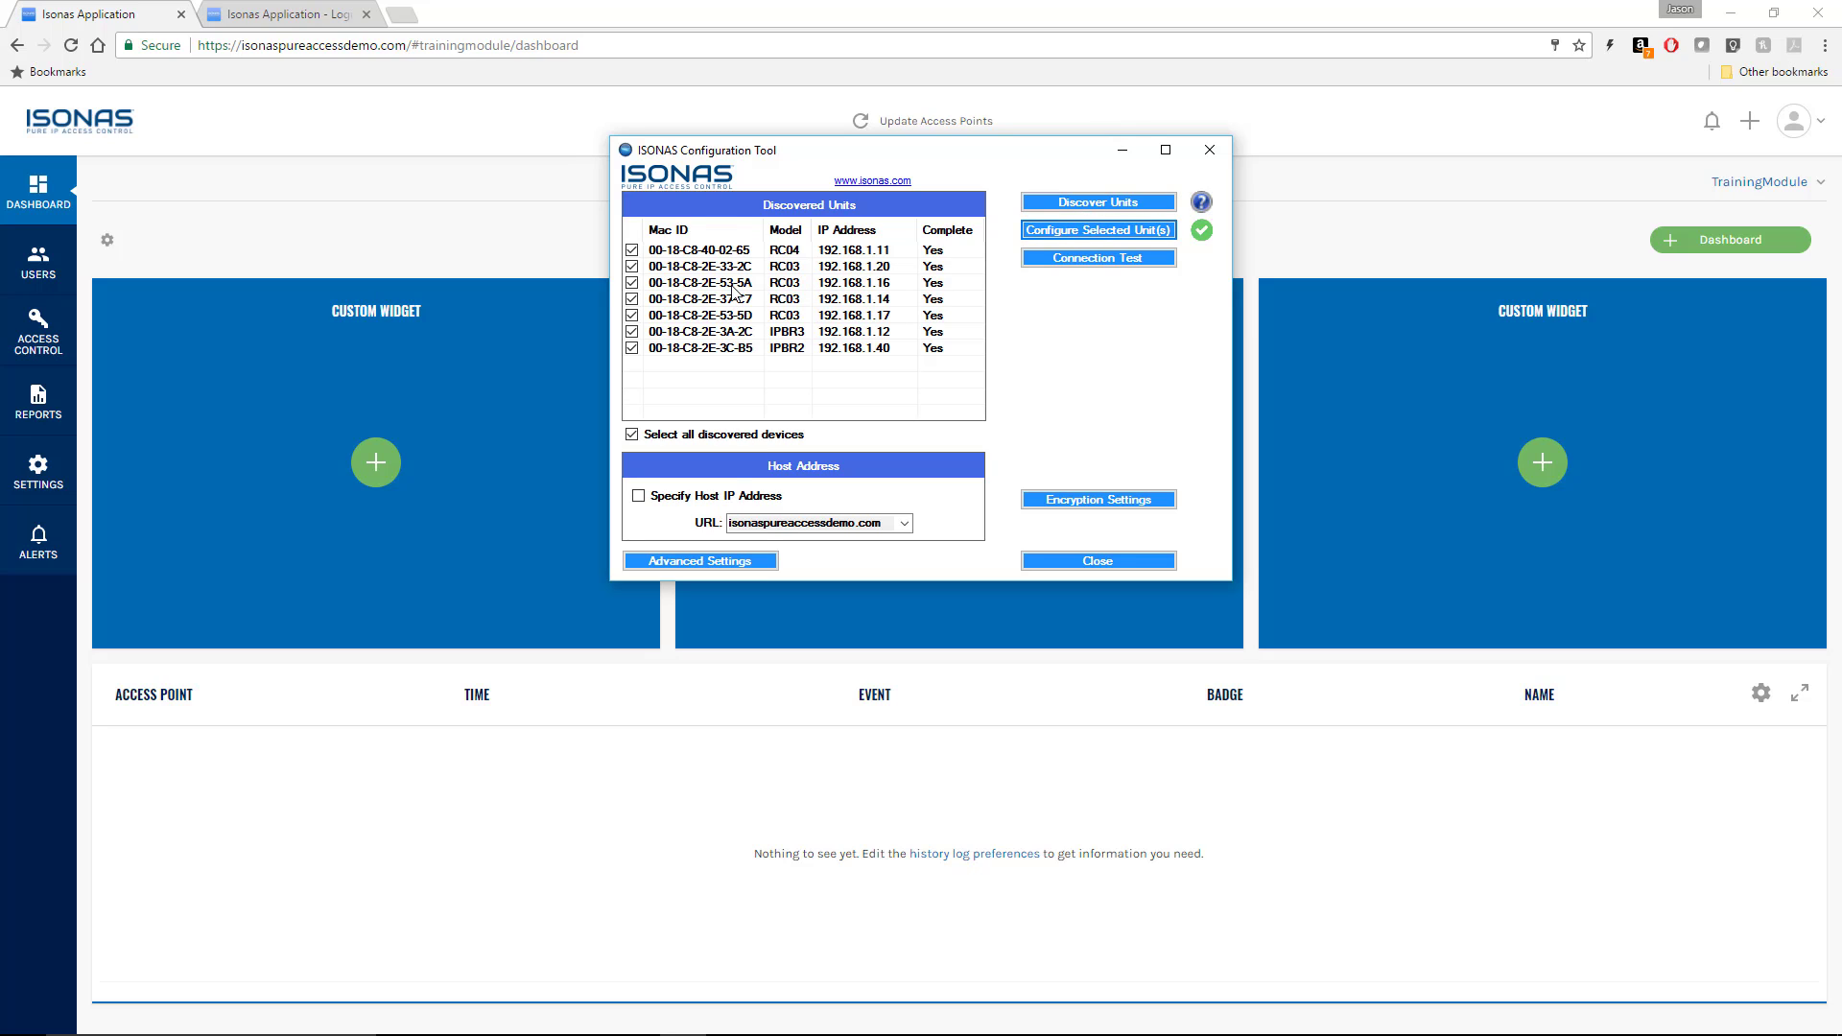
left_click(1123, 152)
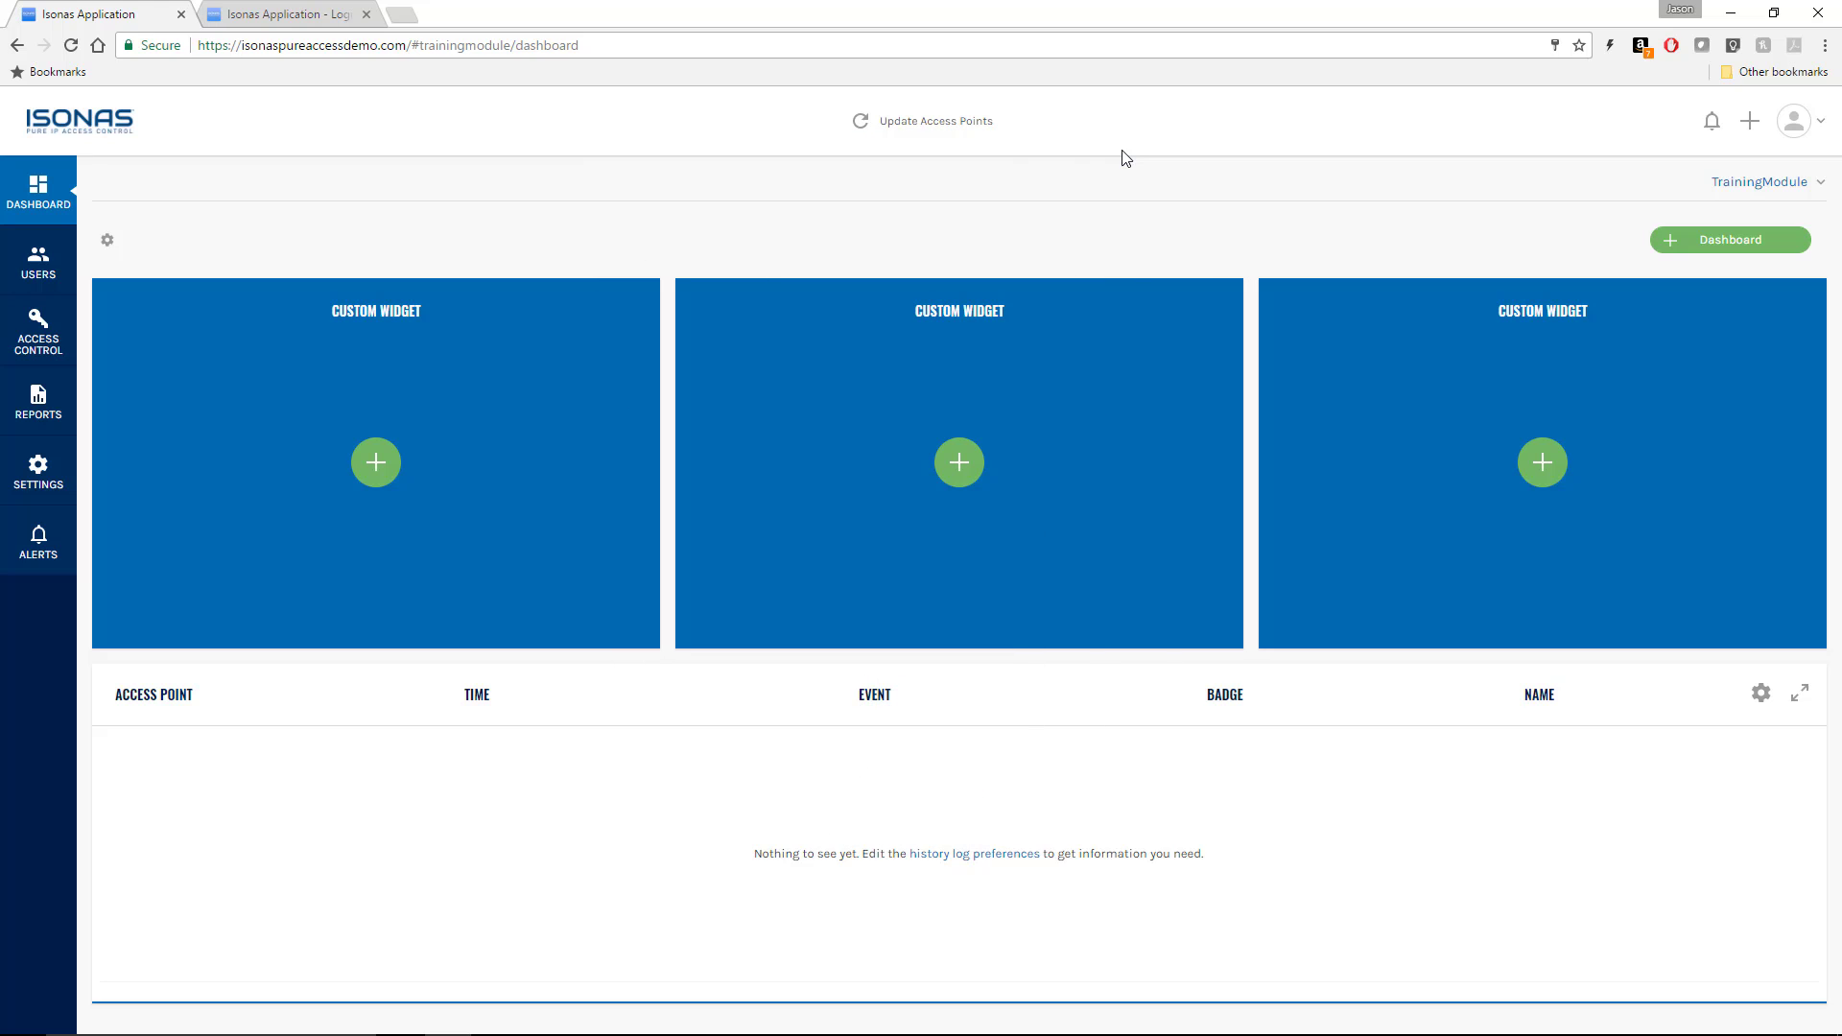
- Log in to the integrator account in the second tab with the saved username and password
left_click(299, 13)
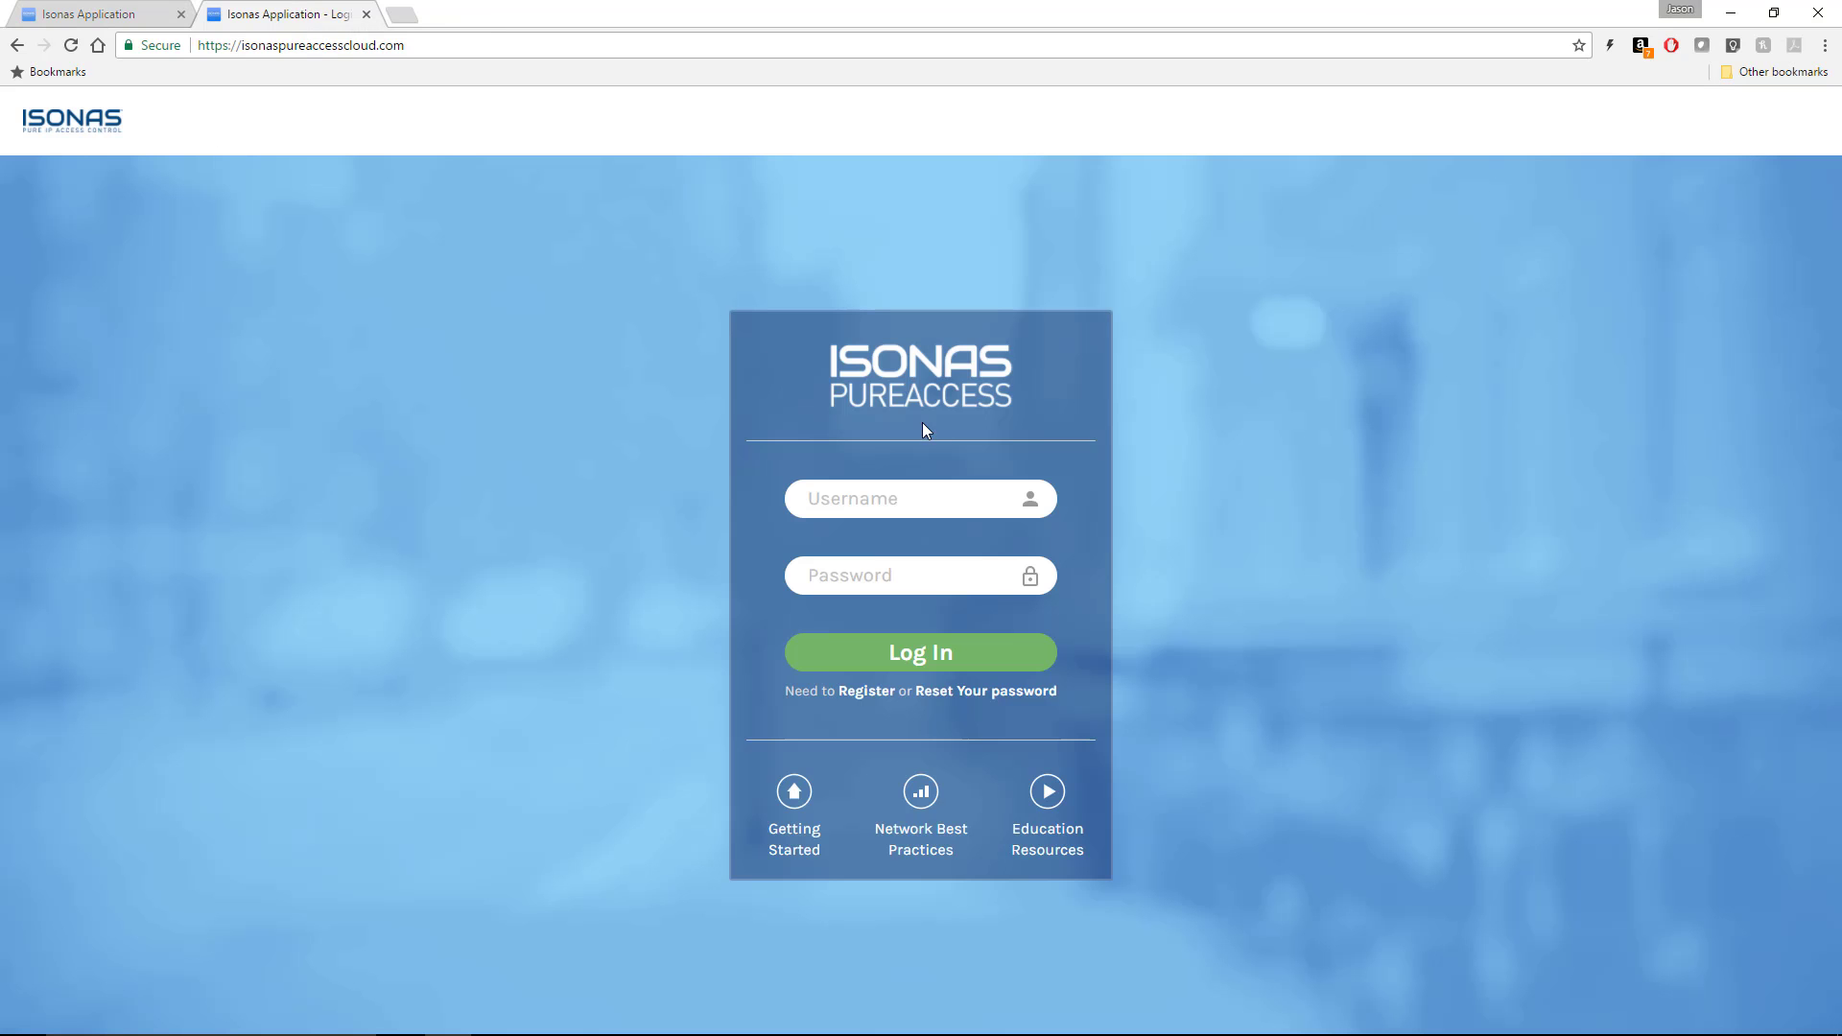
left_click(943, 498)
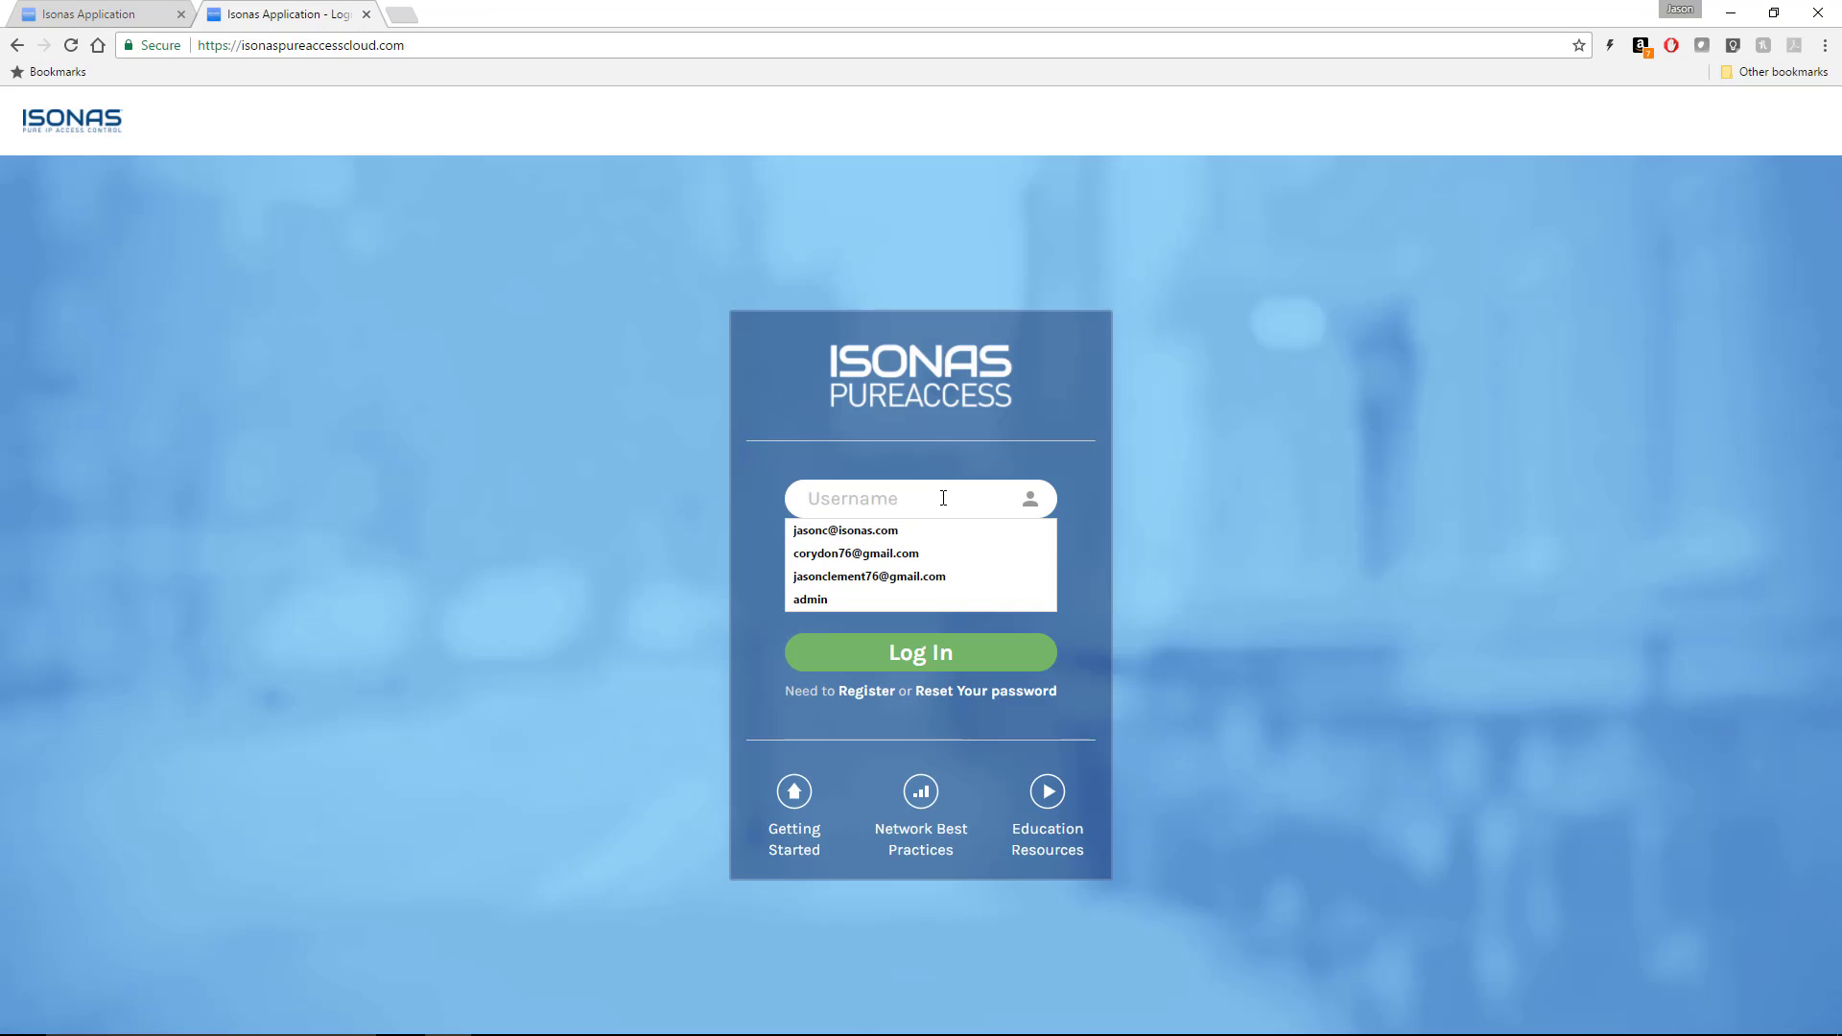
left_click(924, 531)
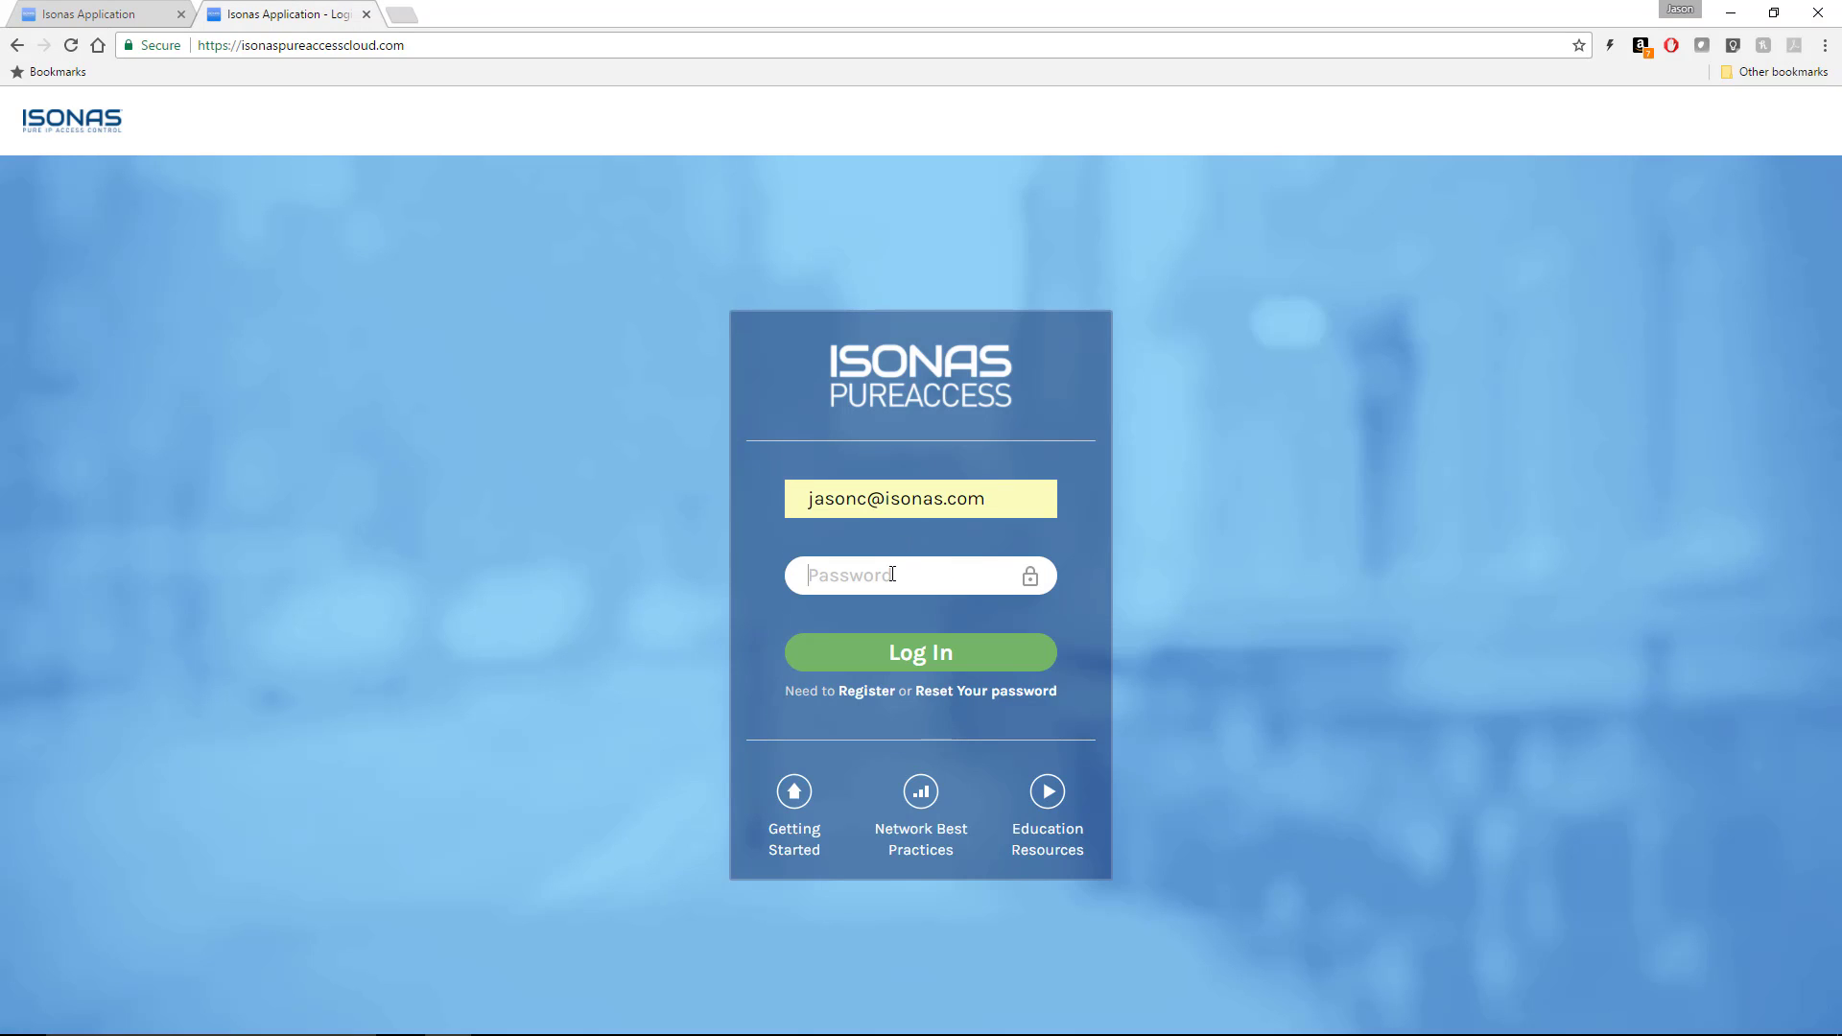
type("•••••••••••")
left_click(903, 661)
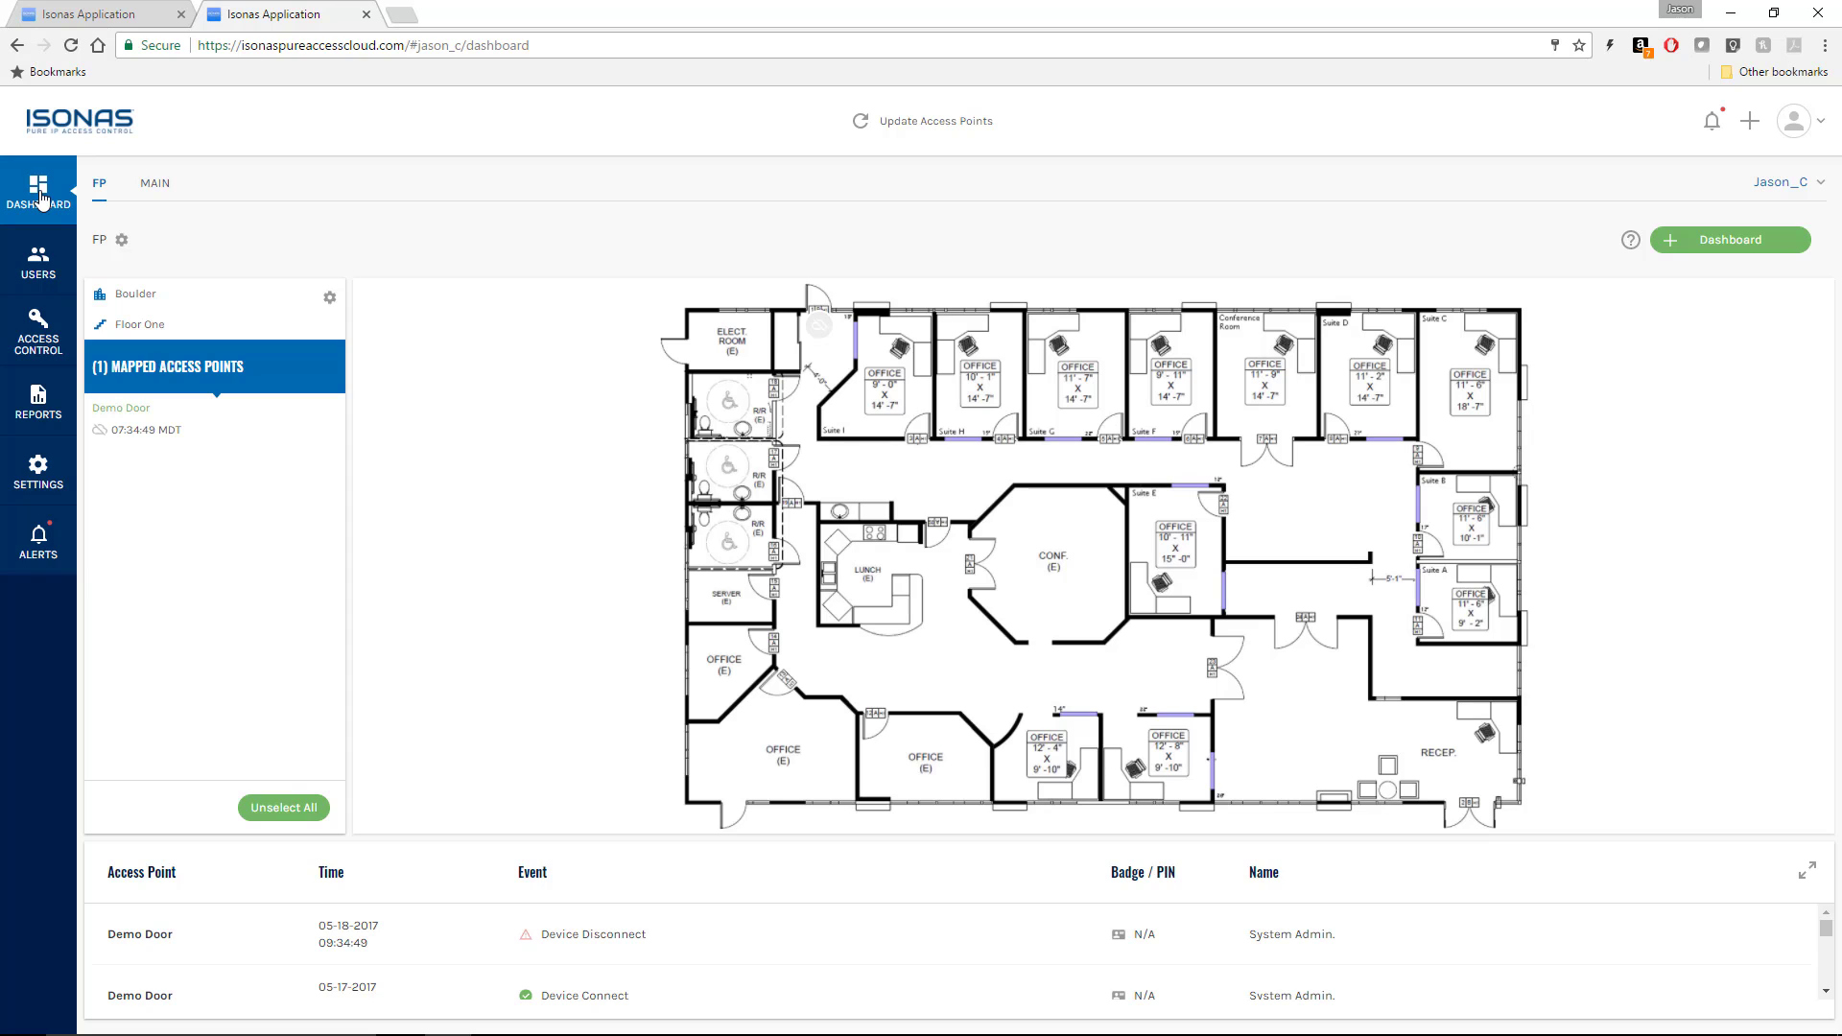
left_click(33, 478)
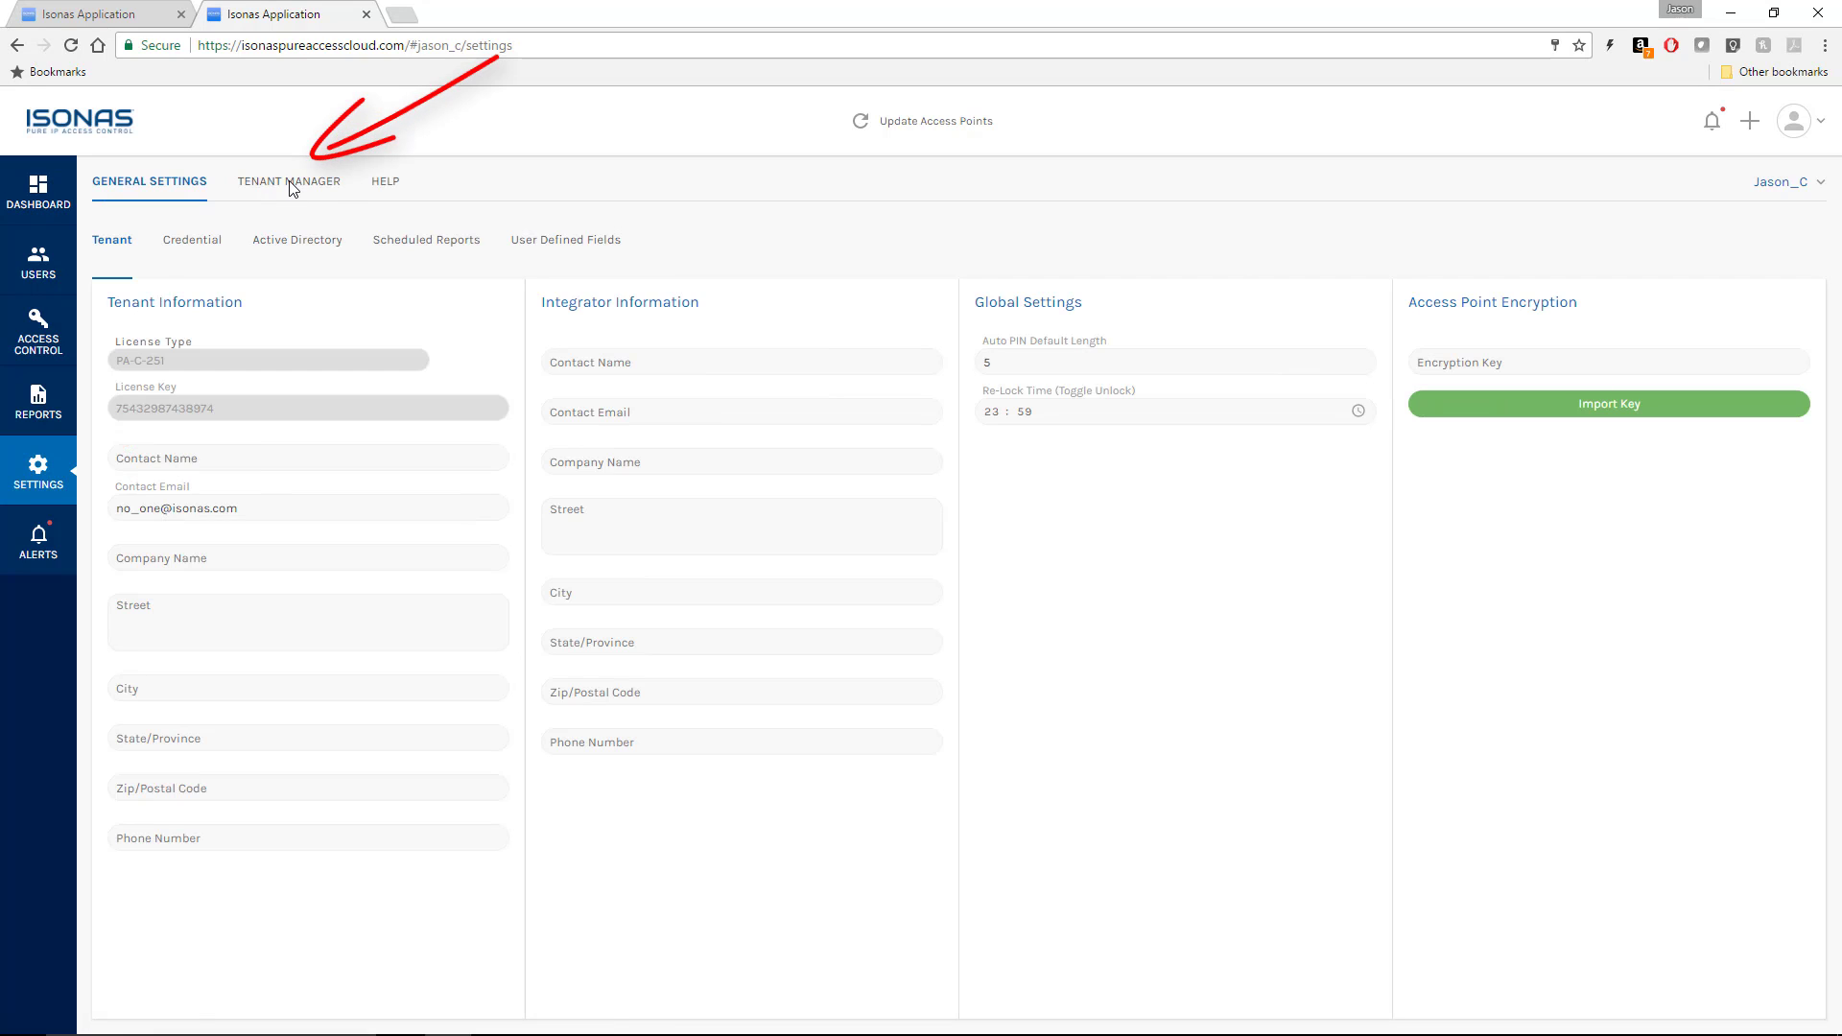
- Open the Tenant Manager and start a new tenant with + Tenant
left_click(290, 188)
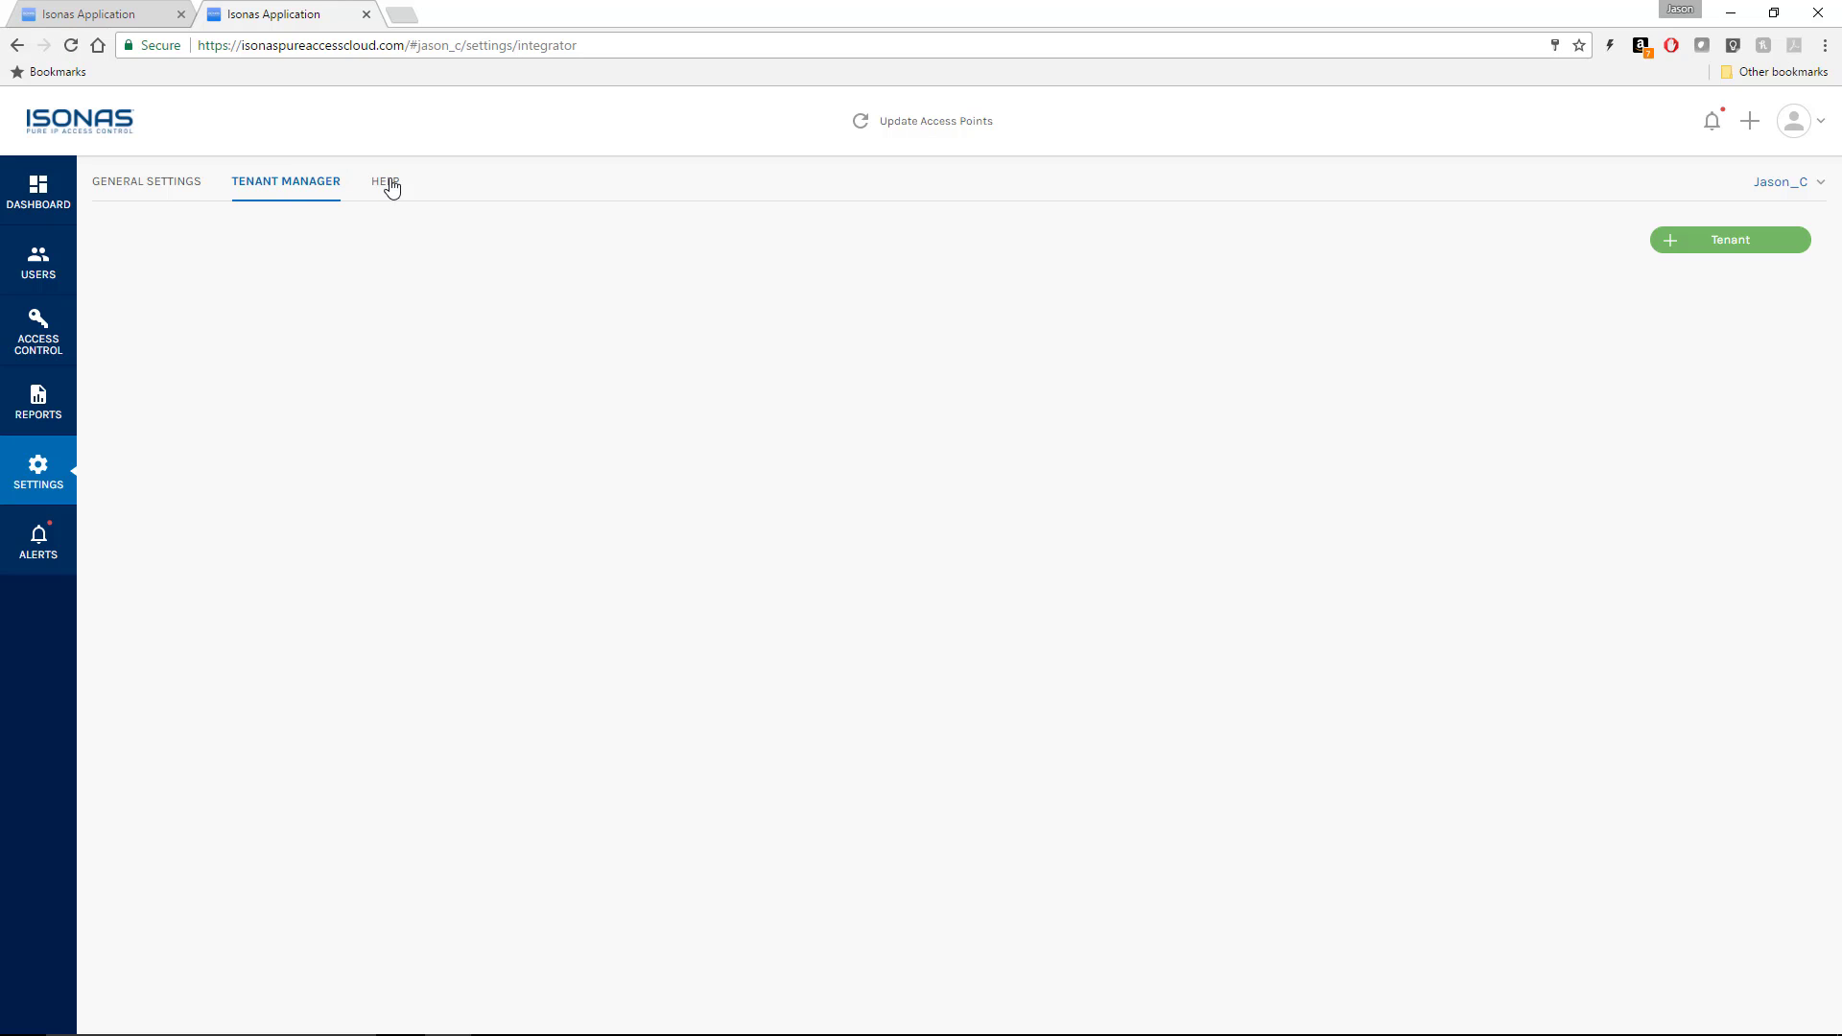
left_click(1713, 246)
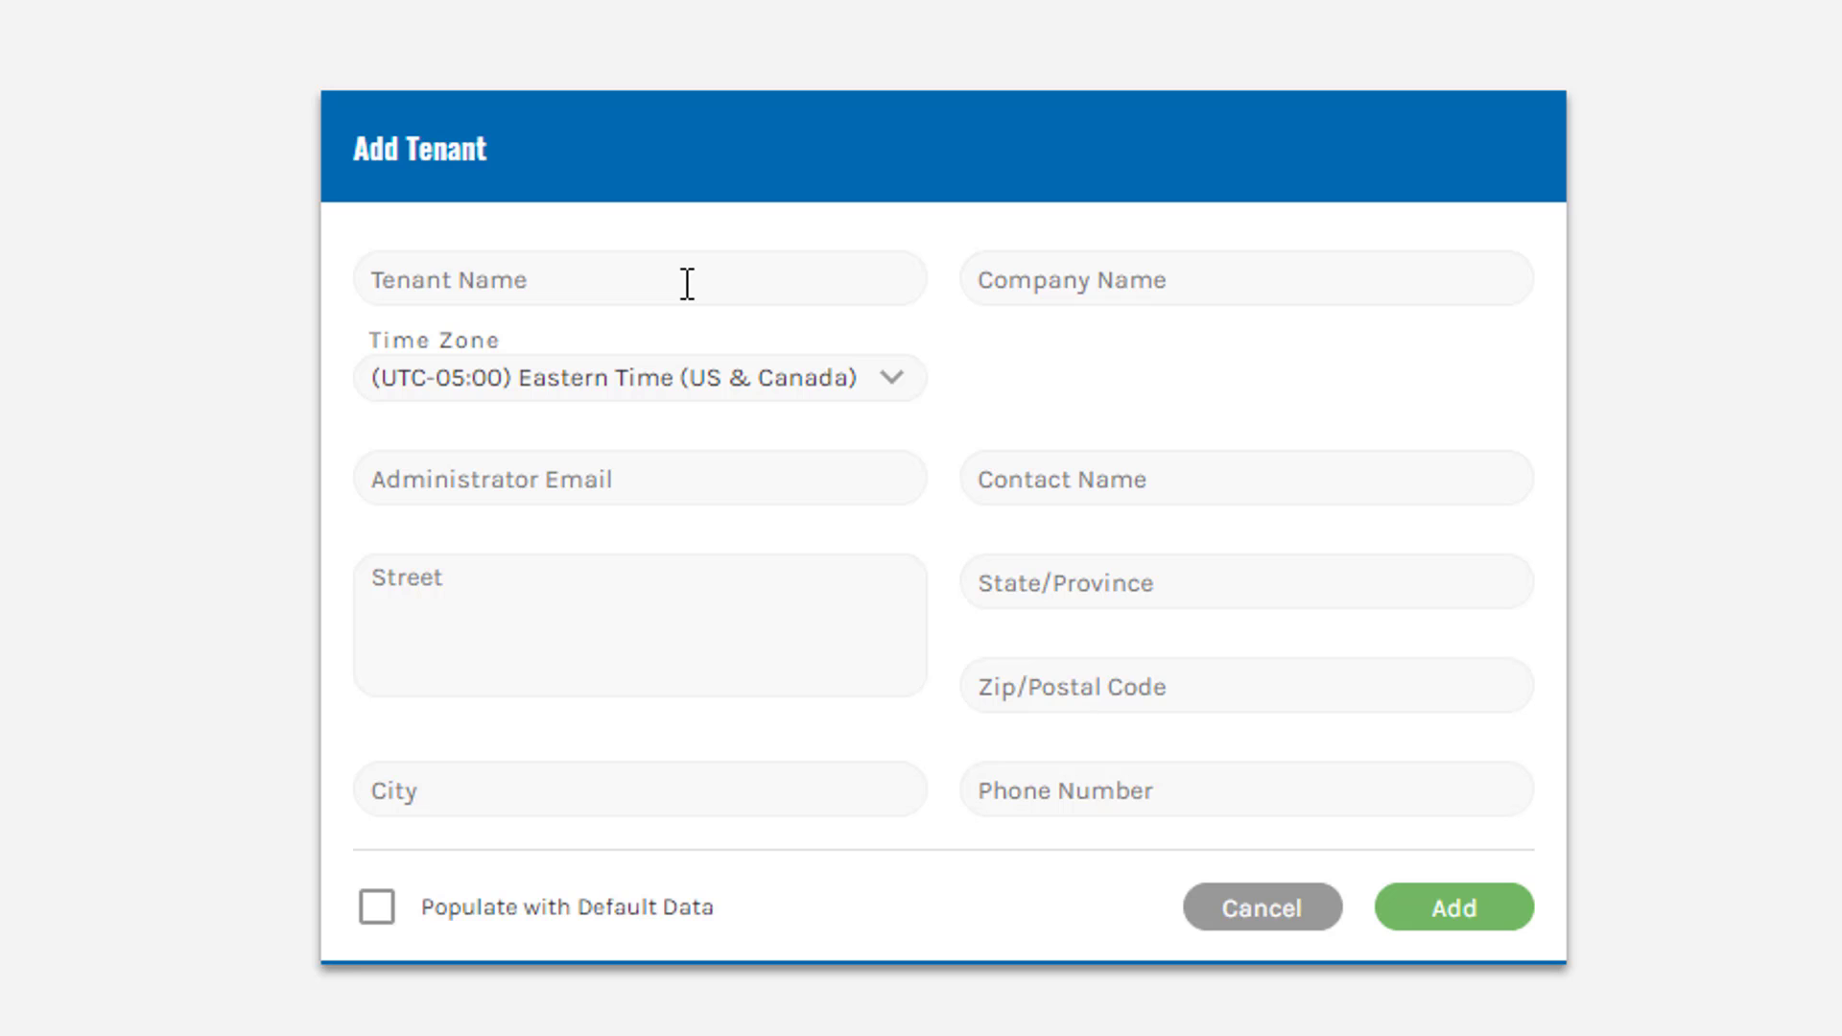
- Name the tenant Torchwood, set company Doctor Who, and keep Eastern Time as time zone
left_click(687, 283)
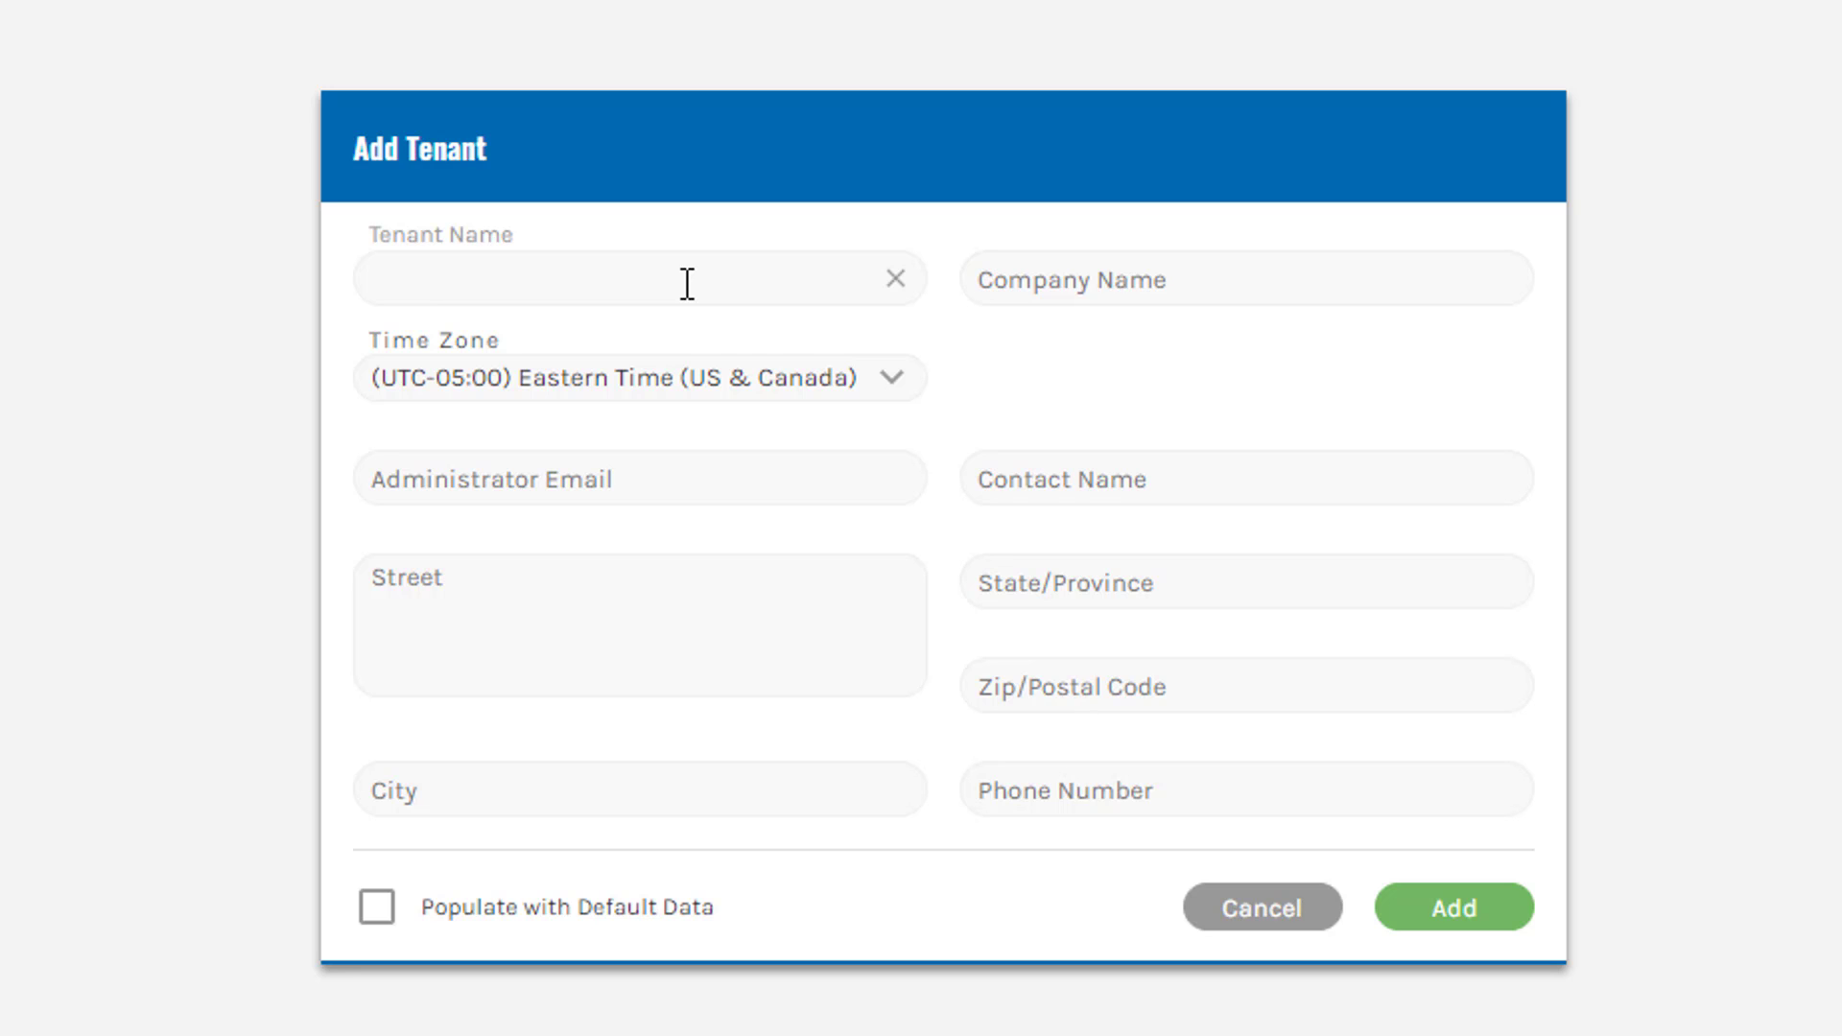
type("Torchwood")
key("Tab")
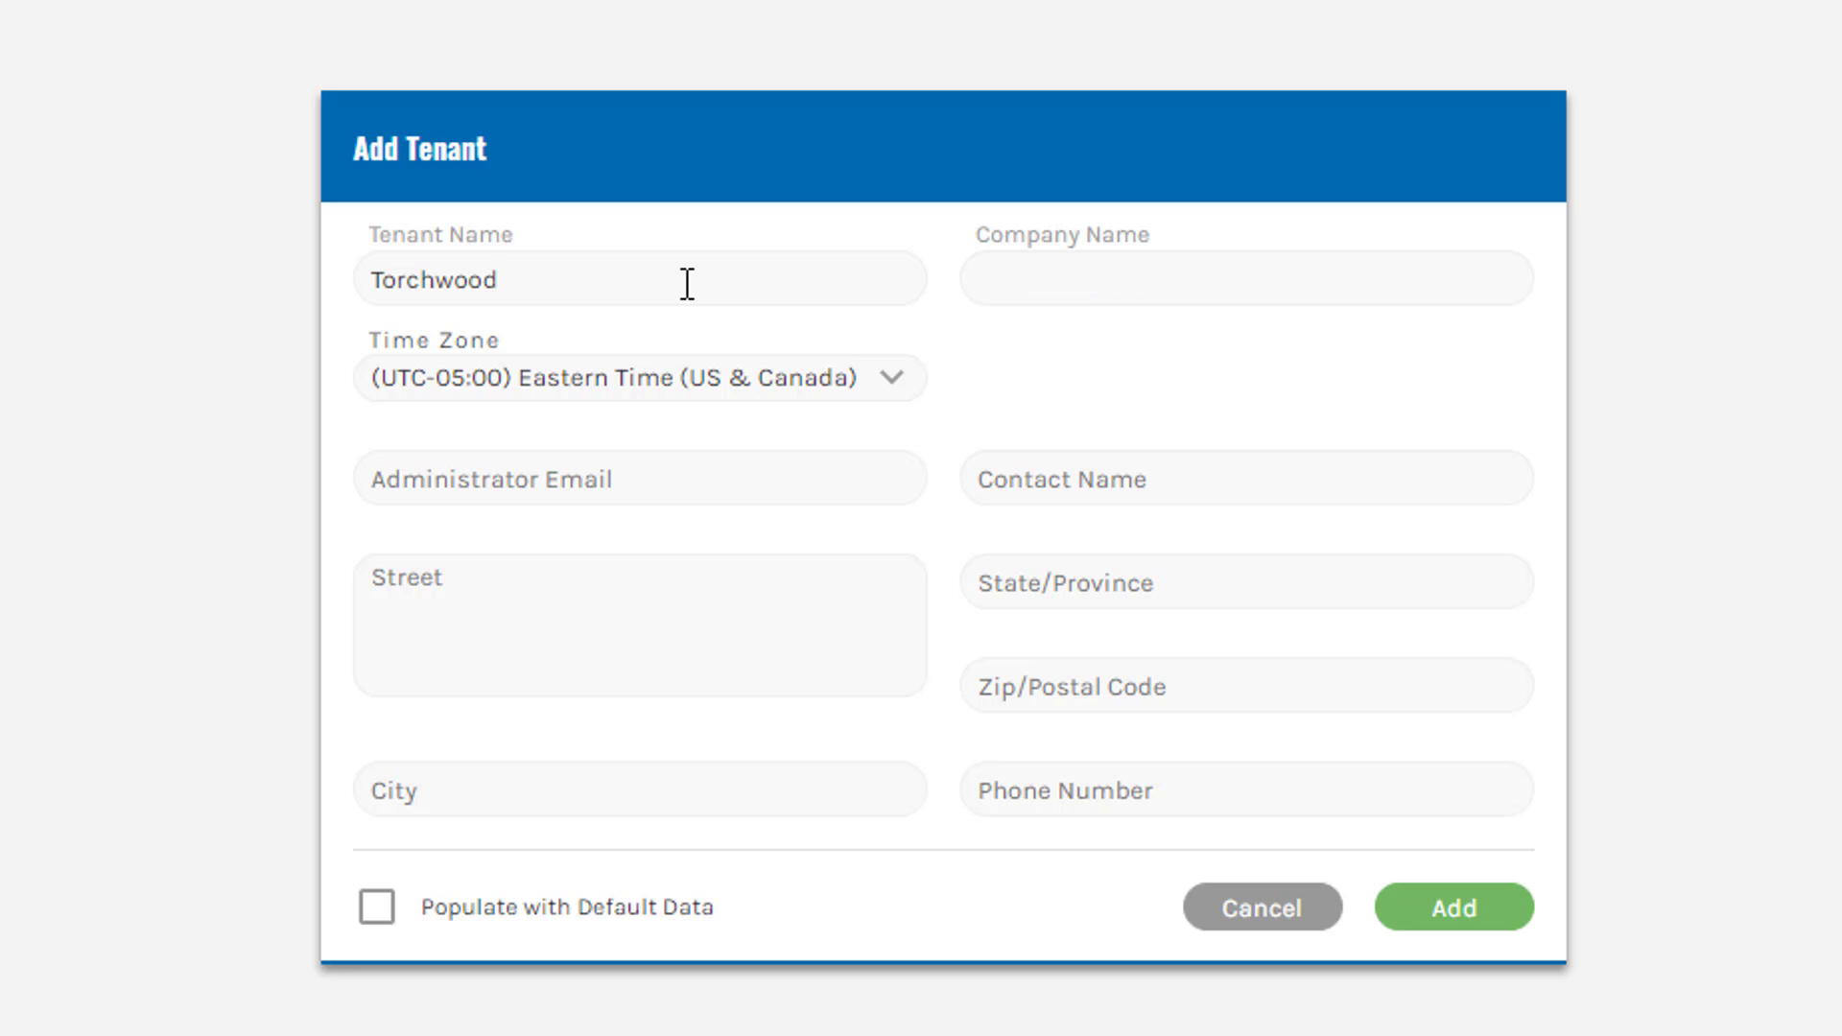
type("Doctor Who")
key("Tab")
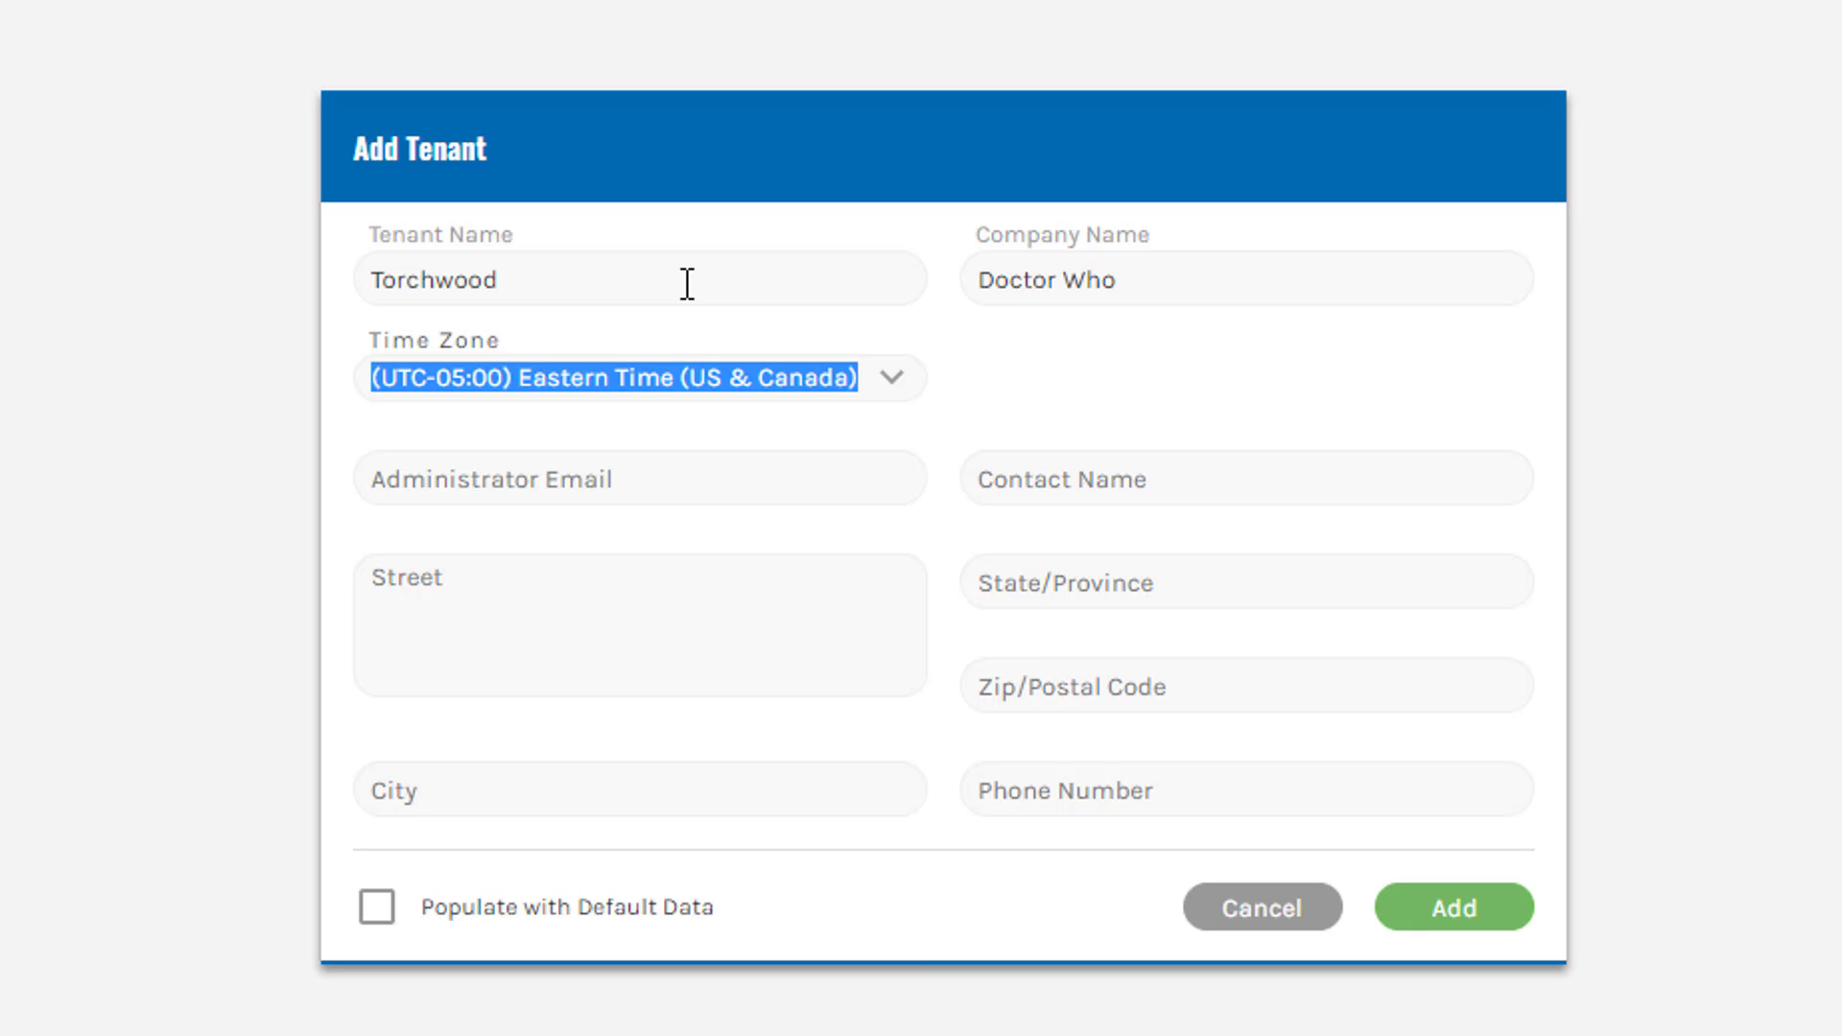
key("alt+Down")
left_click(892, 379)
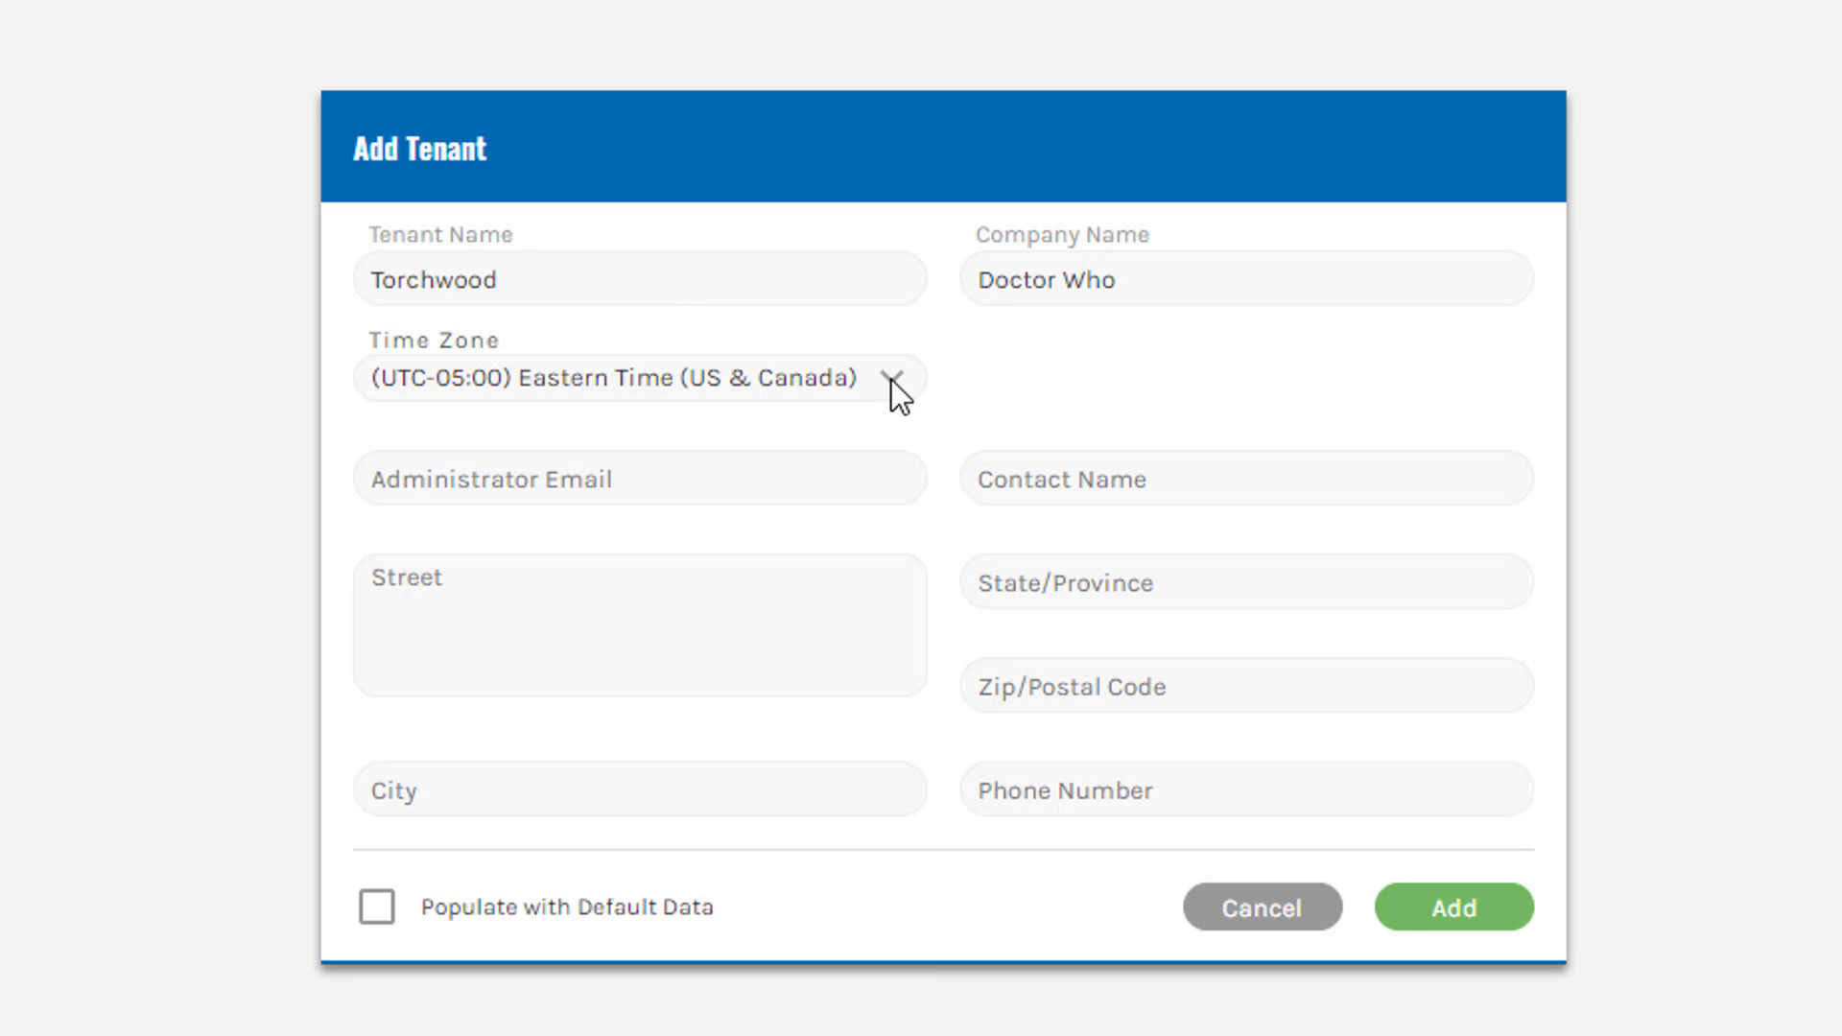
- Enter the administrator's e-mail address and the contact's name
left_click(671, 491)
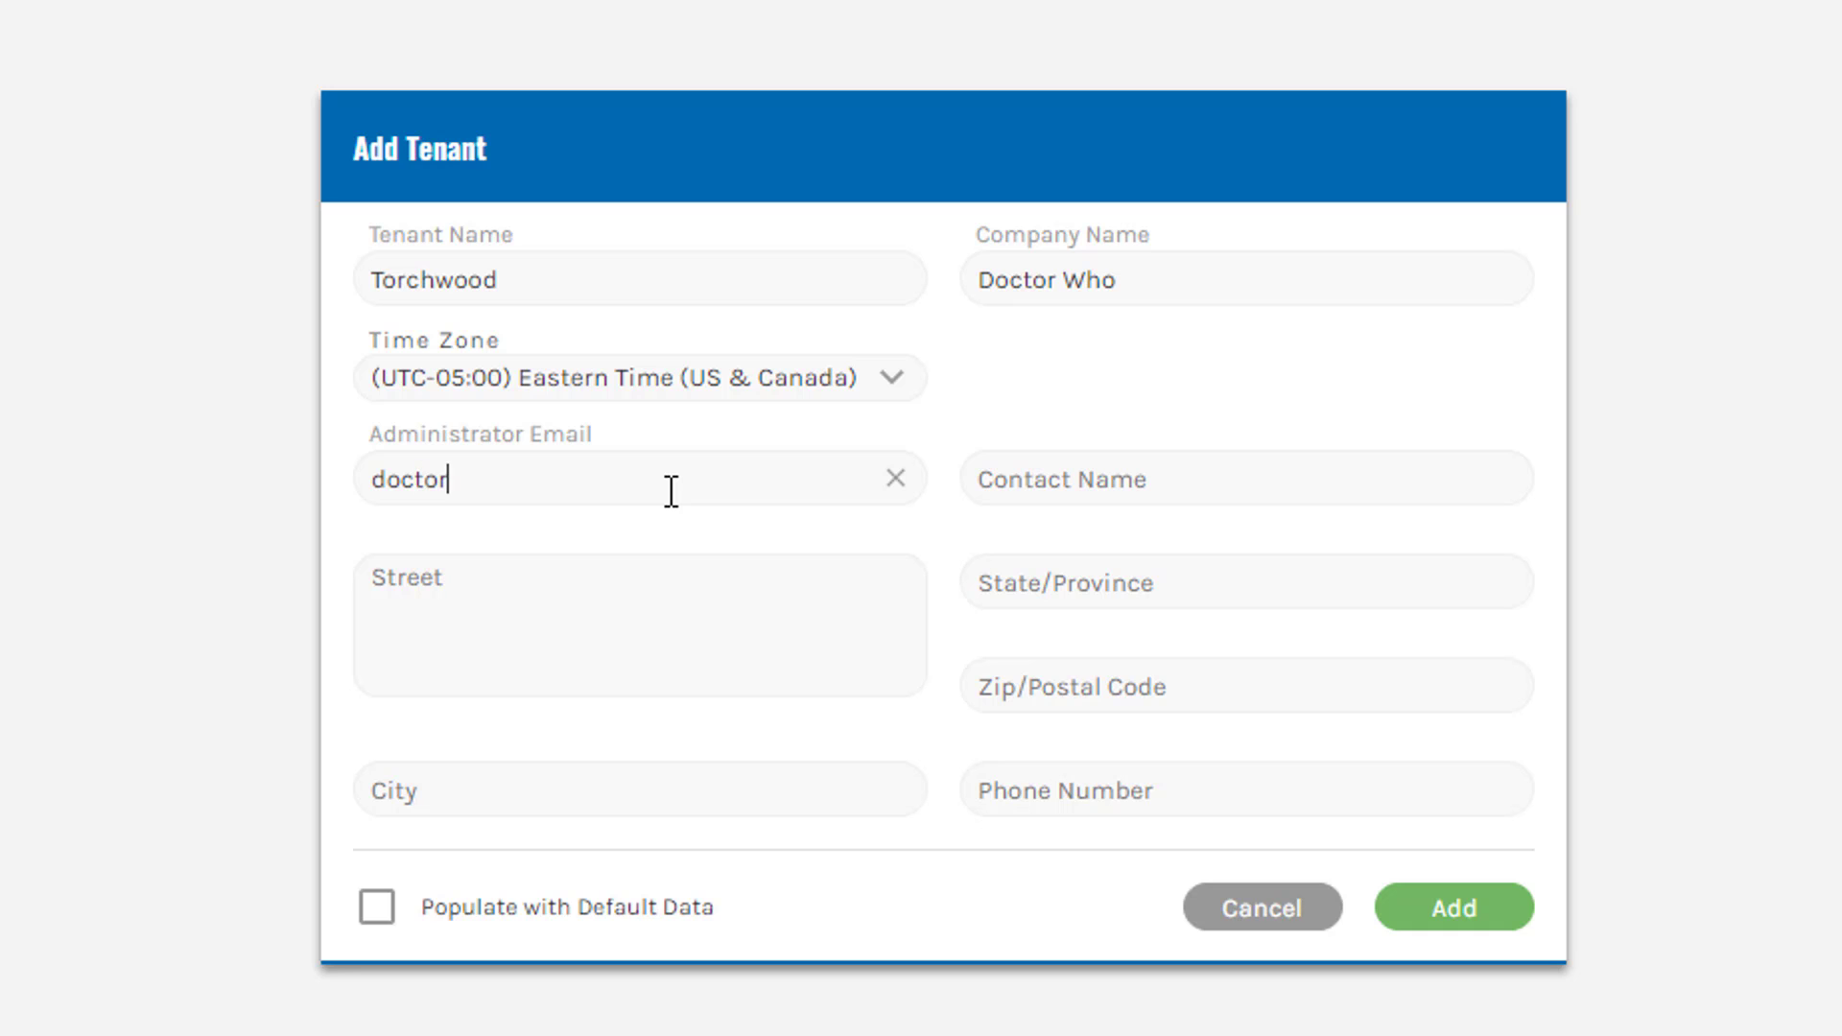
key("Tab")
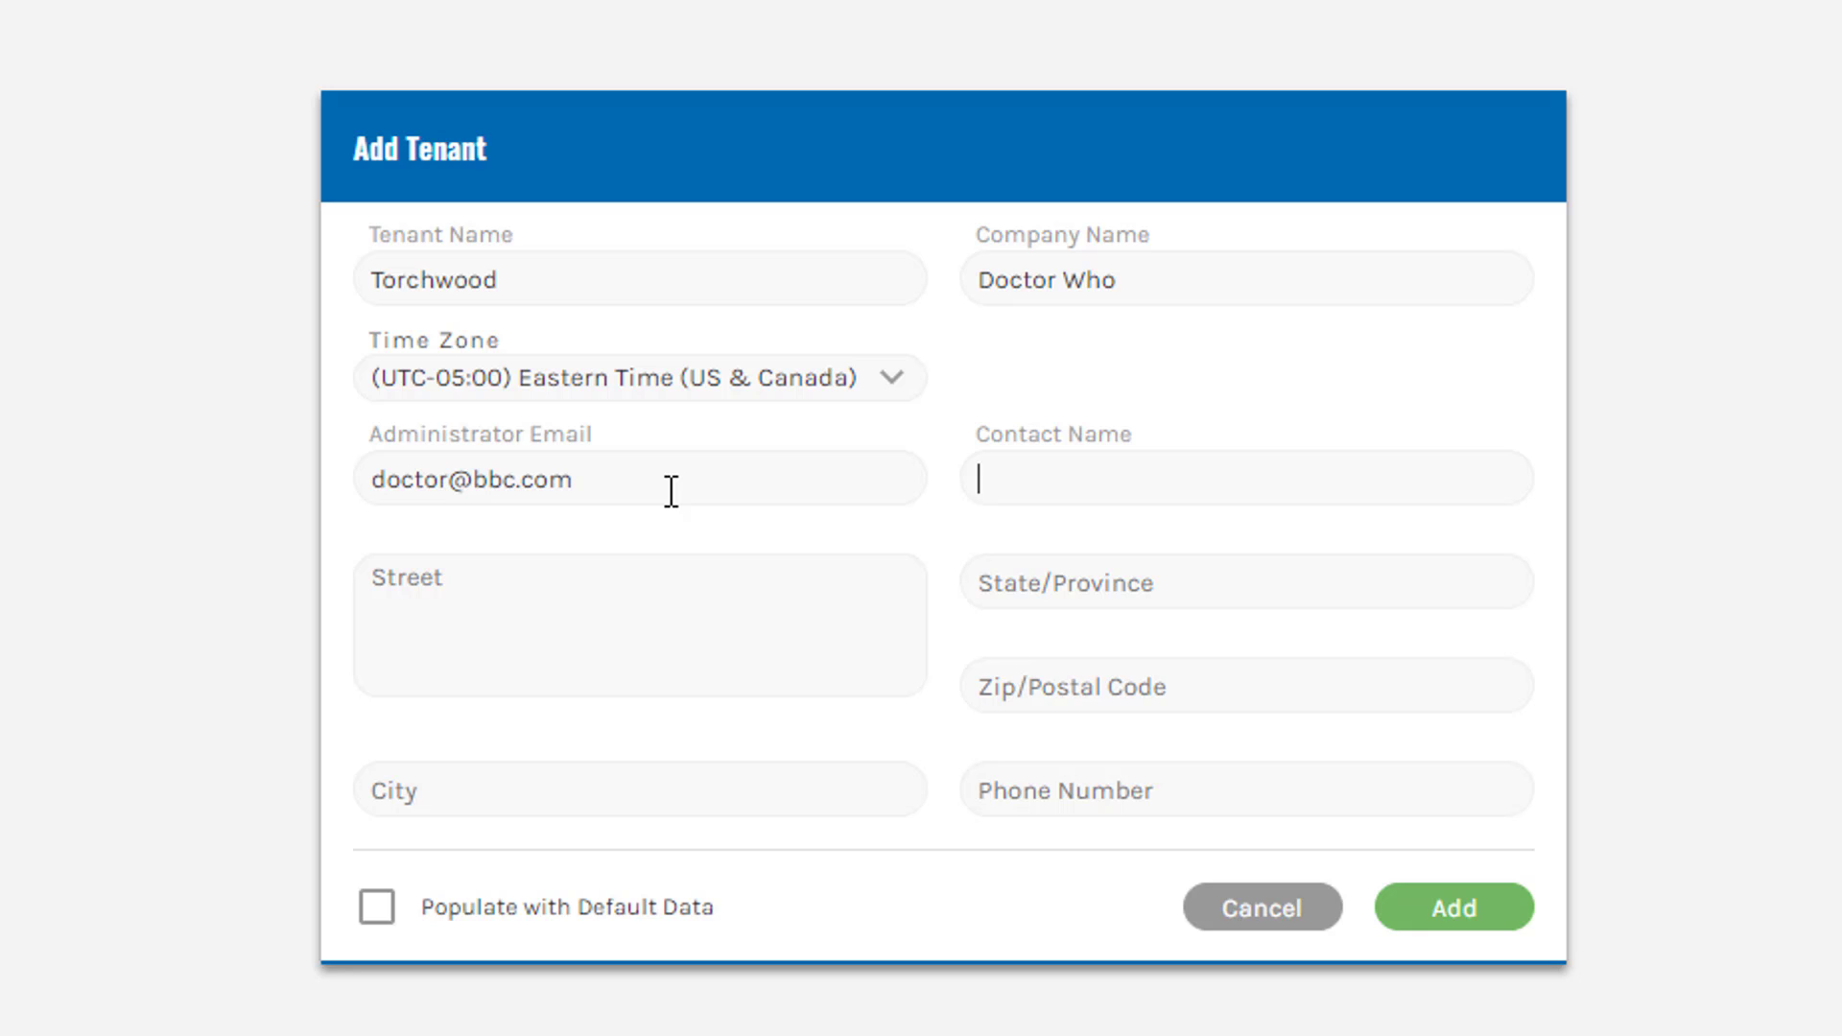
type("John Smith")
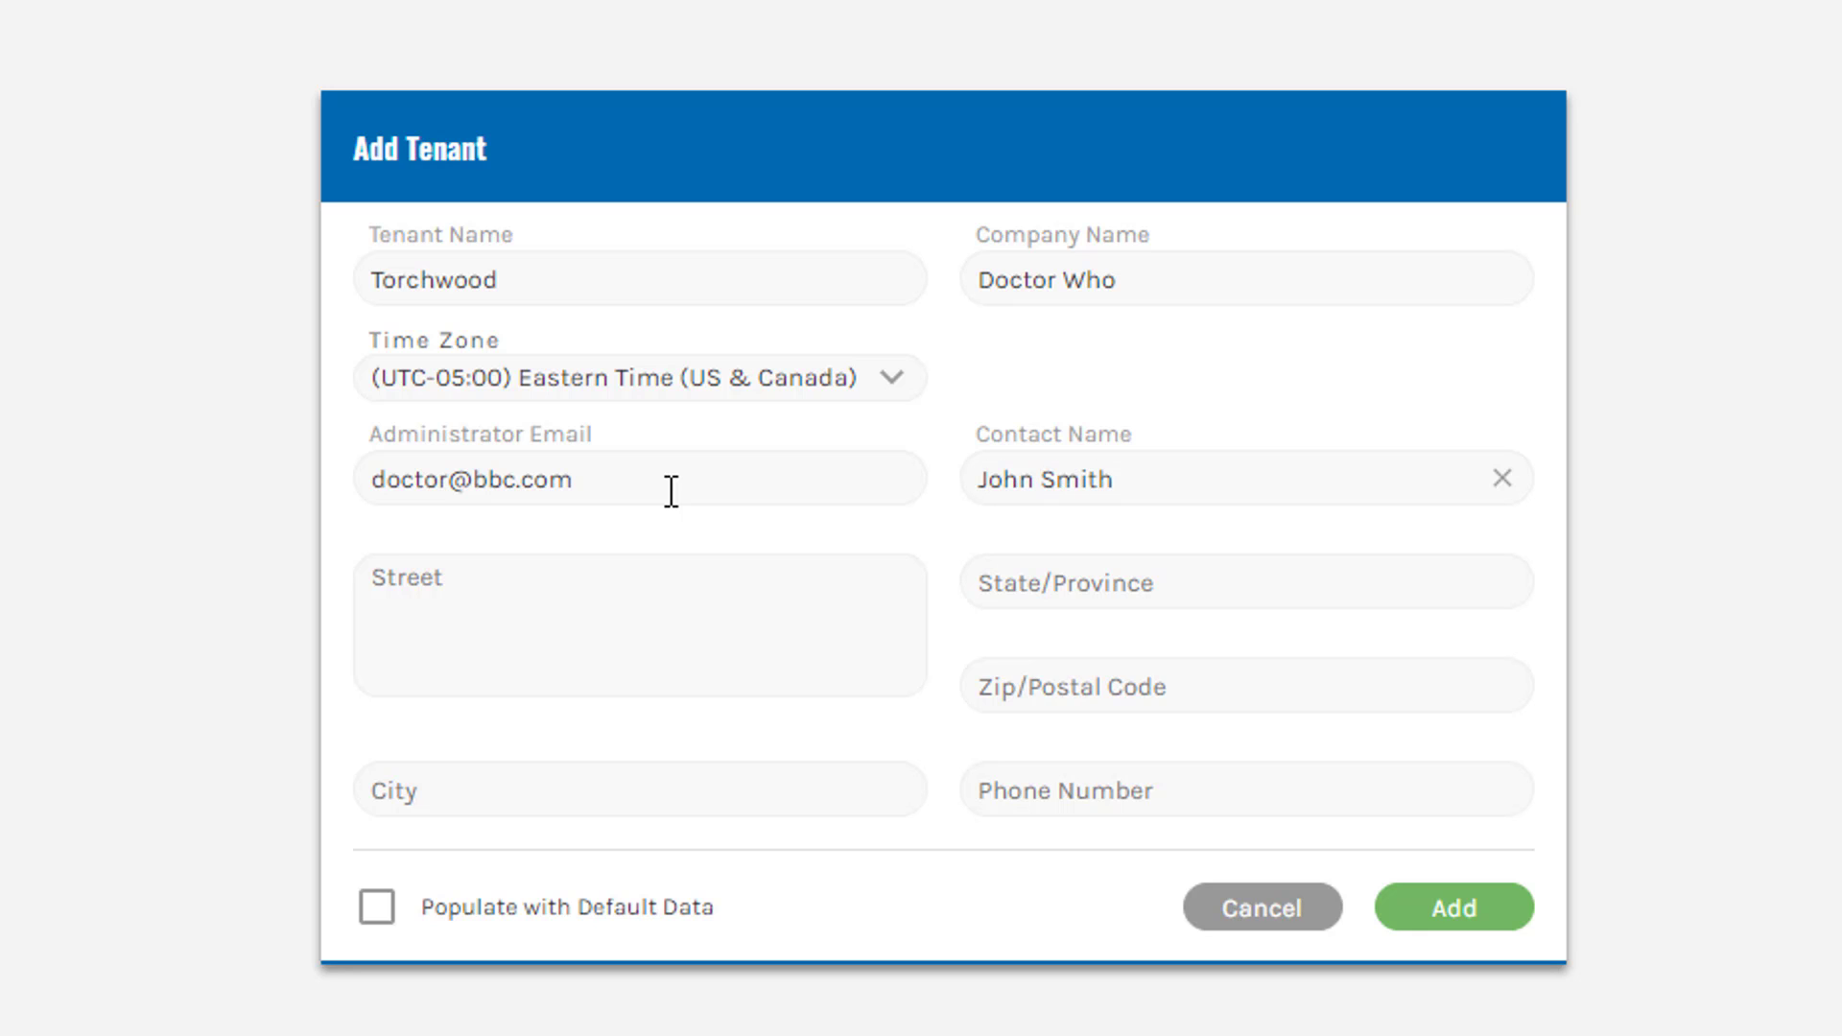
- Fill in the street, state, postal code, city and phone number
key("Tab")
type("!@# TAR")
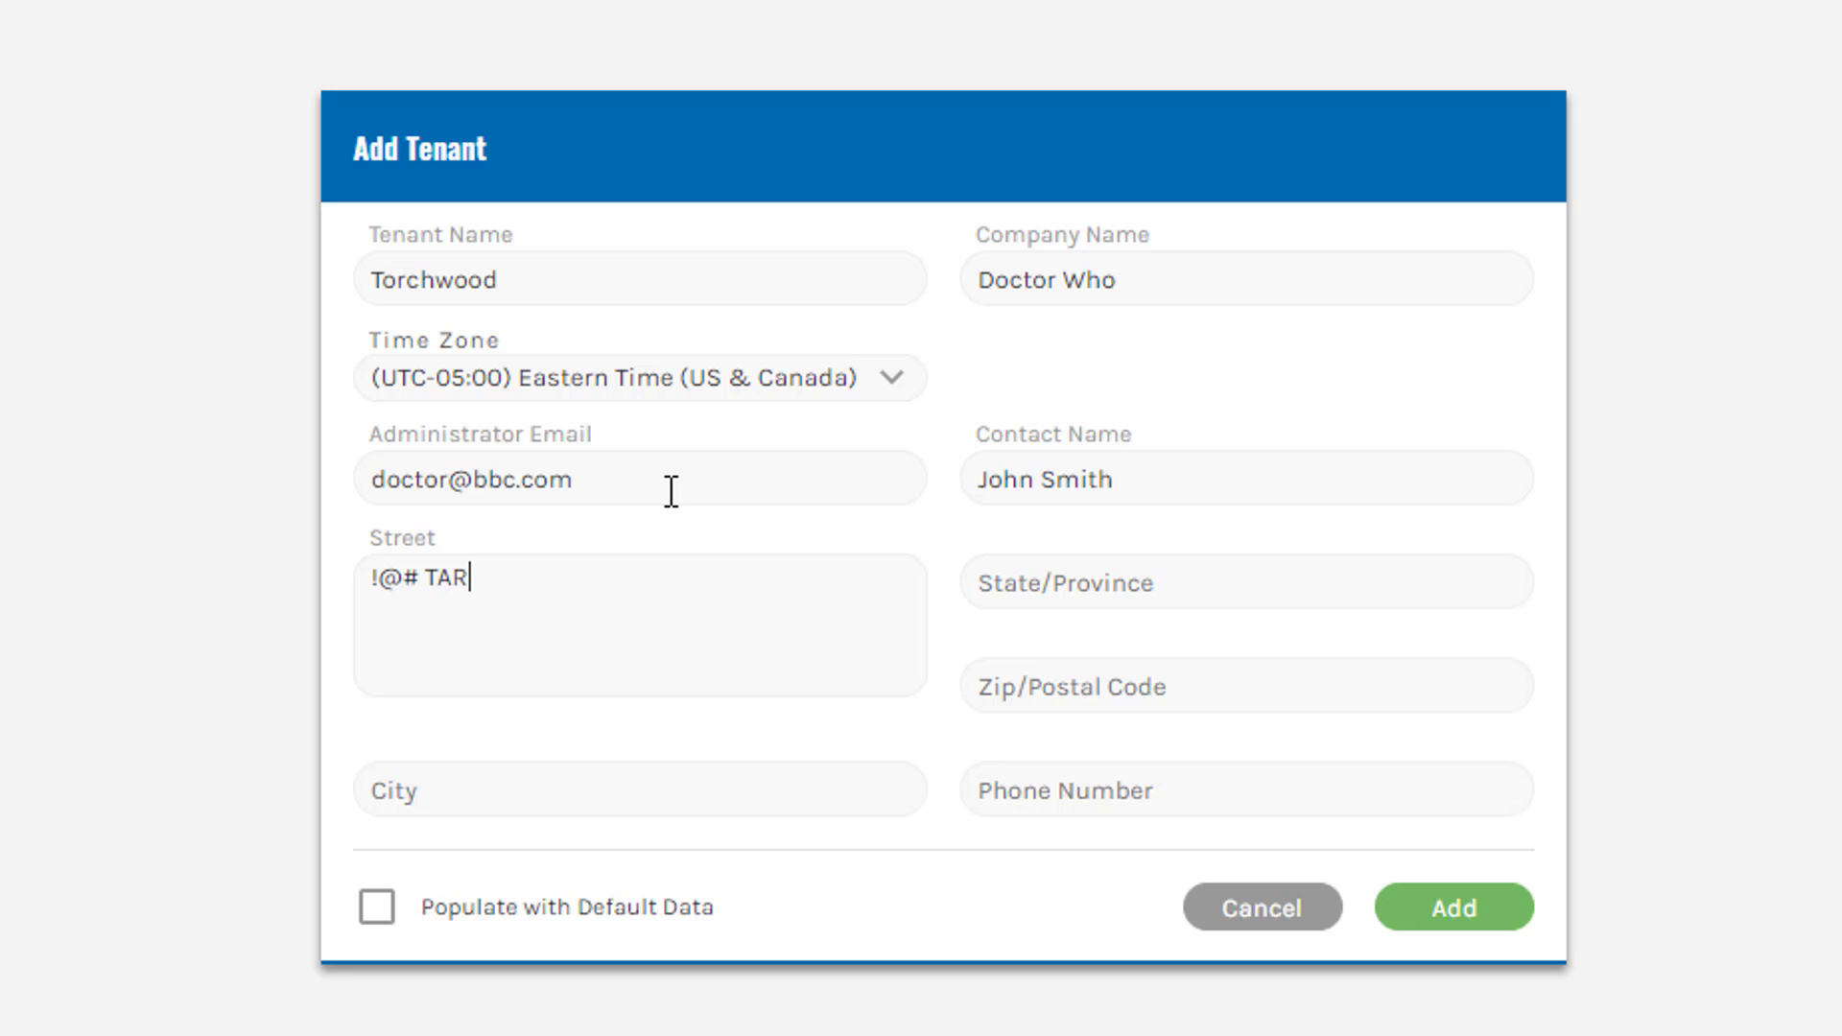
type("DIS Way")
key("Tab")
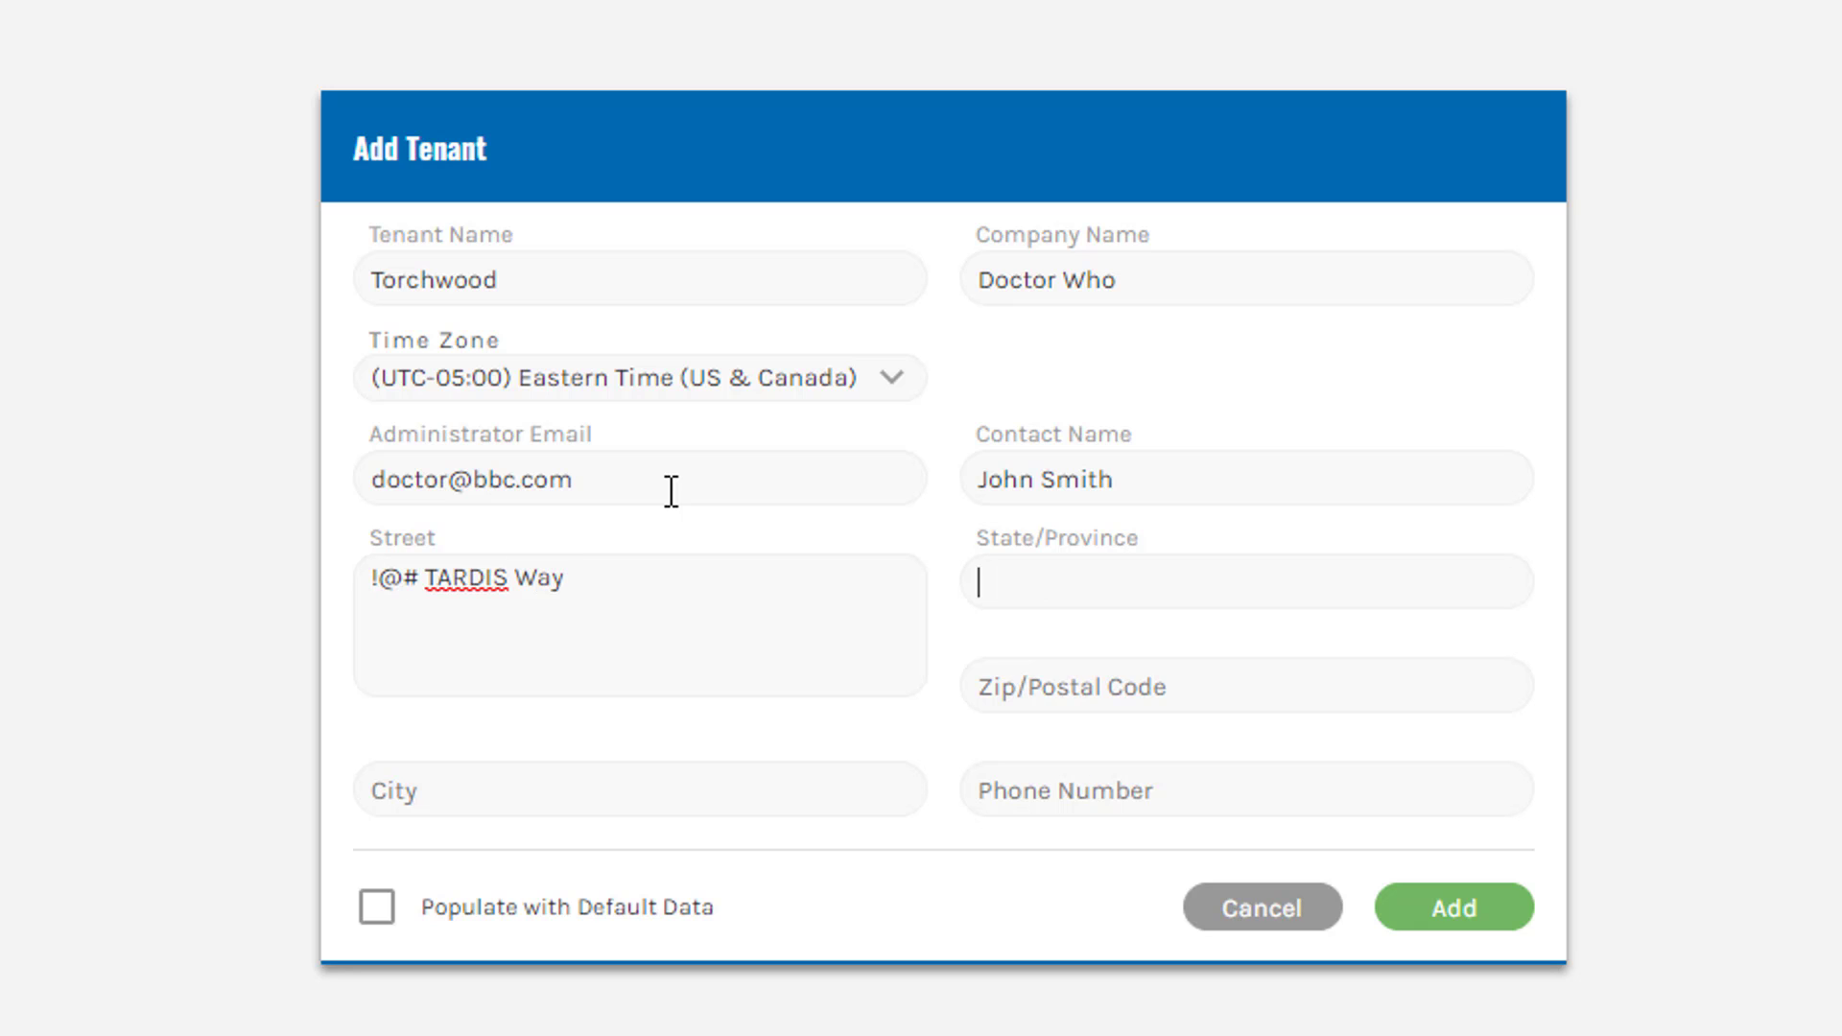
type("MI")
key("Tab")
type("48588")
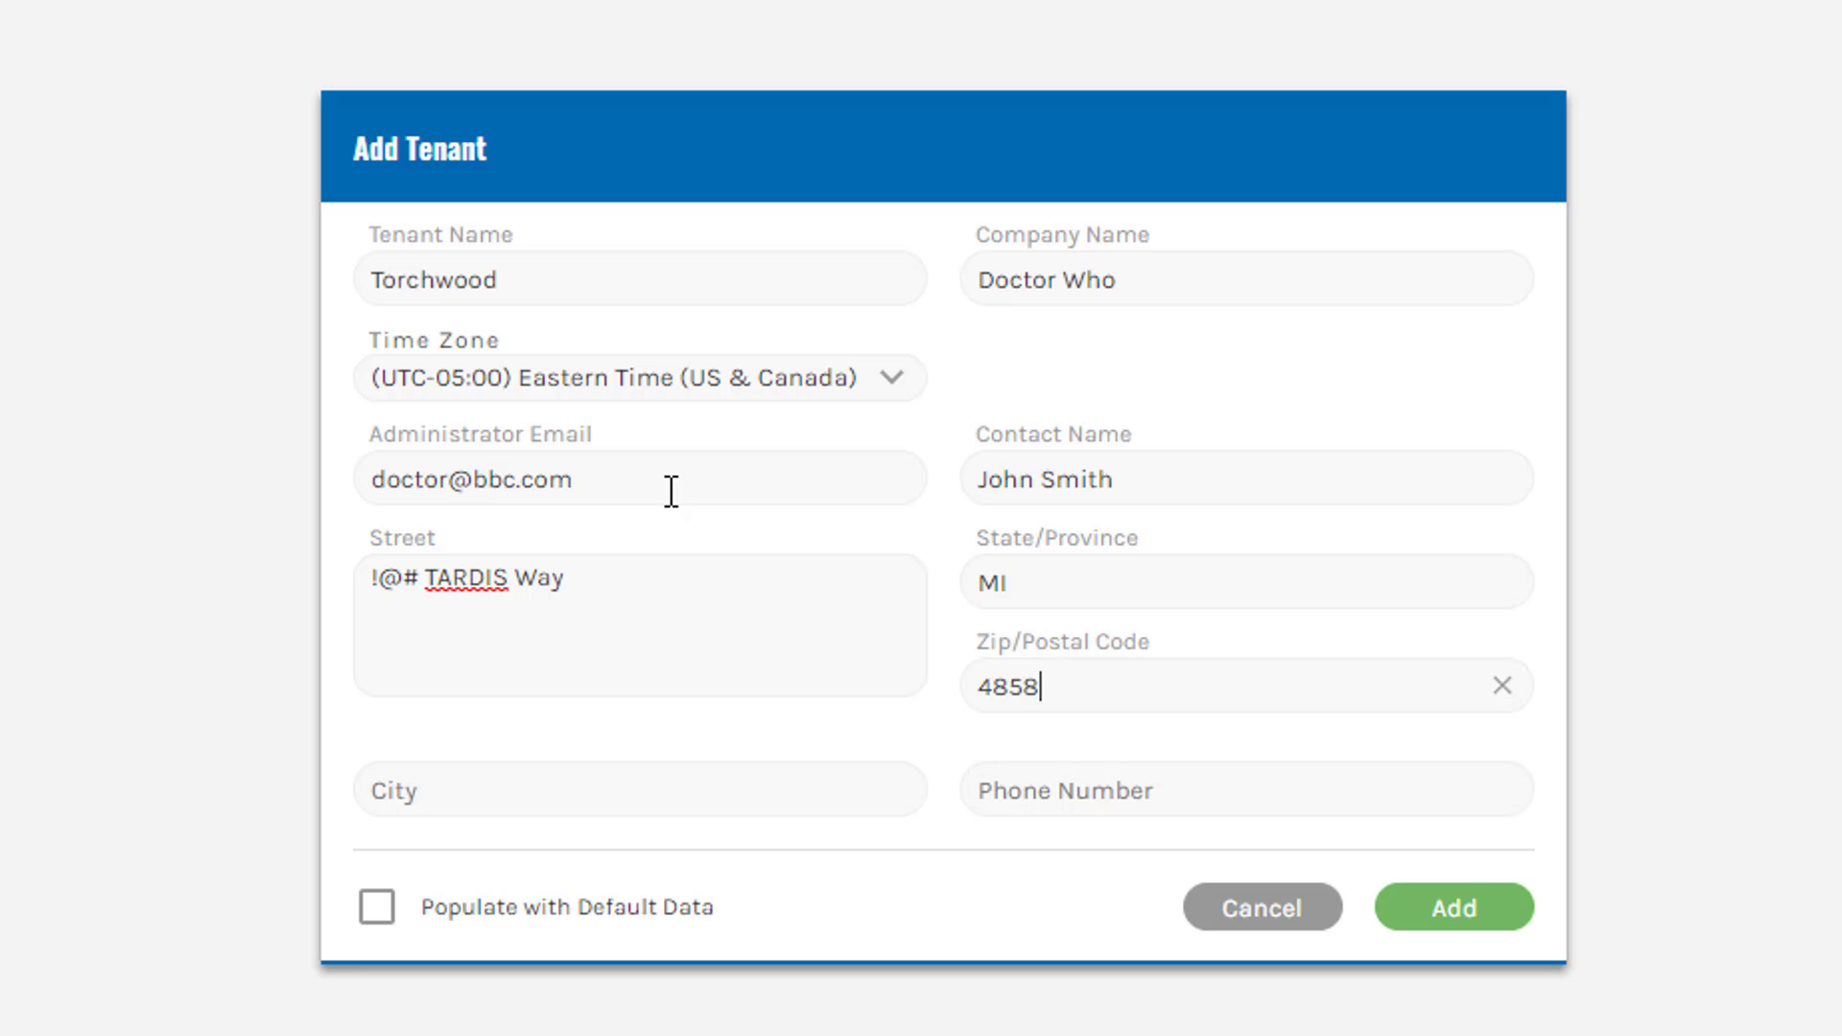
key("Tab")
type("S")
key("BackSpace")
type("London")
key("Tab")
type("485785765")
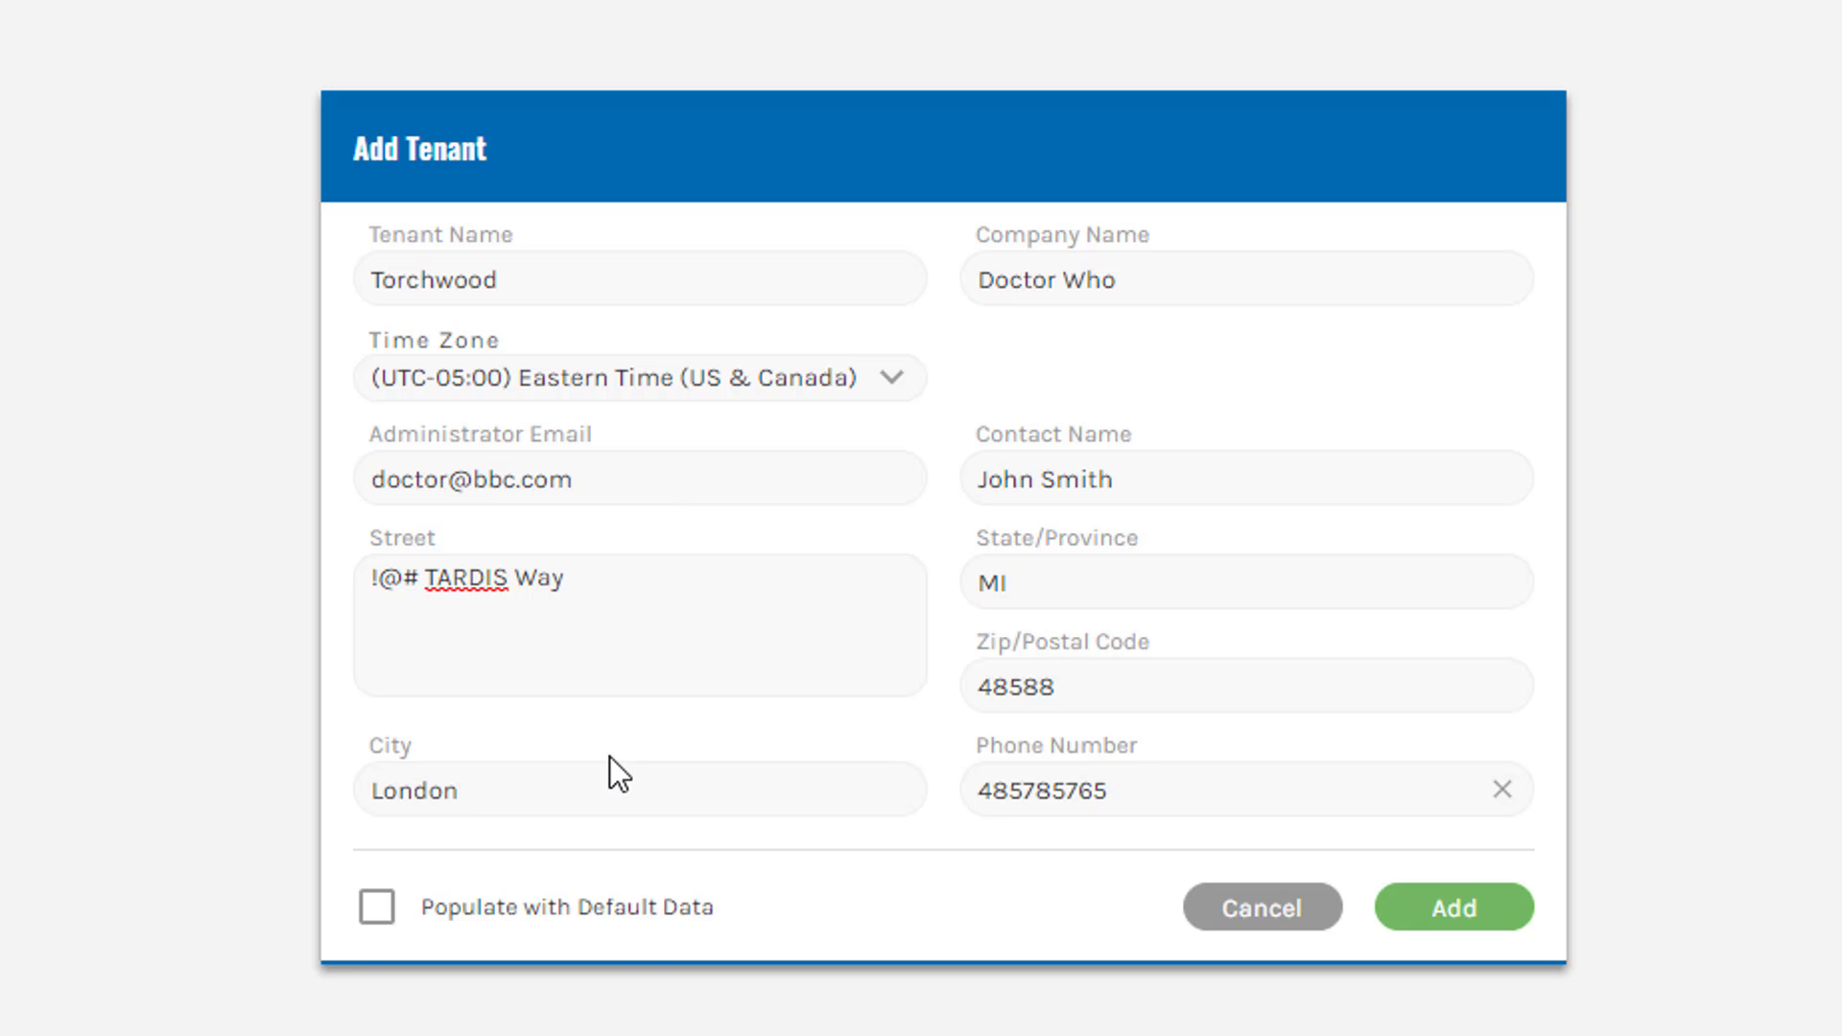
- Enable Populate with Default Data, correct the street's house number, and add the tenant
left_click(378, 905)
left_click(423, 587)
key("BackSpace")
key("BackSpace")
key("BackSpace")
type("123")
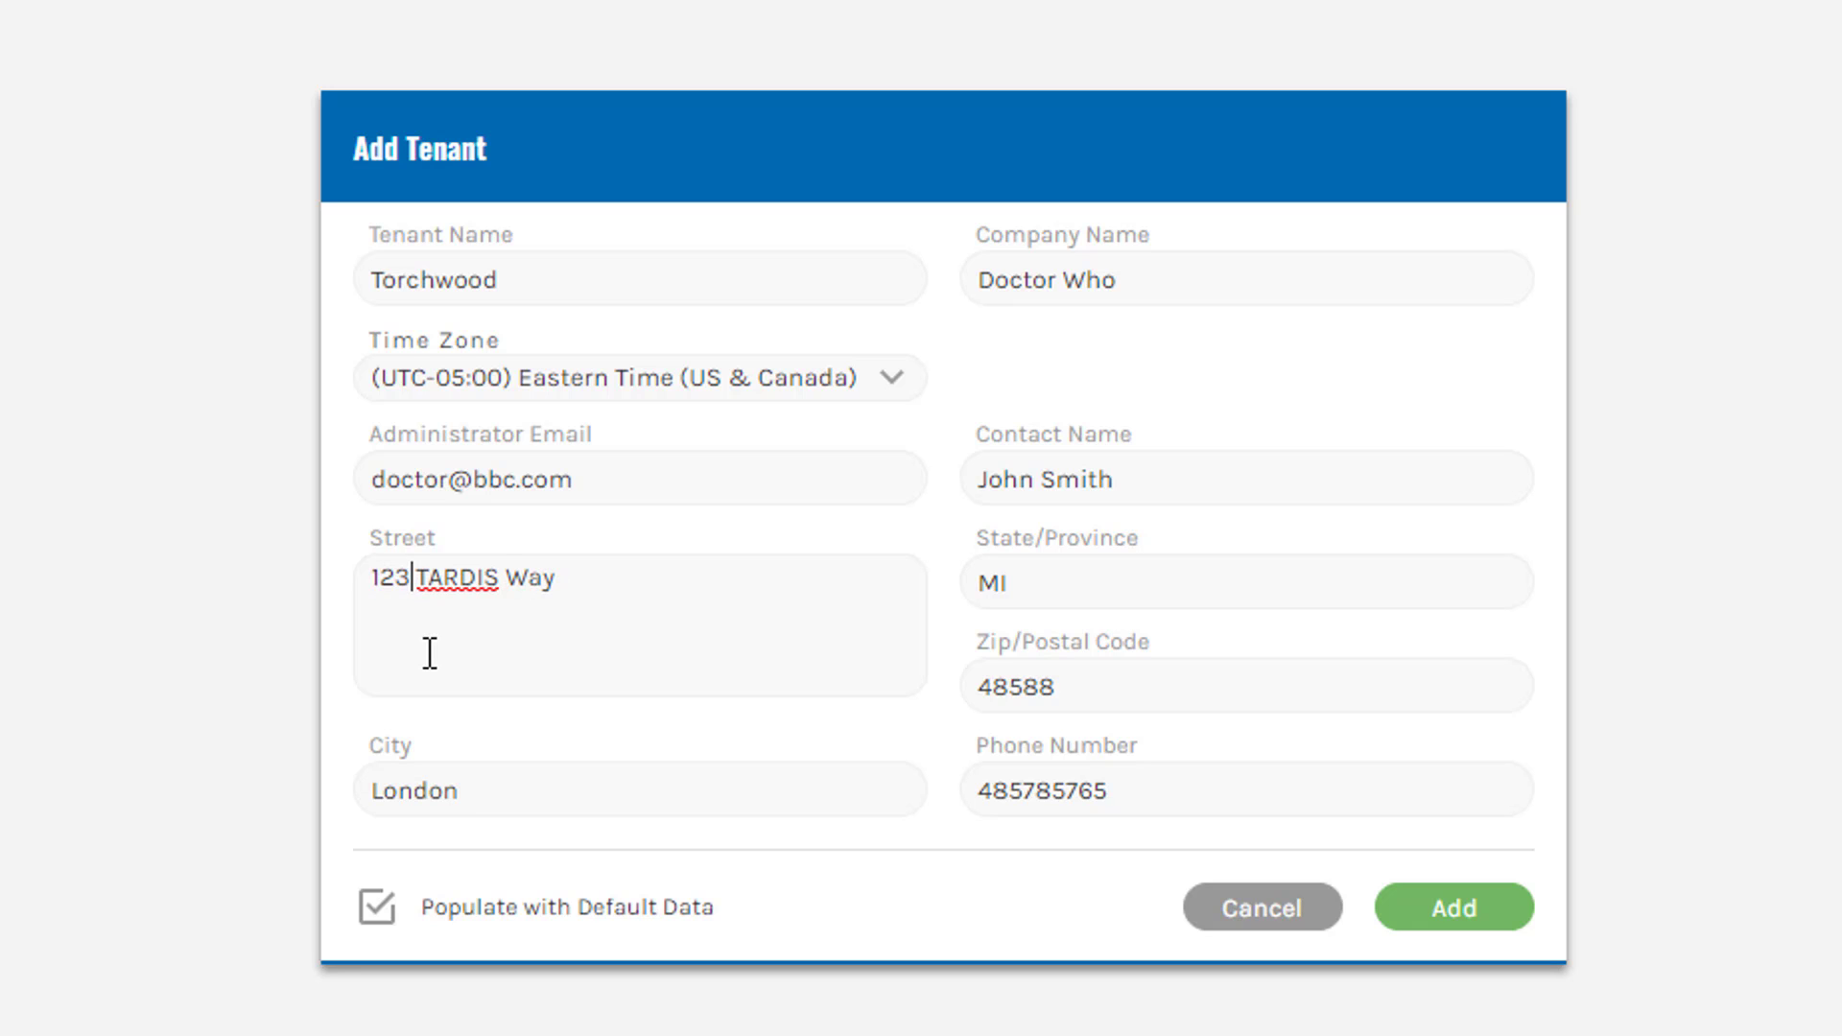
left_click(1459, 910)
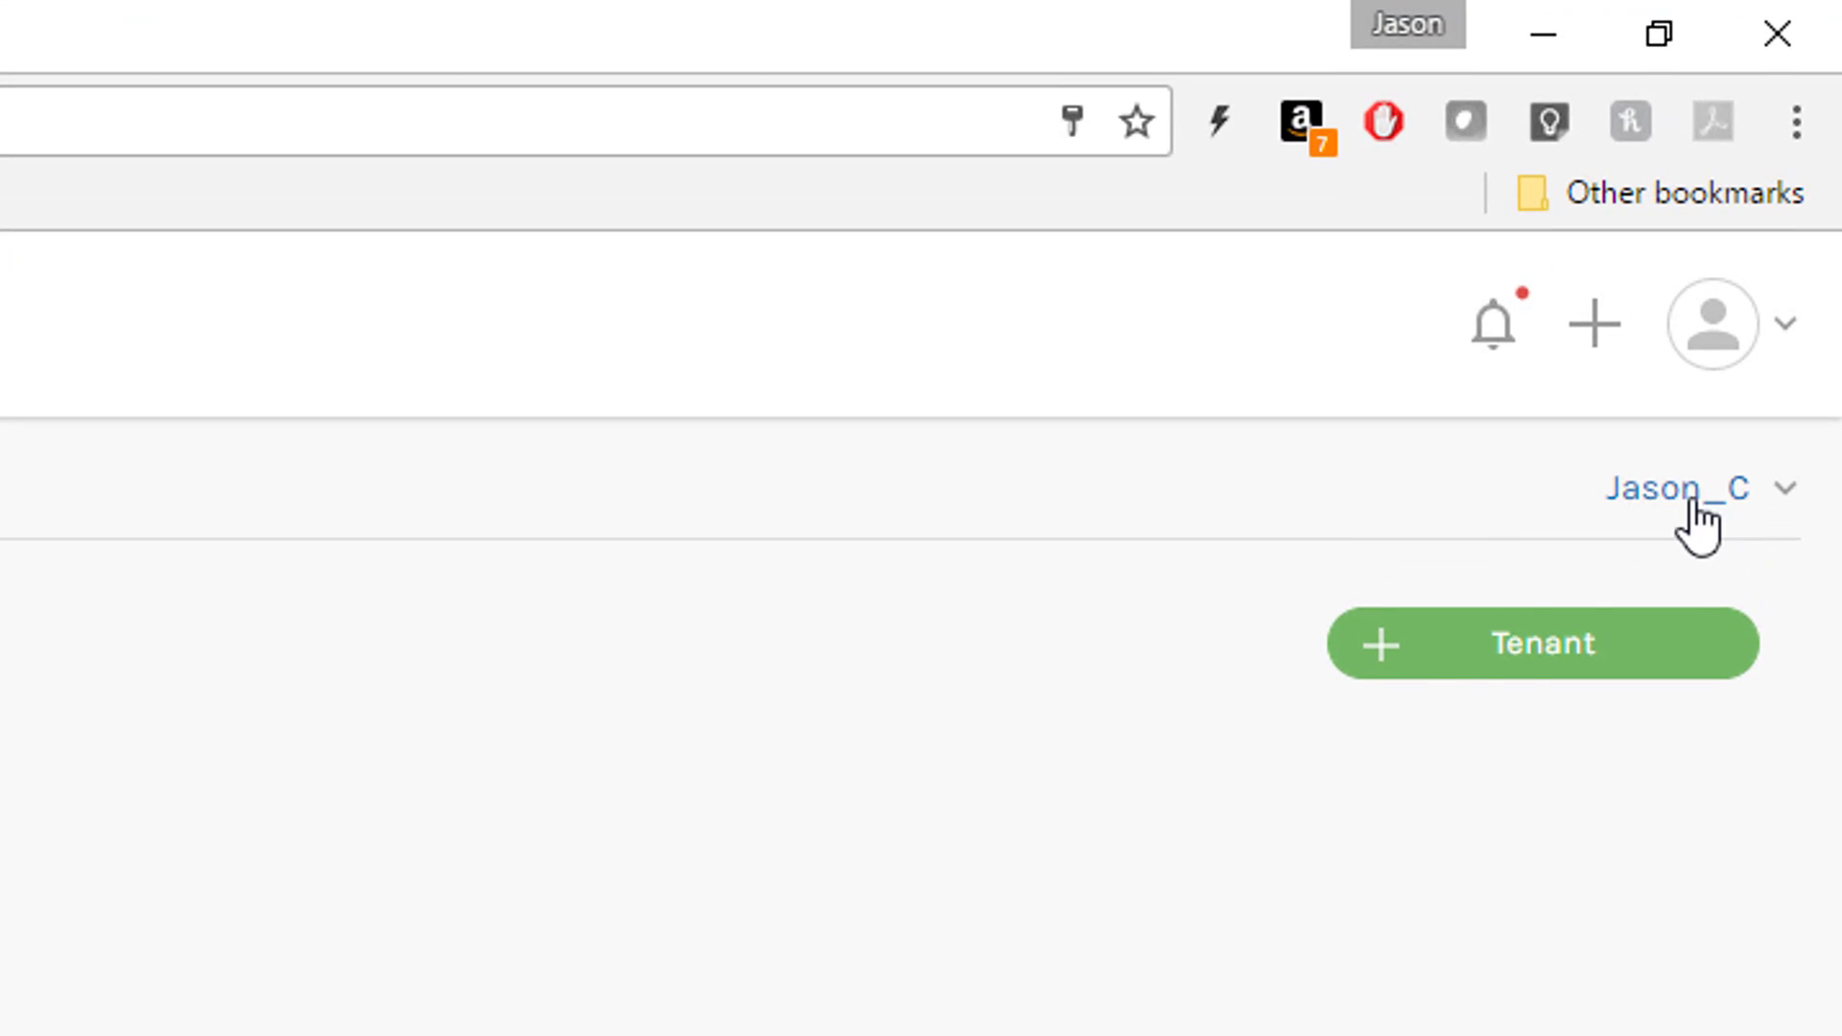
- Select Torchwood from the tenant dropdown at the top right
left_click(1694, 501)
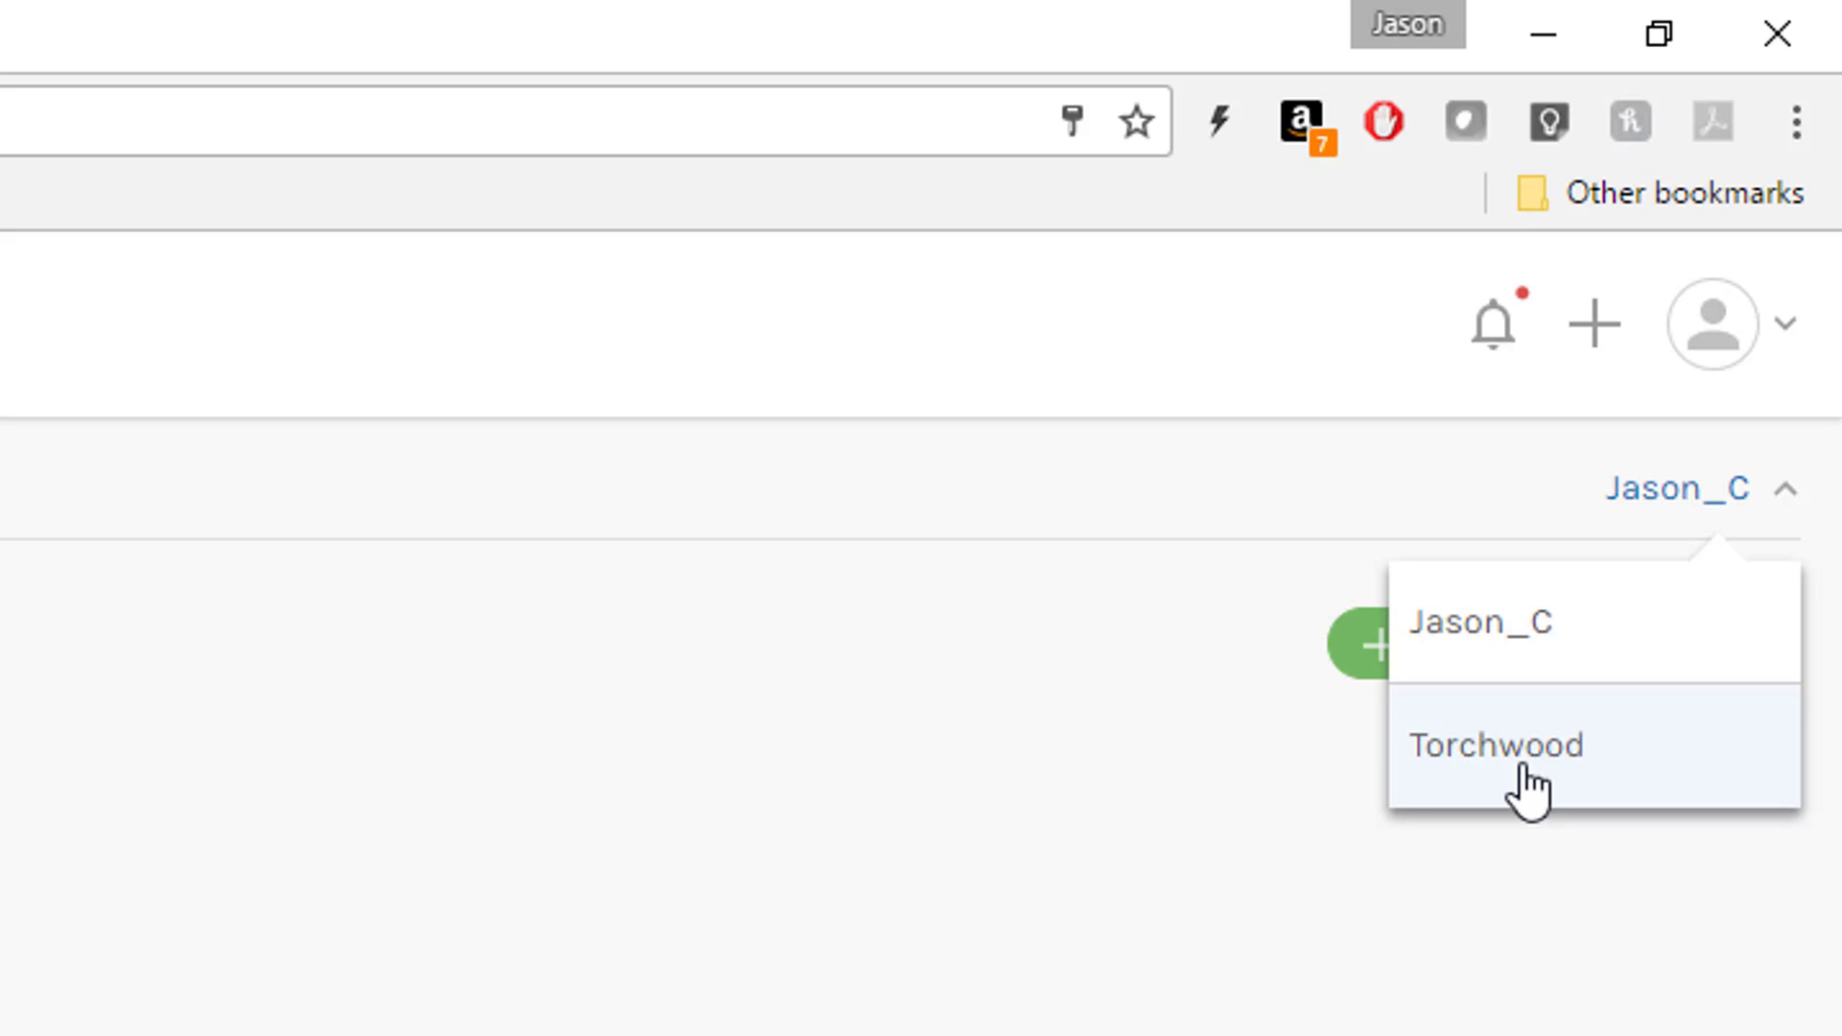
left_click(1505, 645)
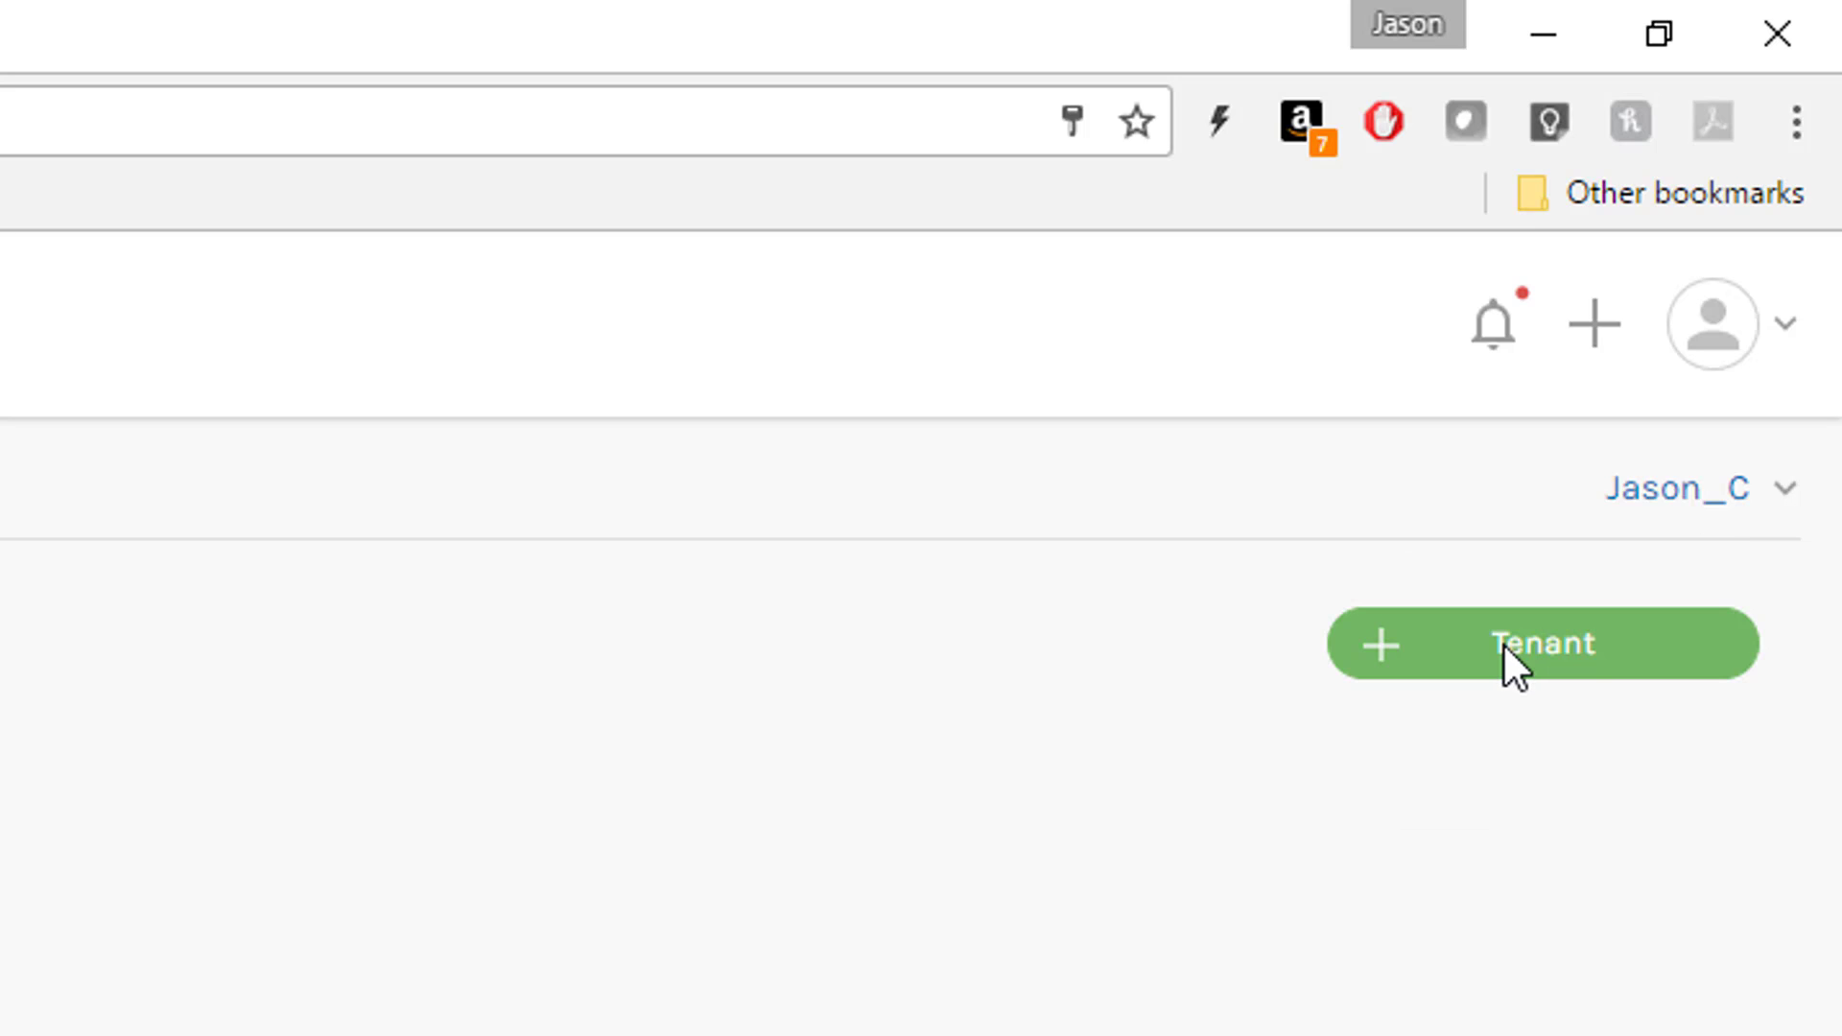
left_click(1684, 518)
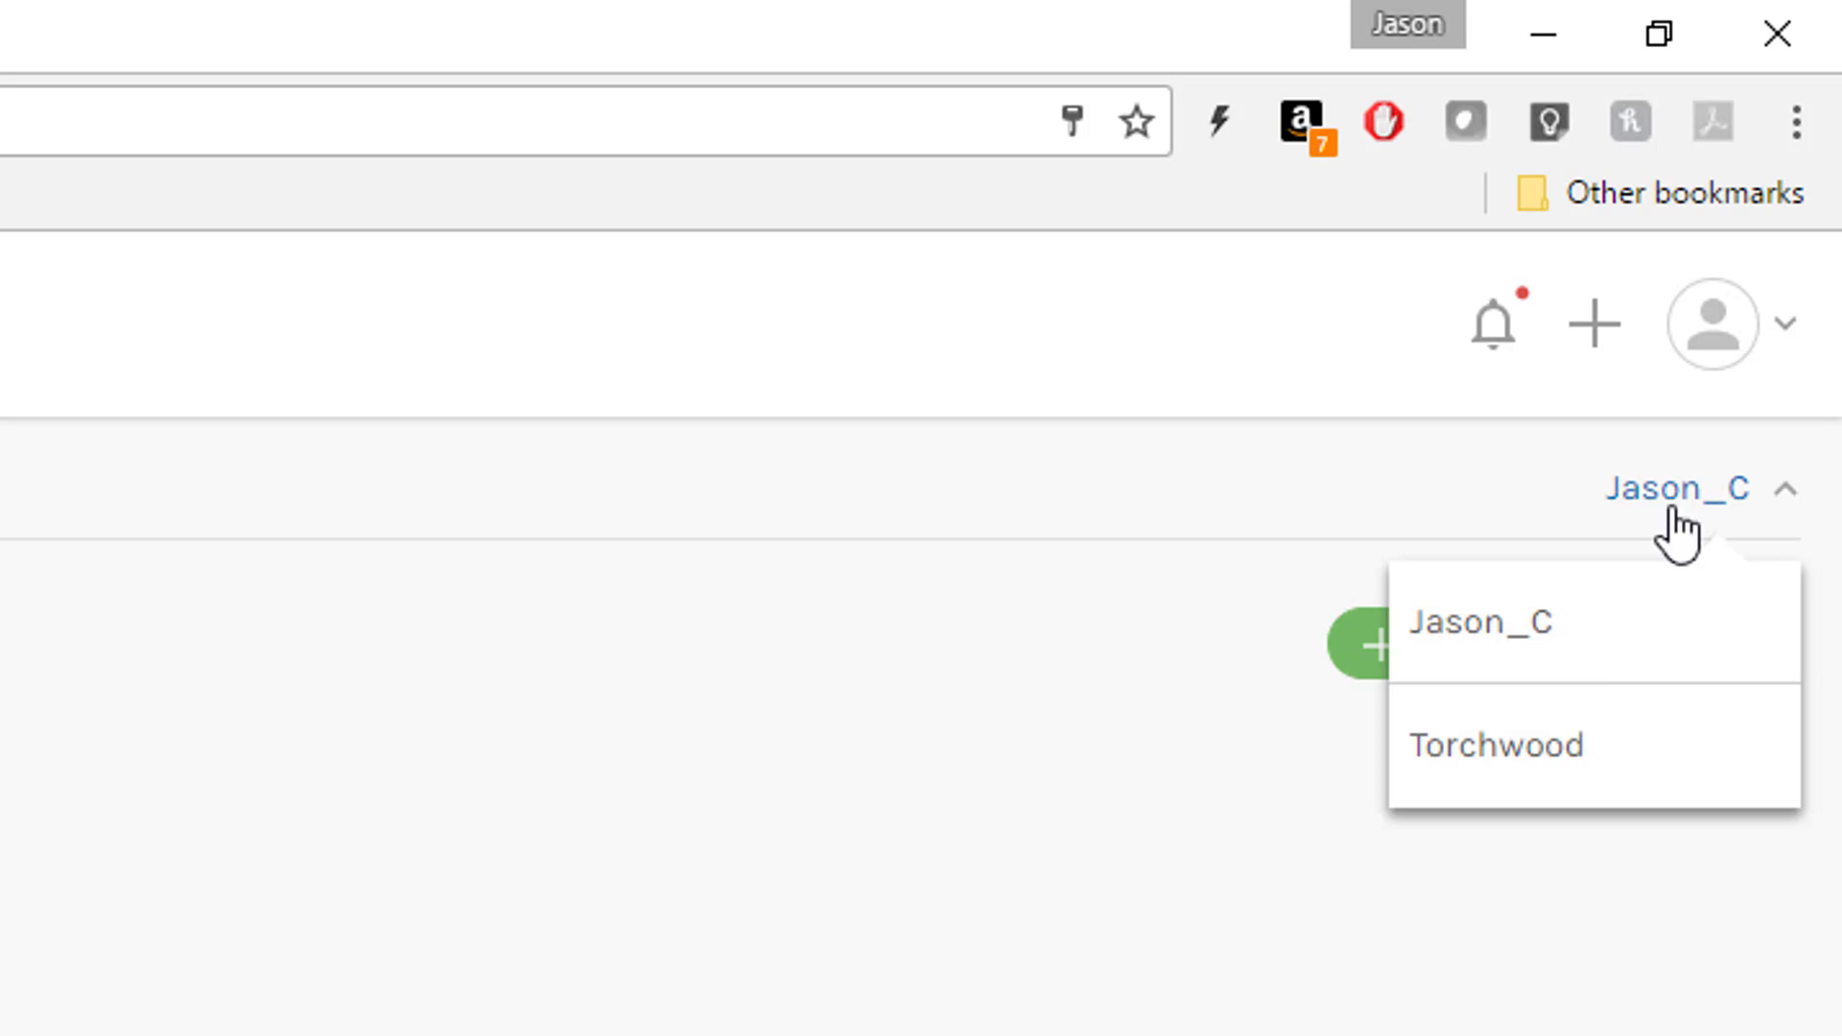
left_click(1577, 767)
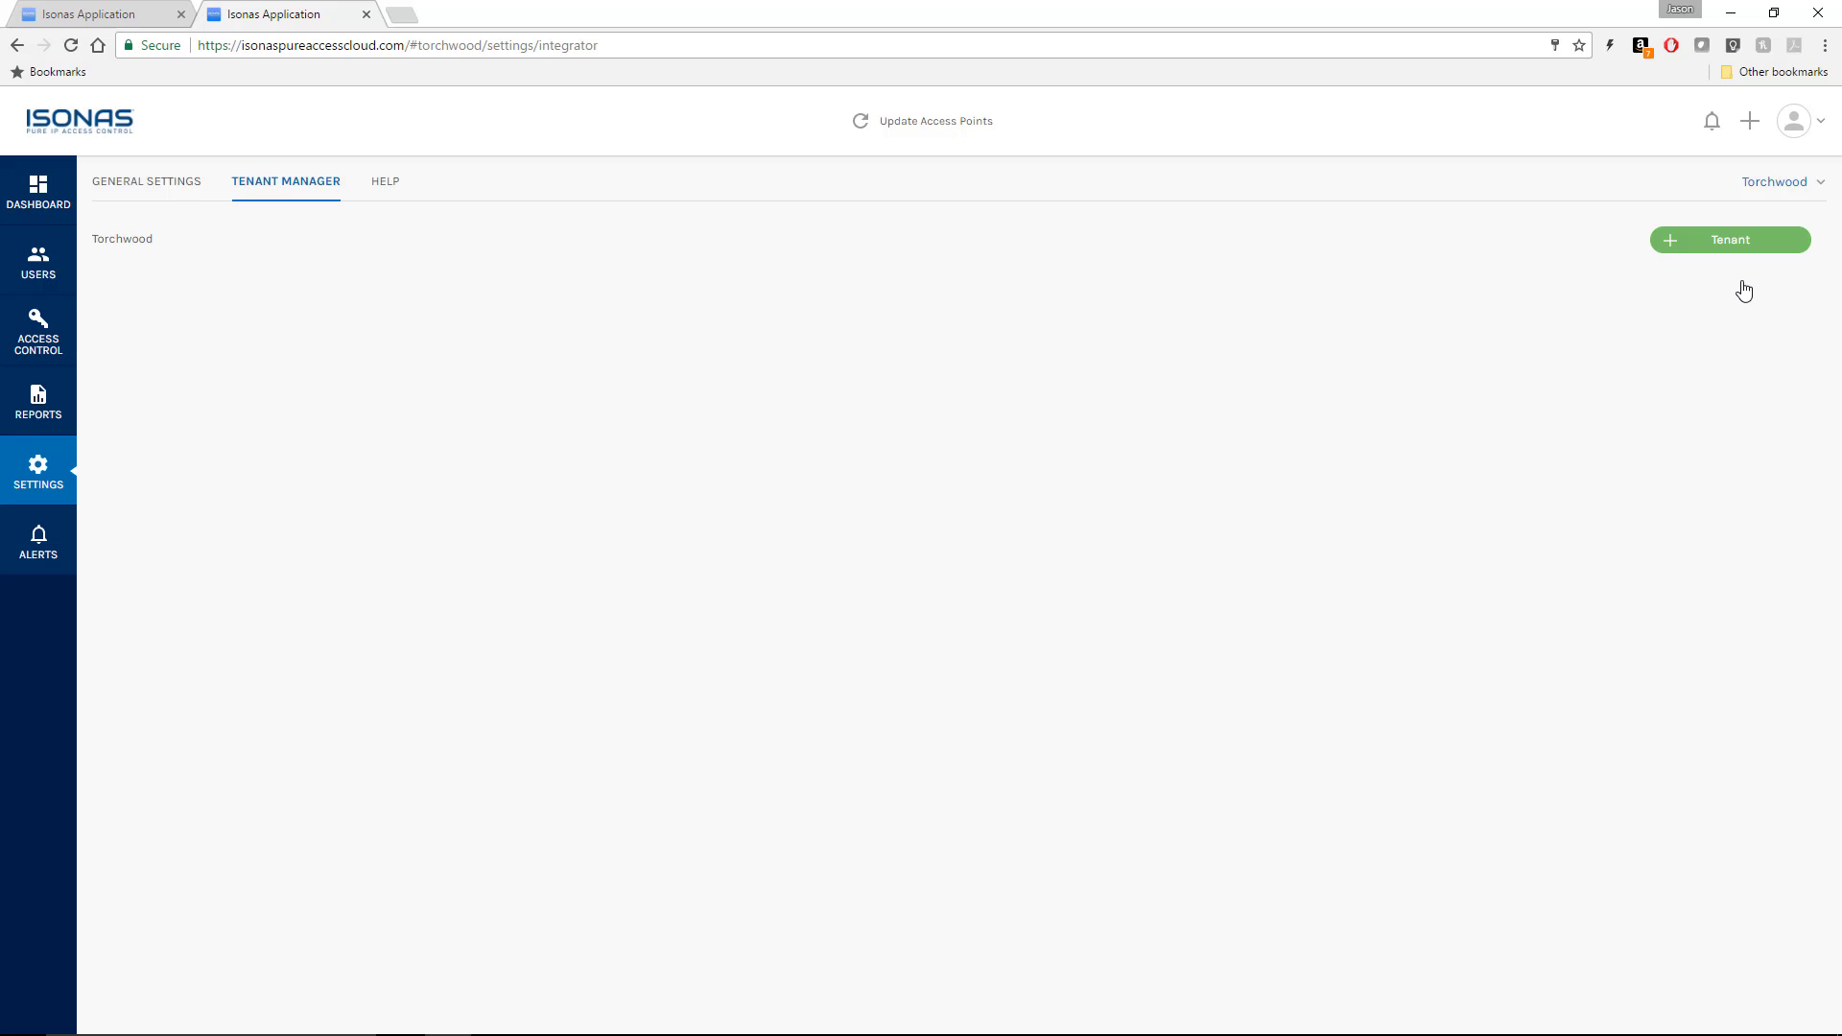
- On the TrainingModule tab, go to Access Control > Access Points and add a new access point
left_click(67, 15)
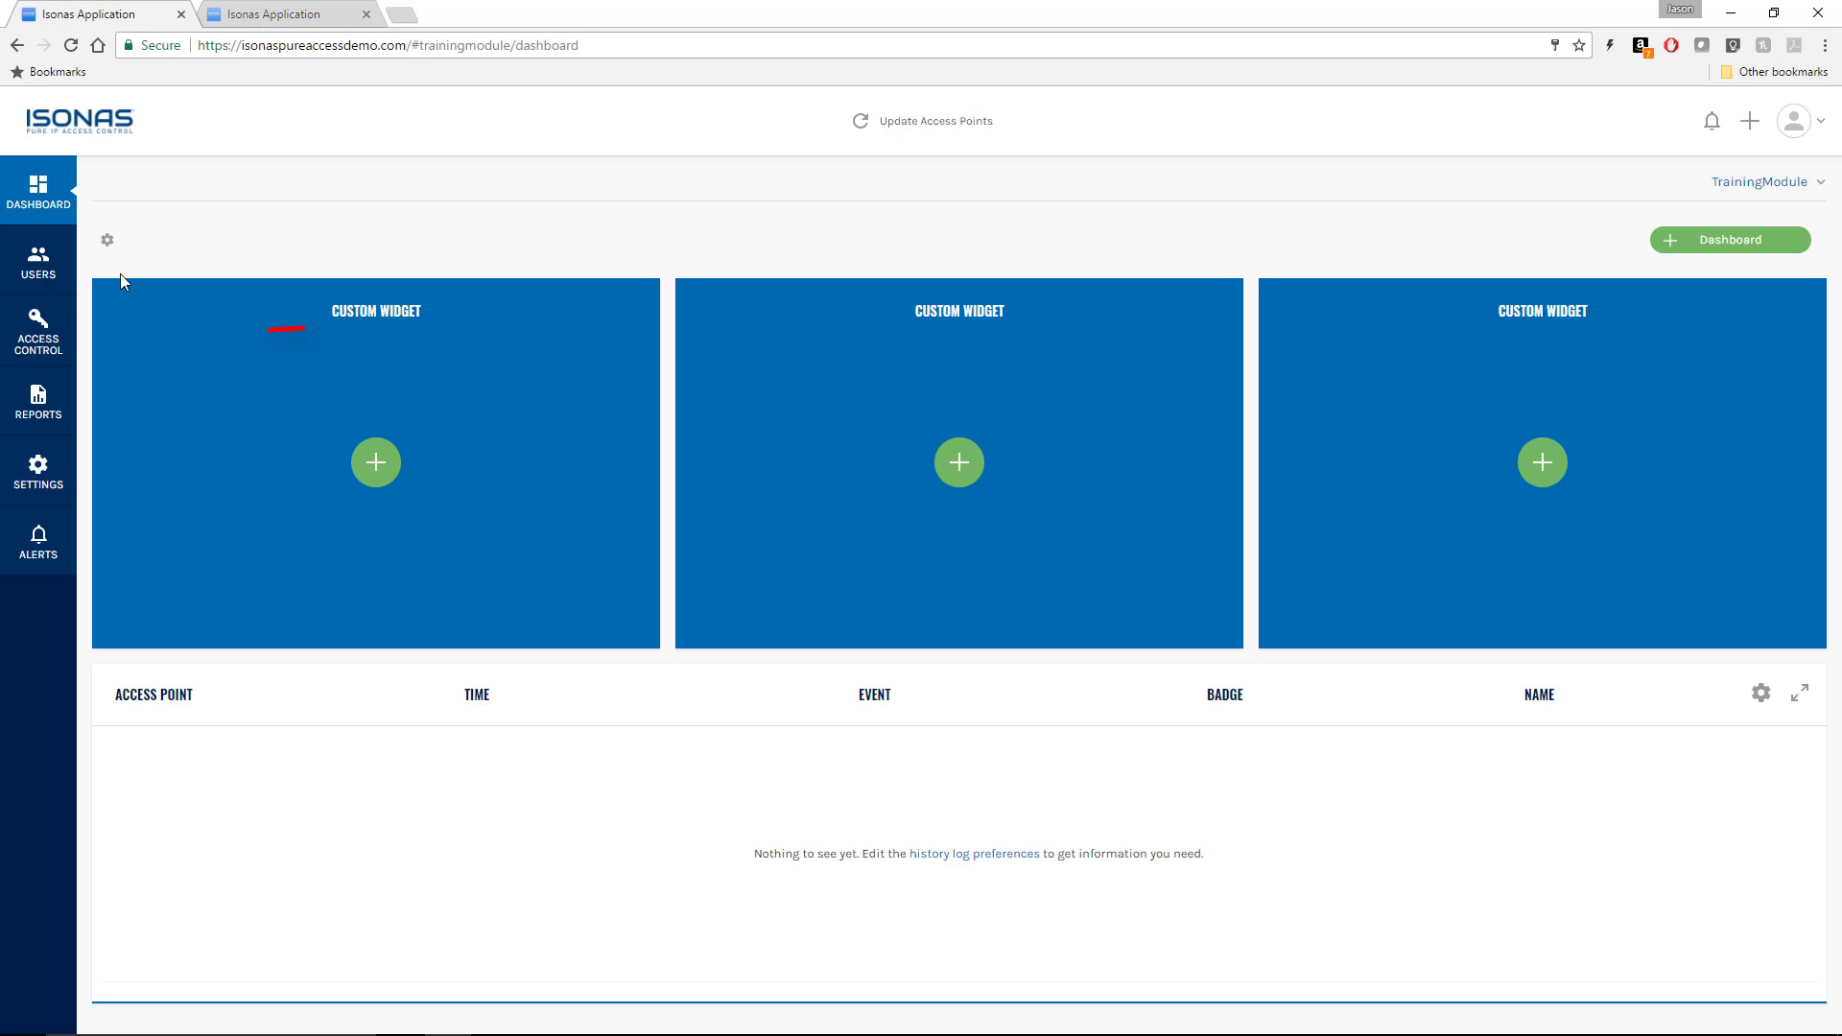
left_click(39, 338)
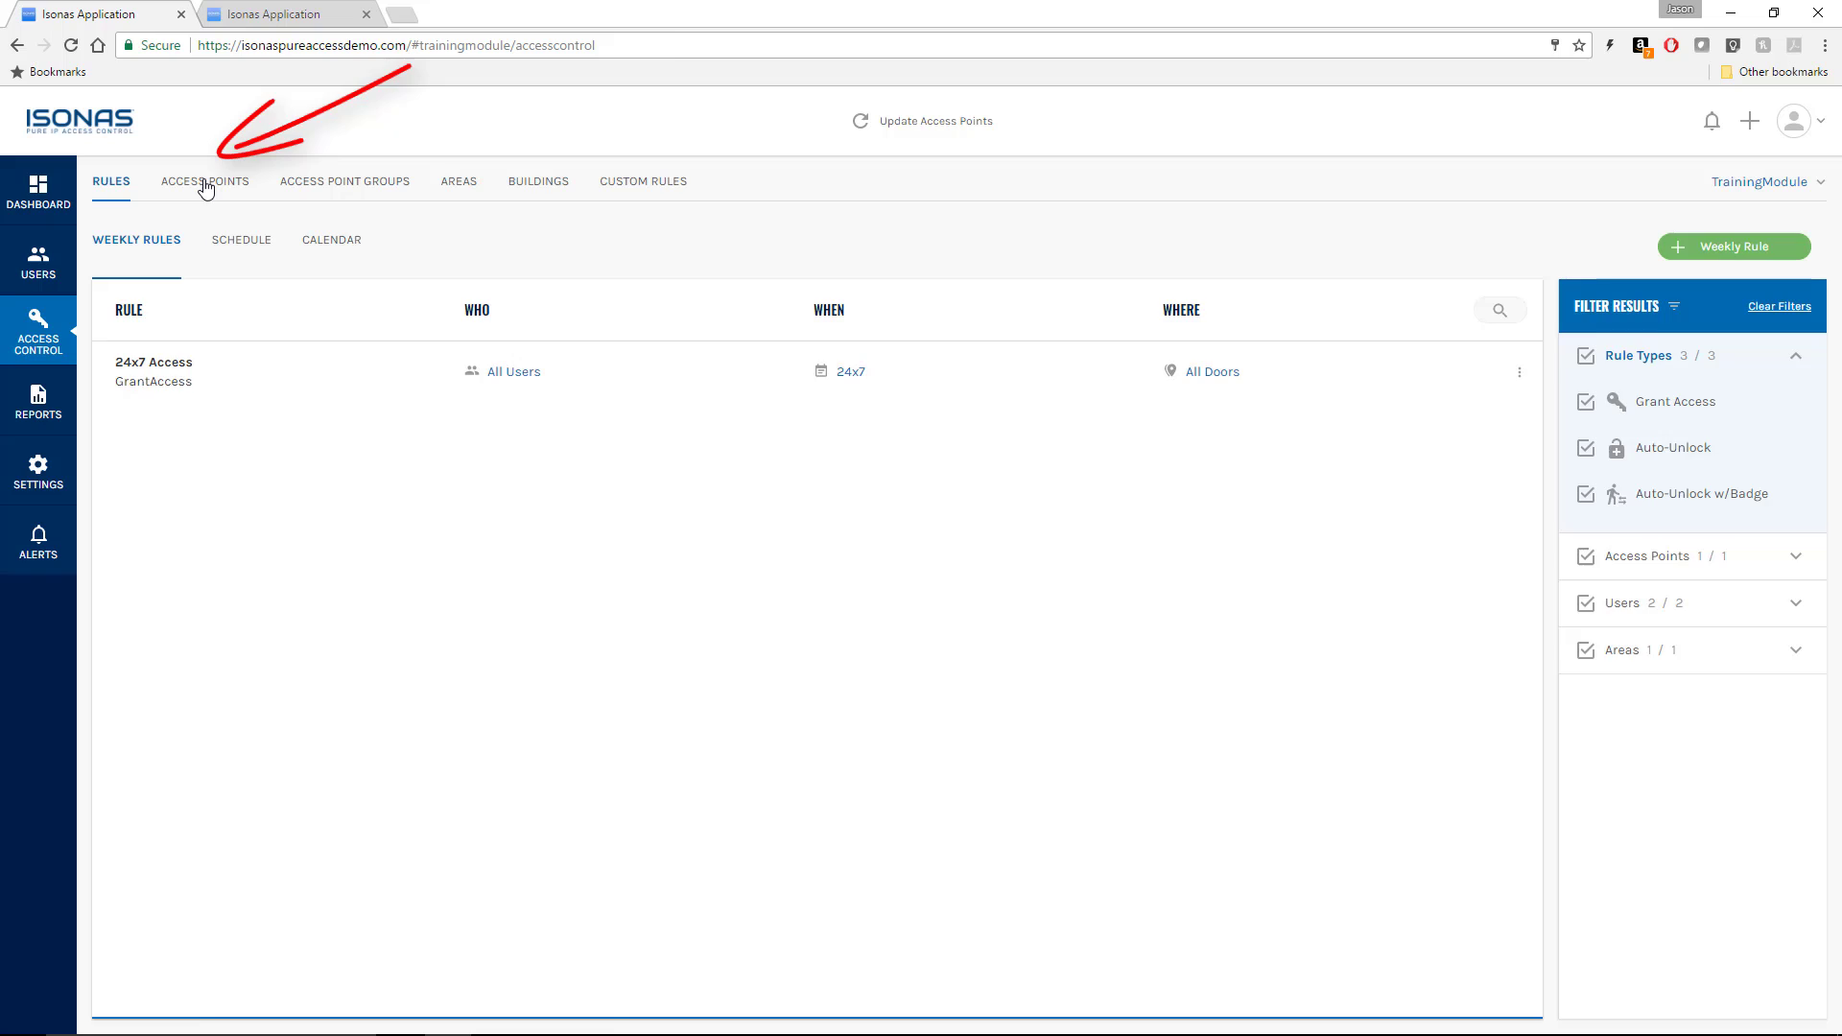
left_click(204, 184)
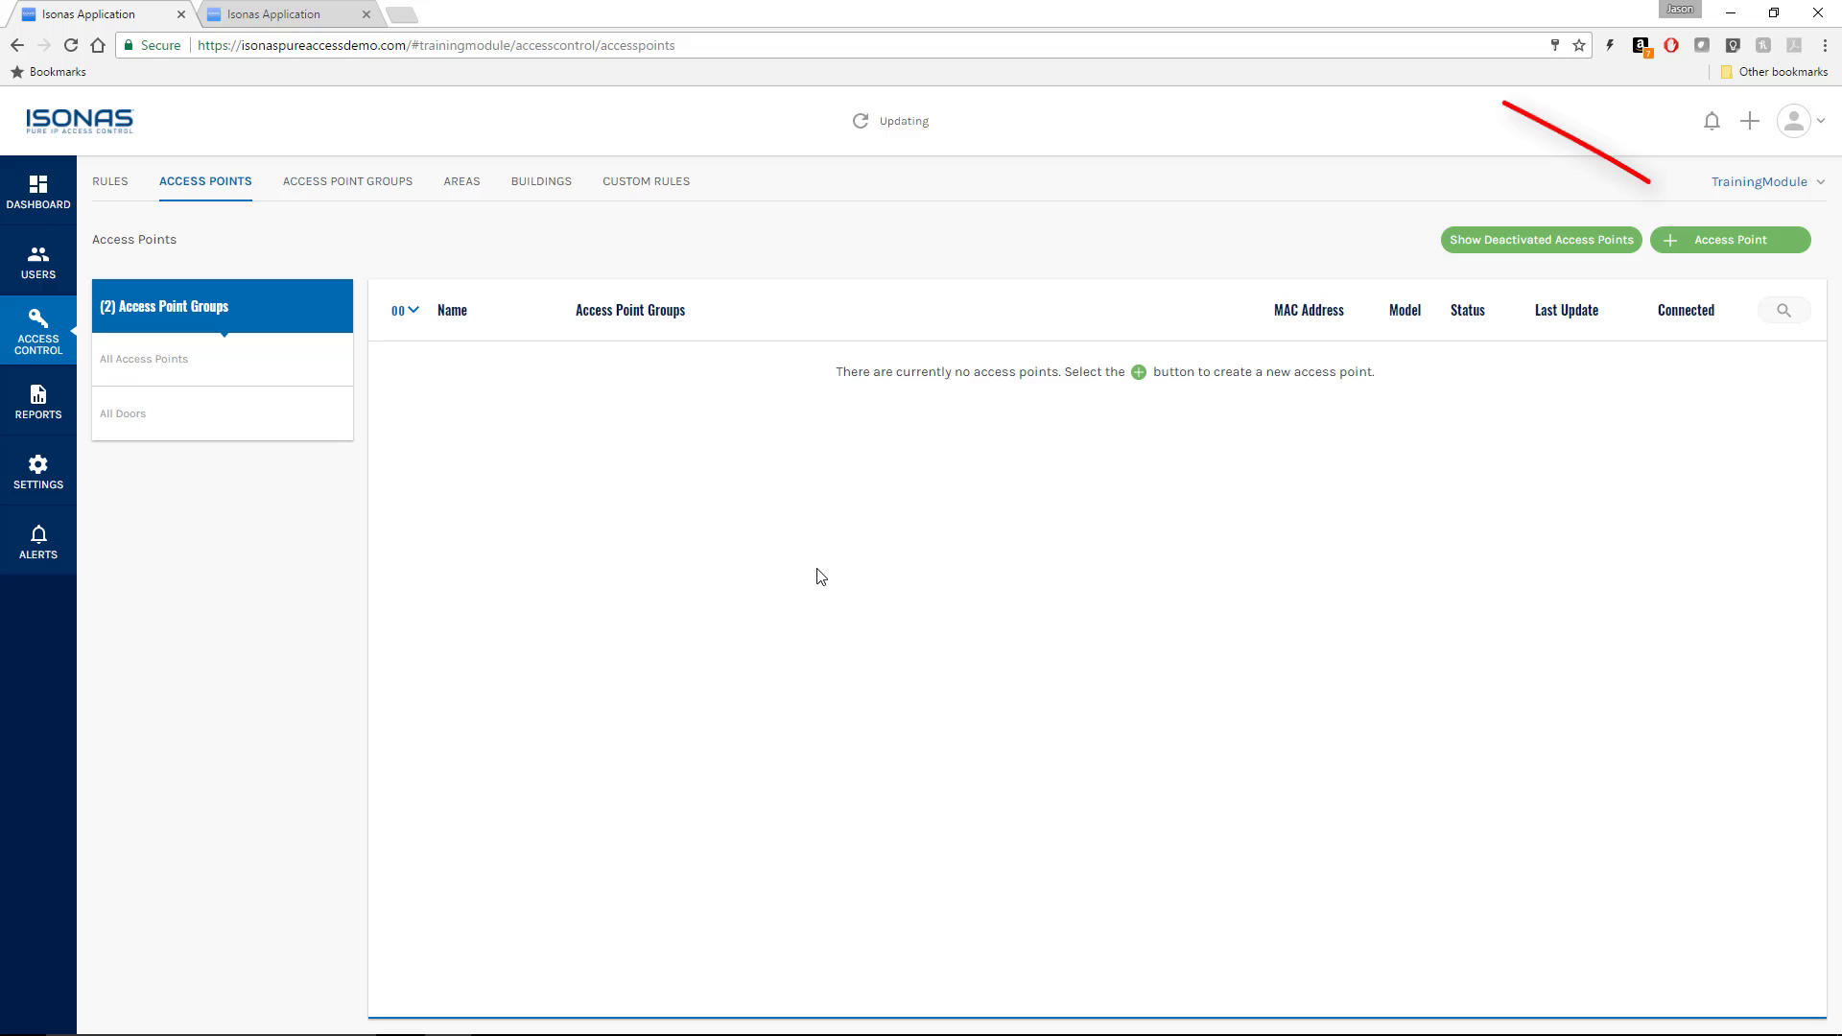
left_click(1744, 248)
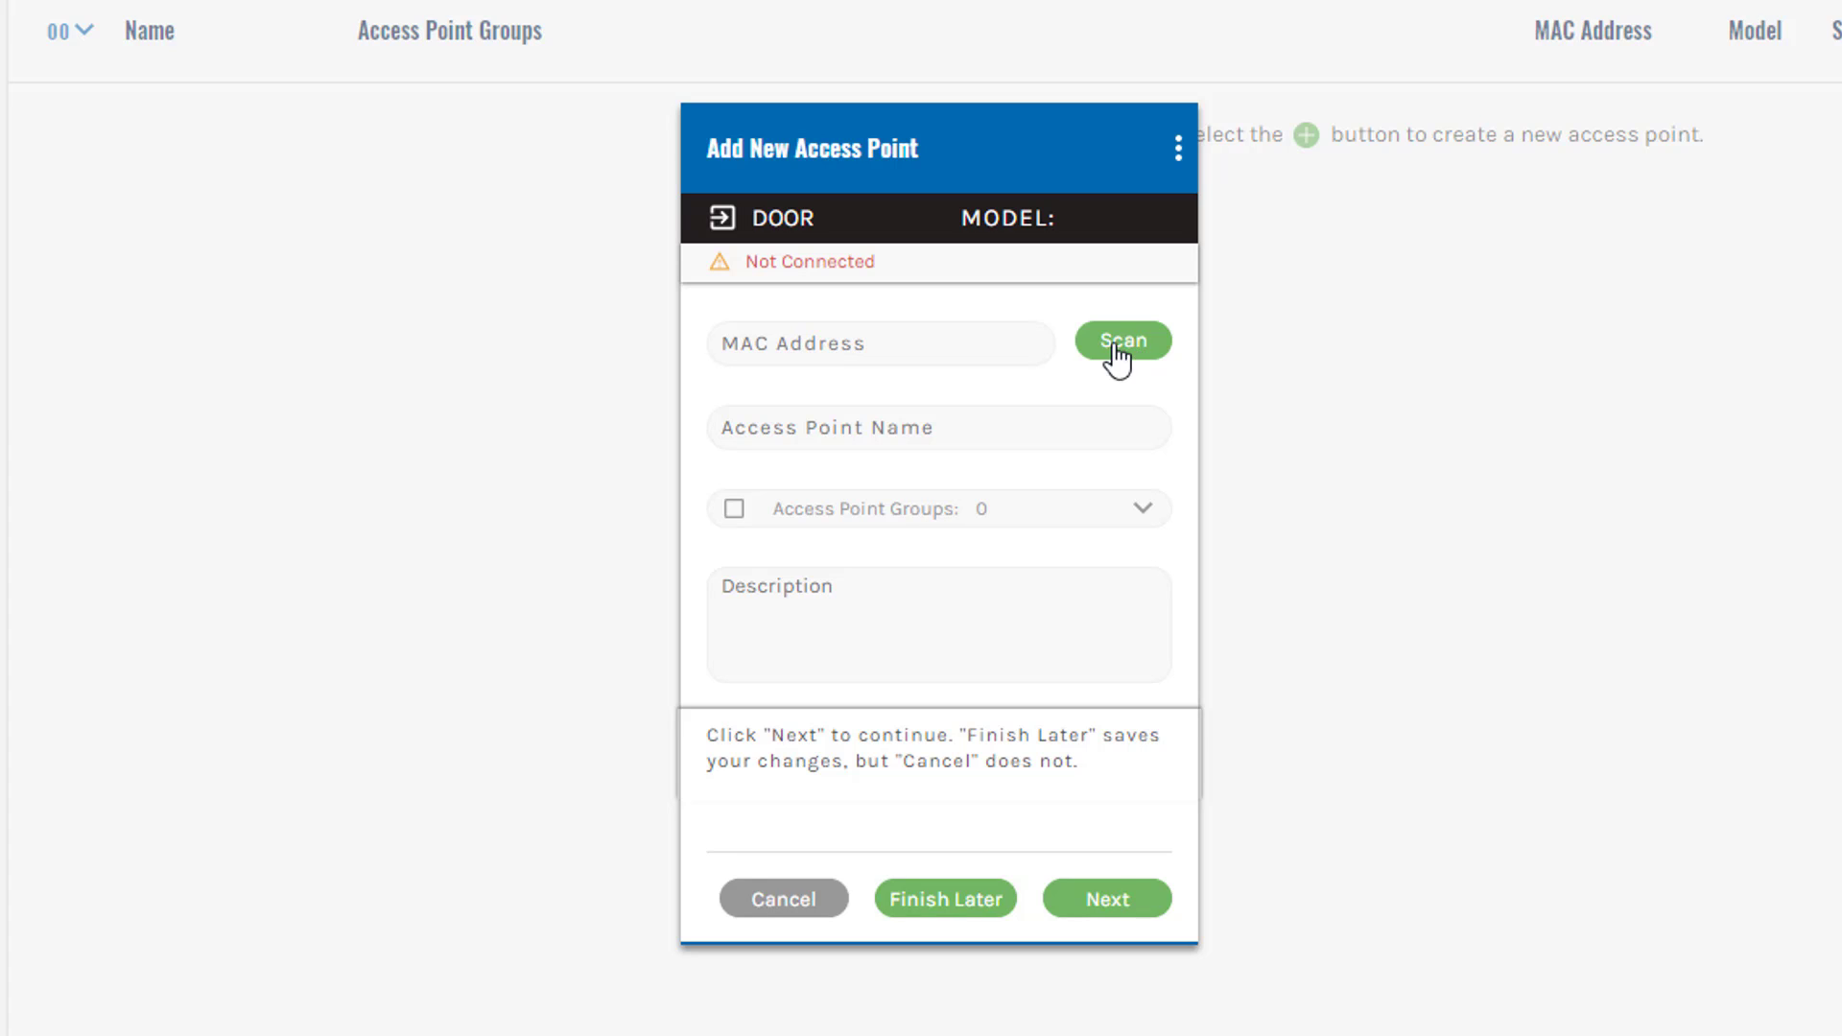
- Enter MAC address 00-18-C8-40-02-65 so the unit is identified as an RC-04
left_click(896, 355)
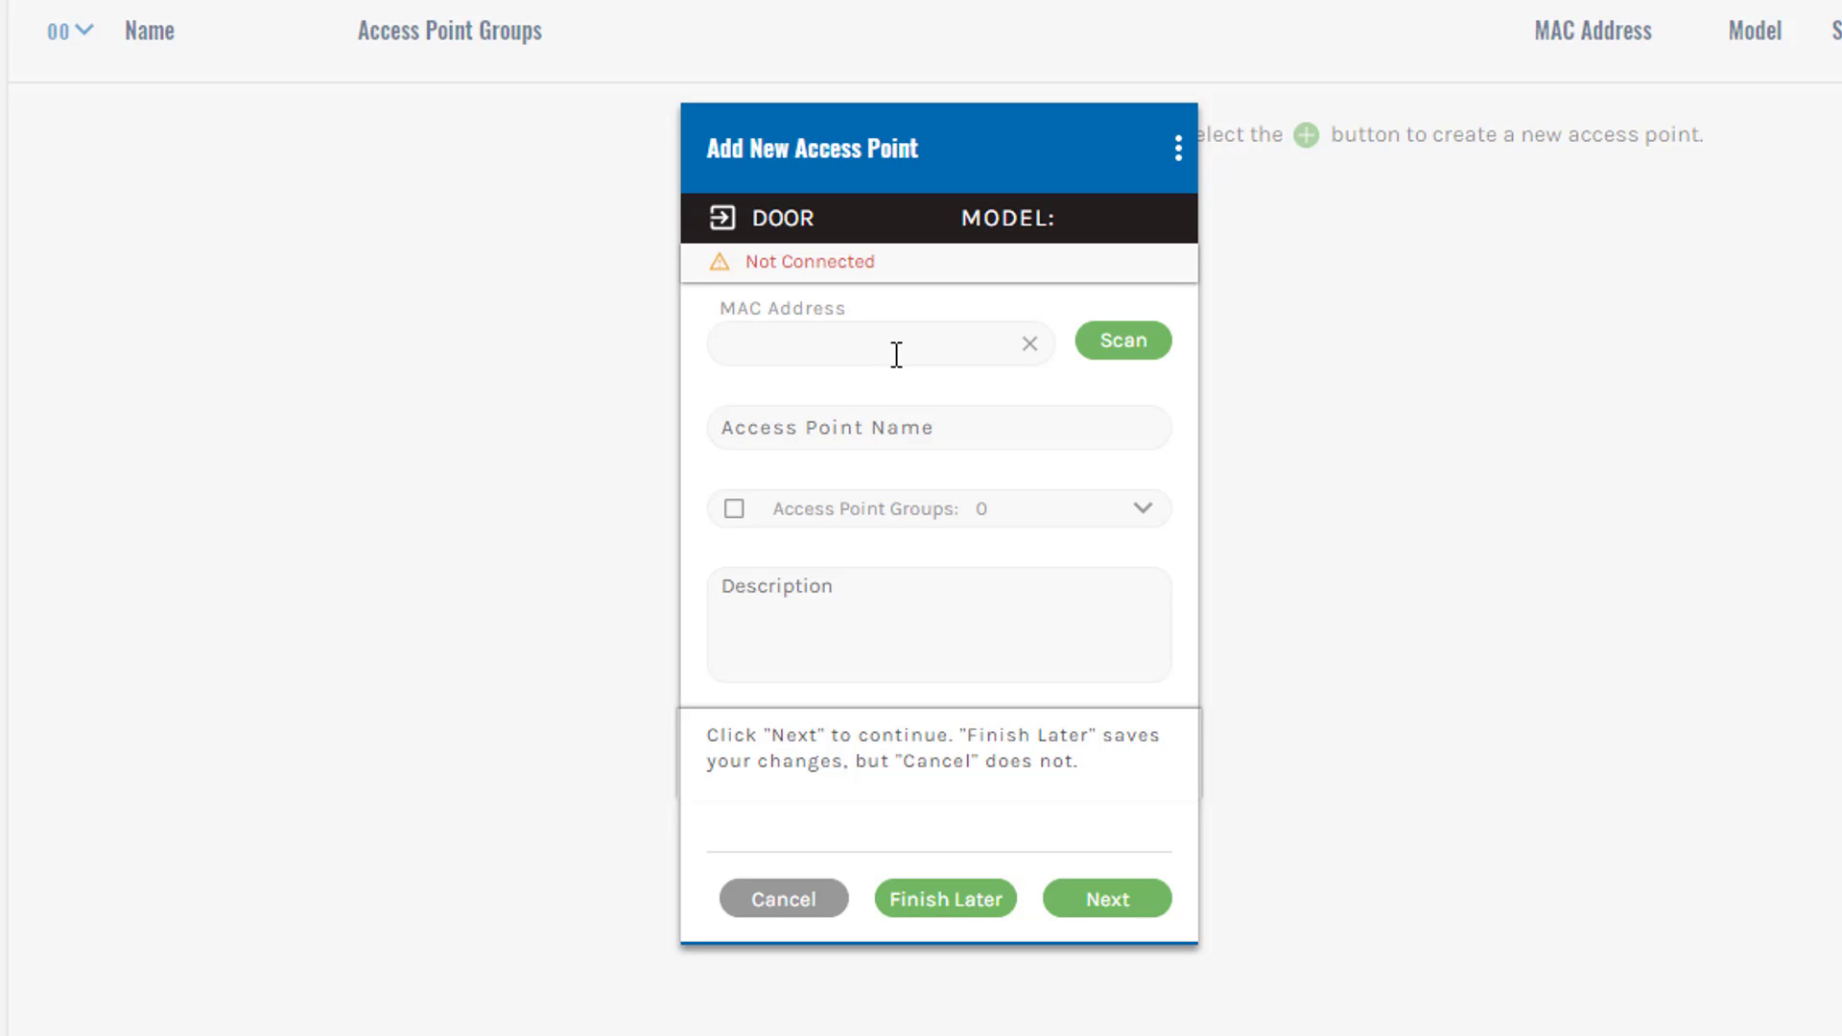
type("00-18-C8-40")
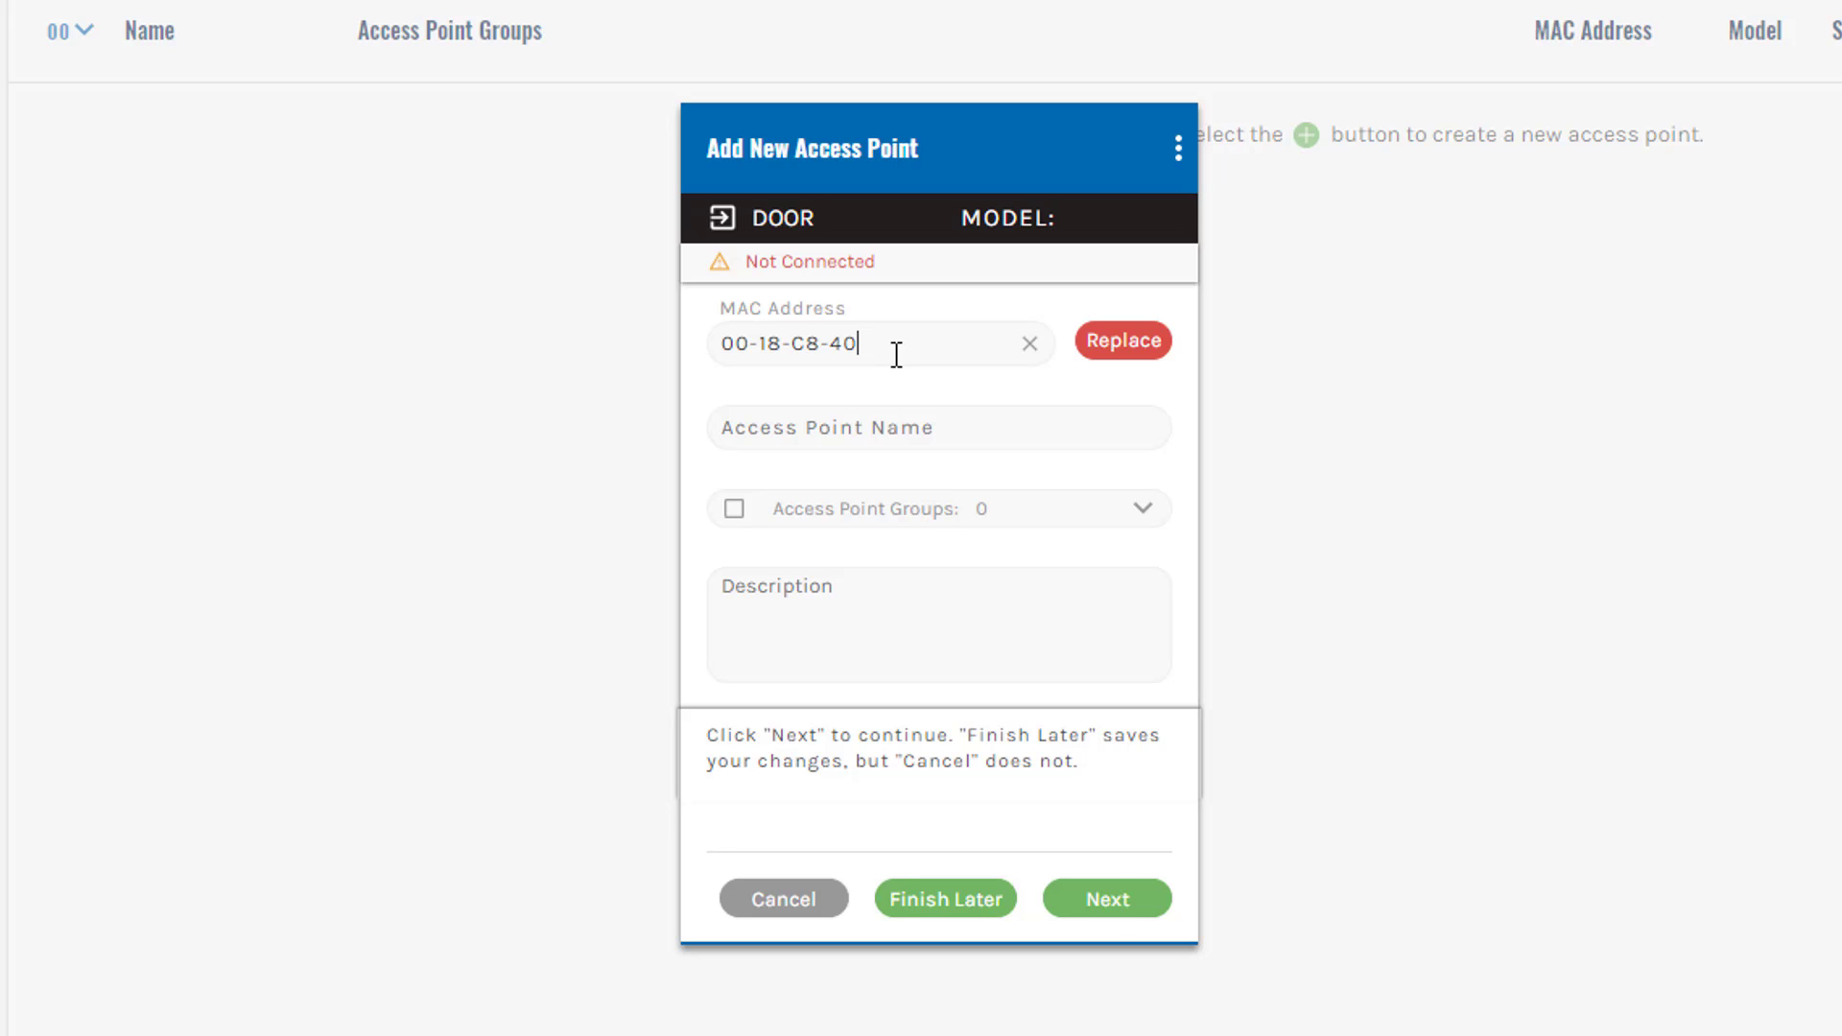
type("-02-65")
key("Tab")
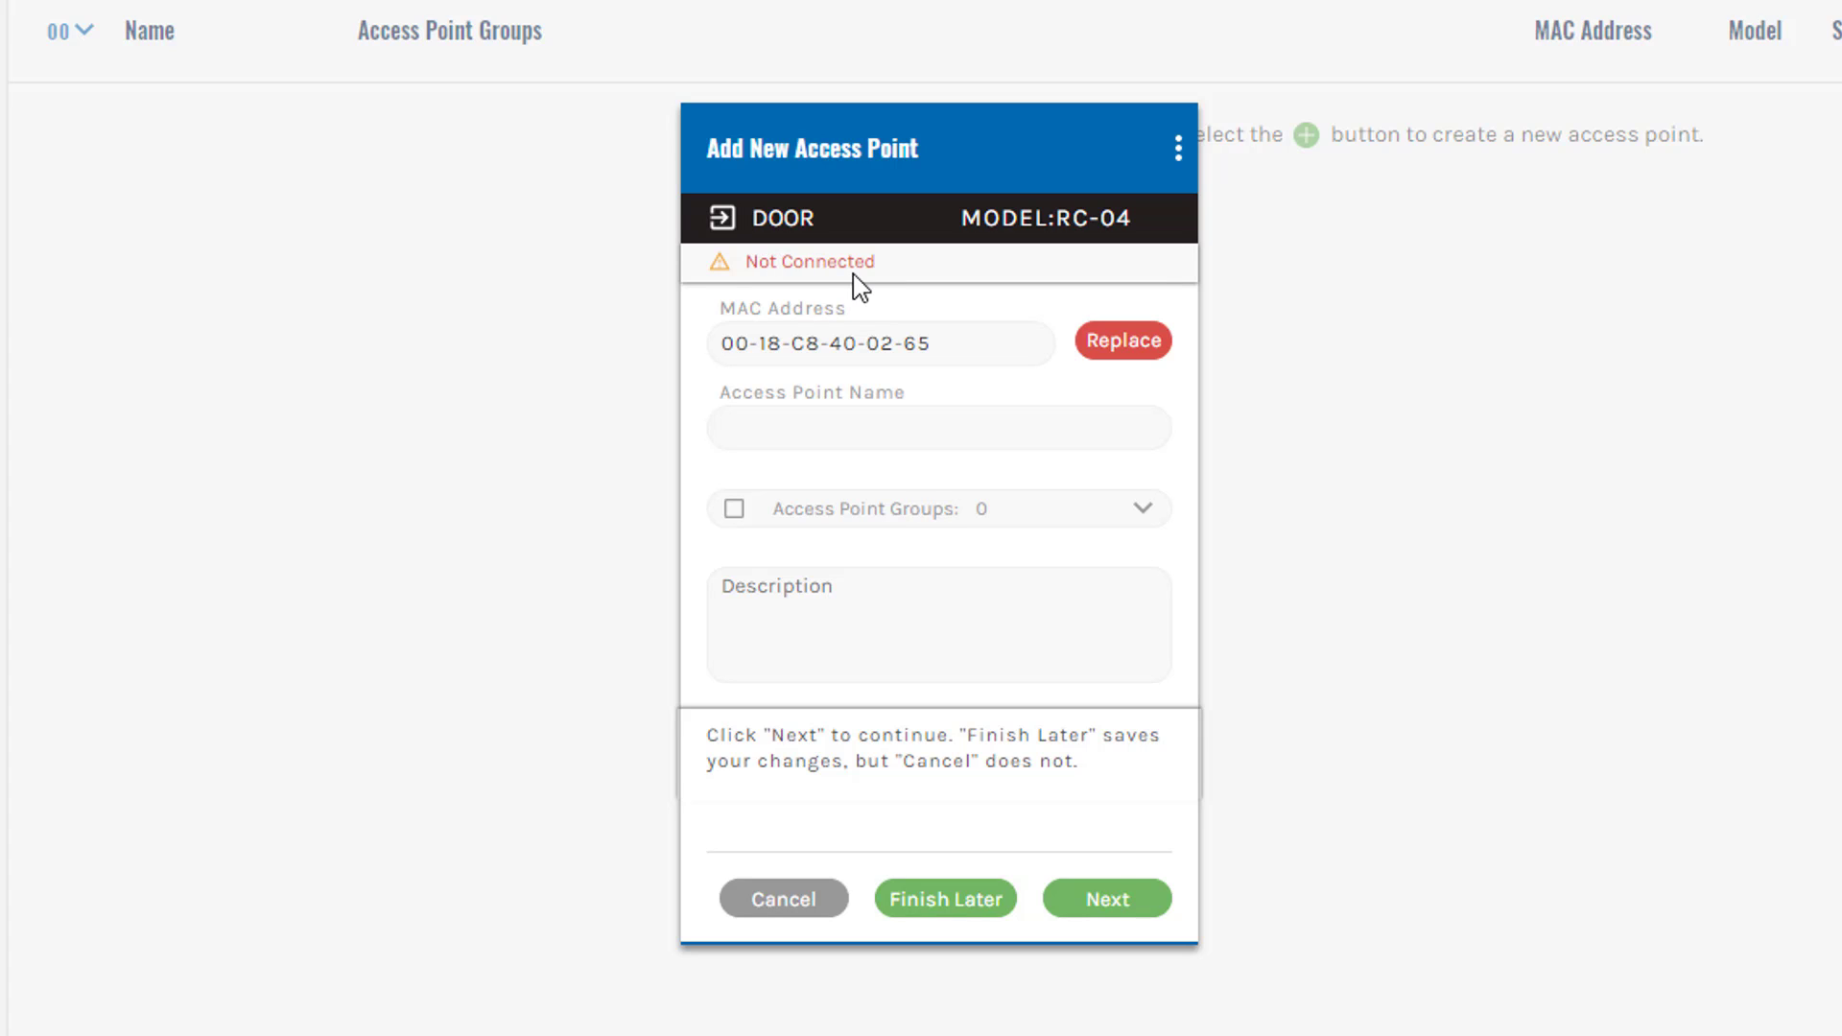
- Enter 'Employee Entry' as the access point name, add it to the All Doors group, and save
left_click(869, 432)
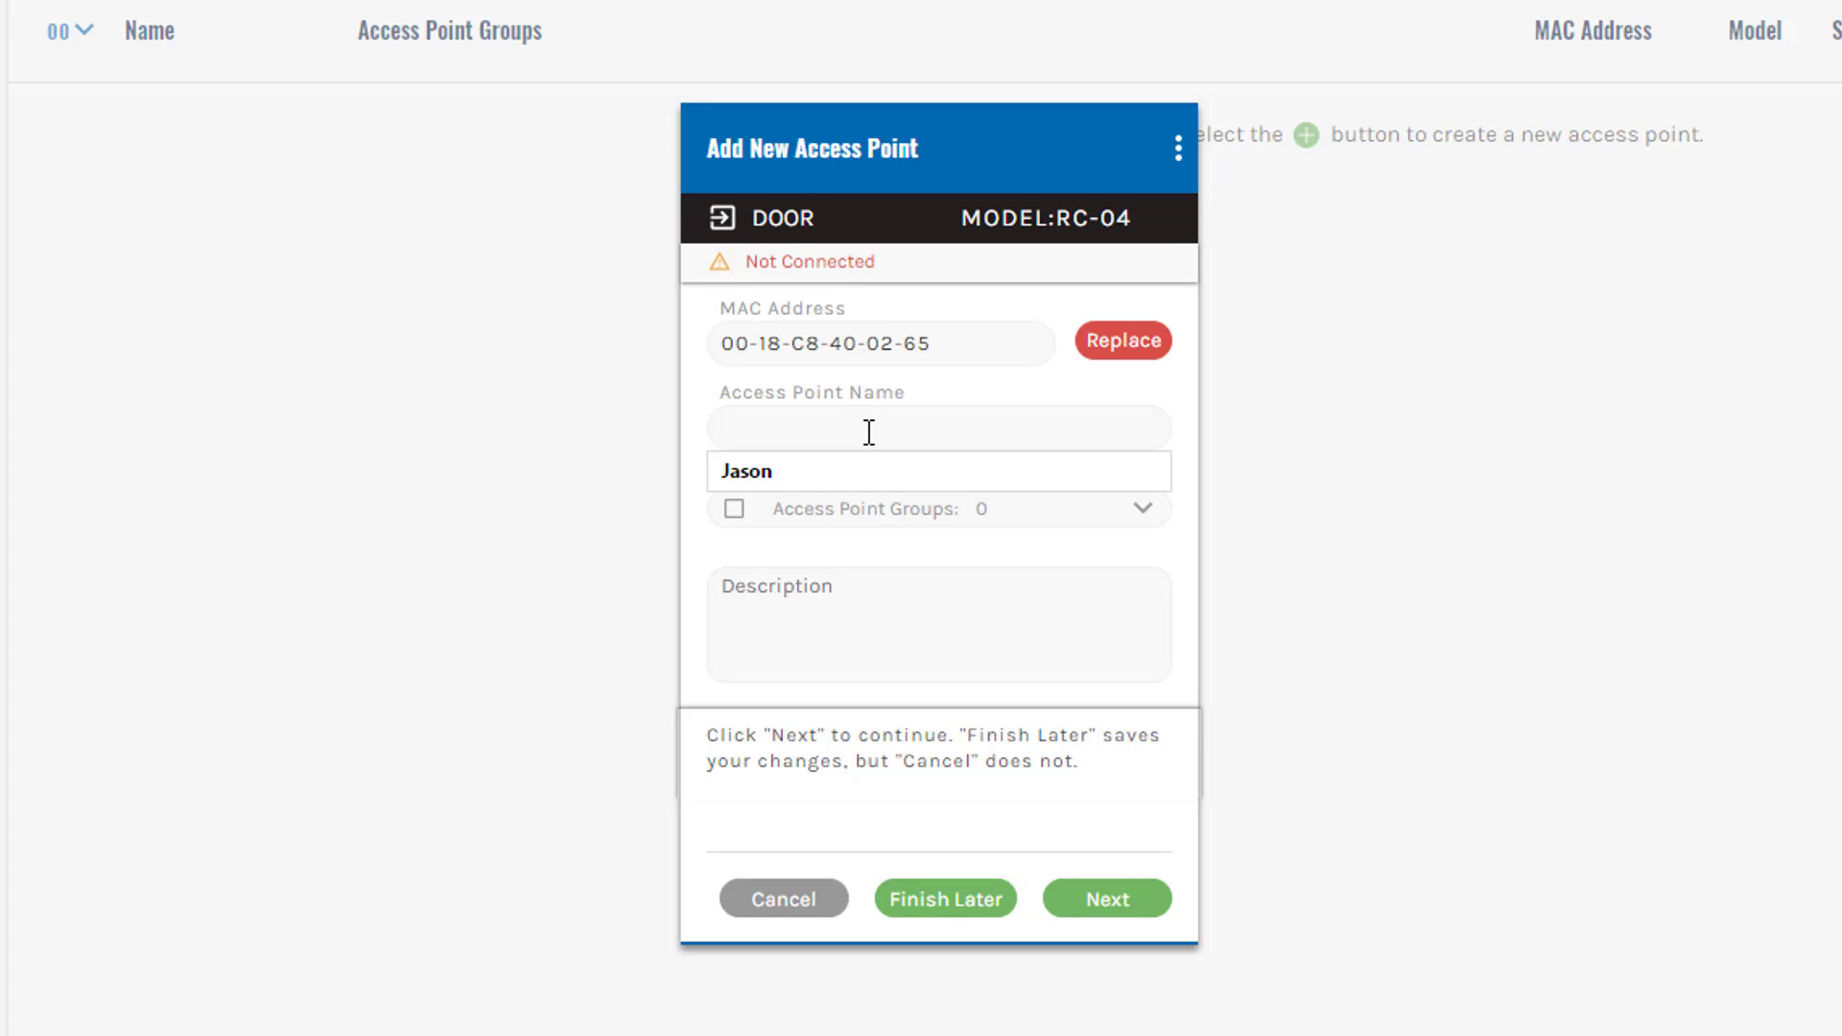
type("Employee Entry")
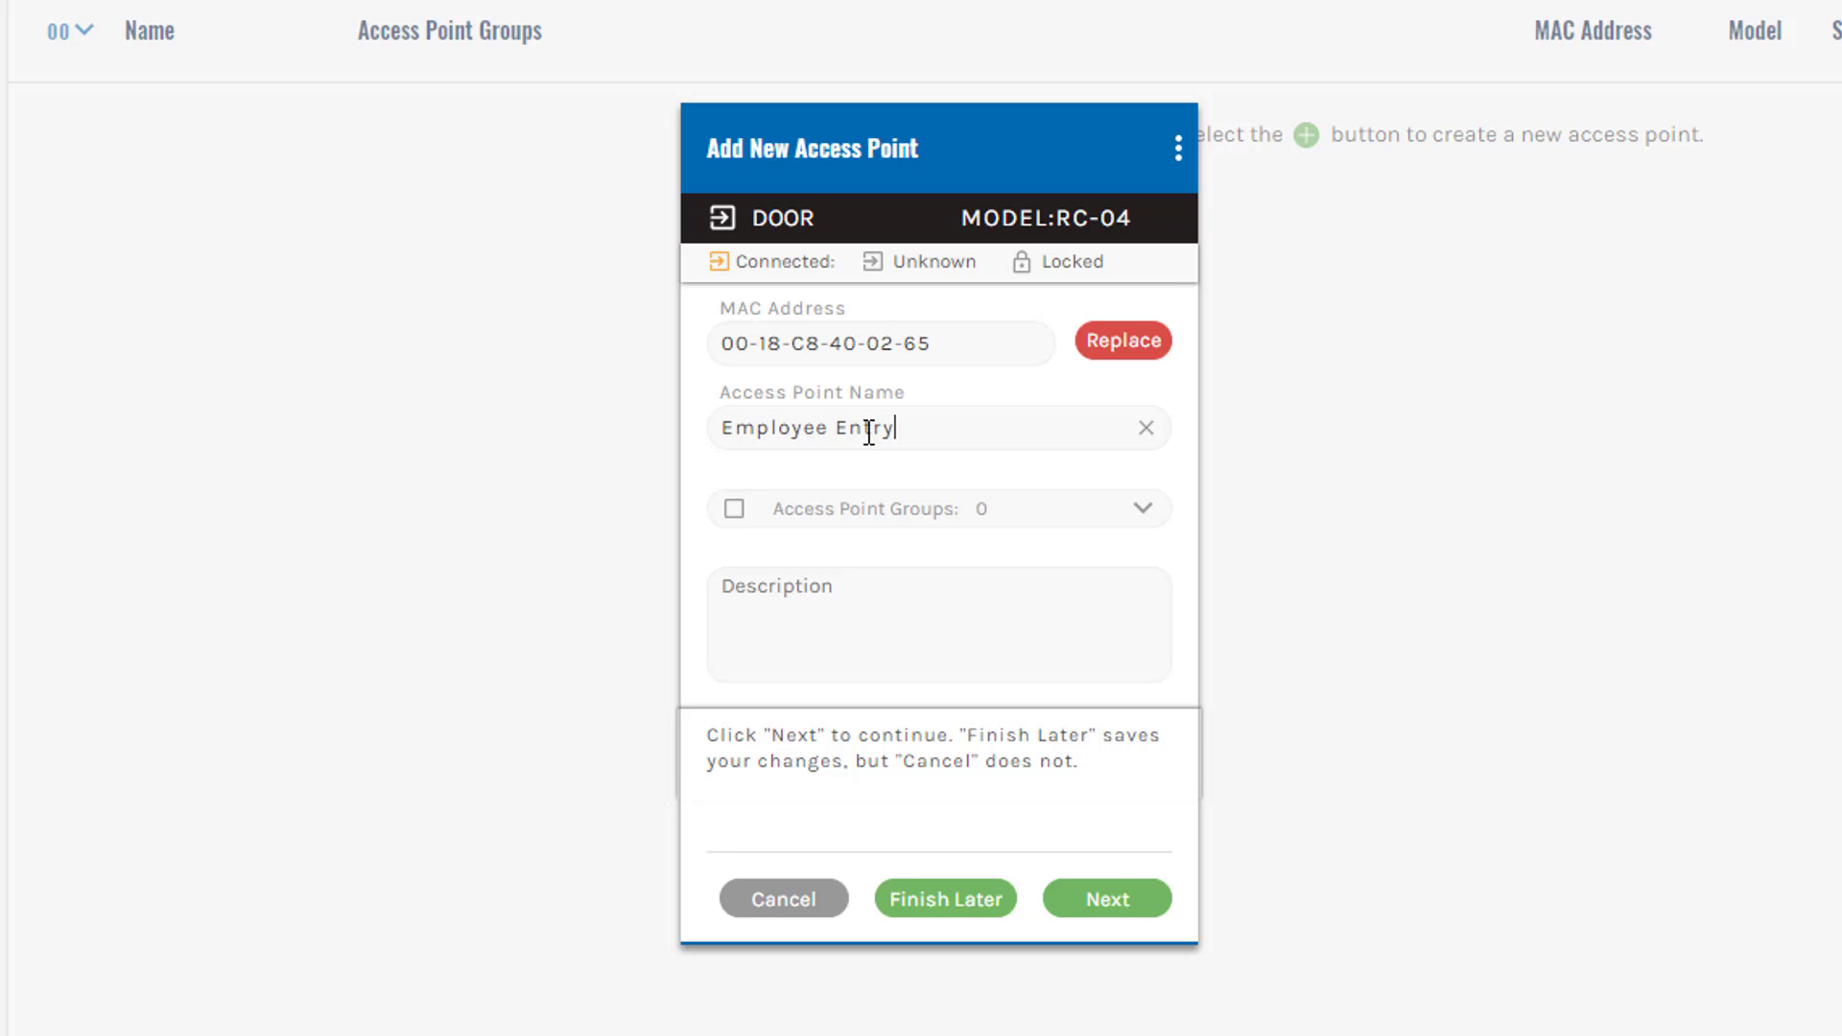
left_click(918, 510)
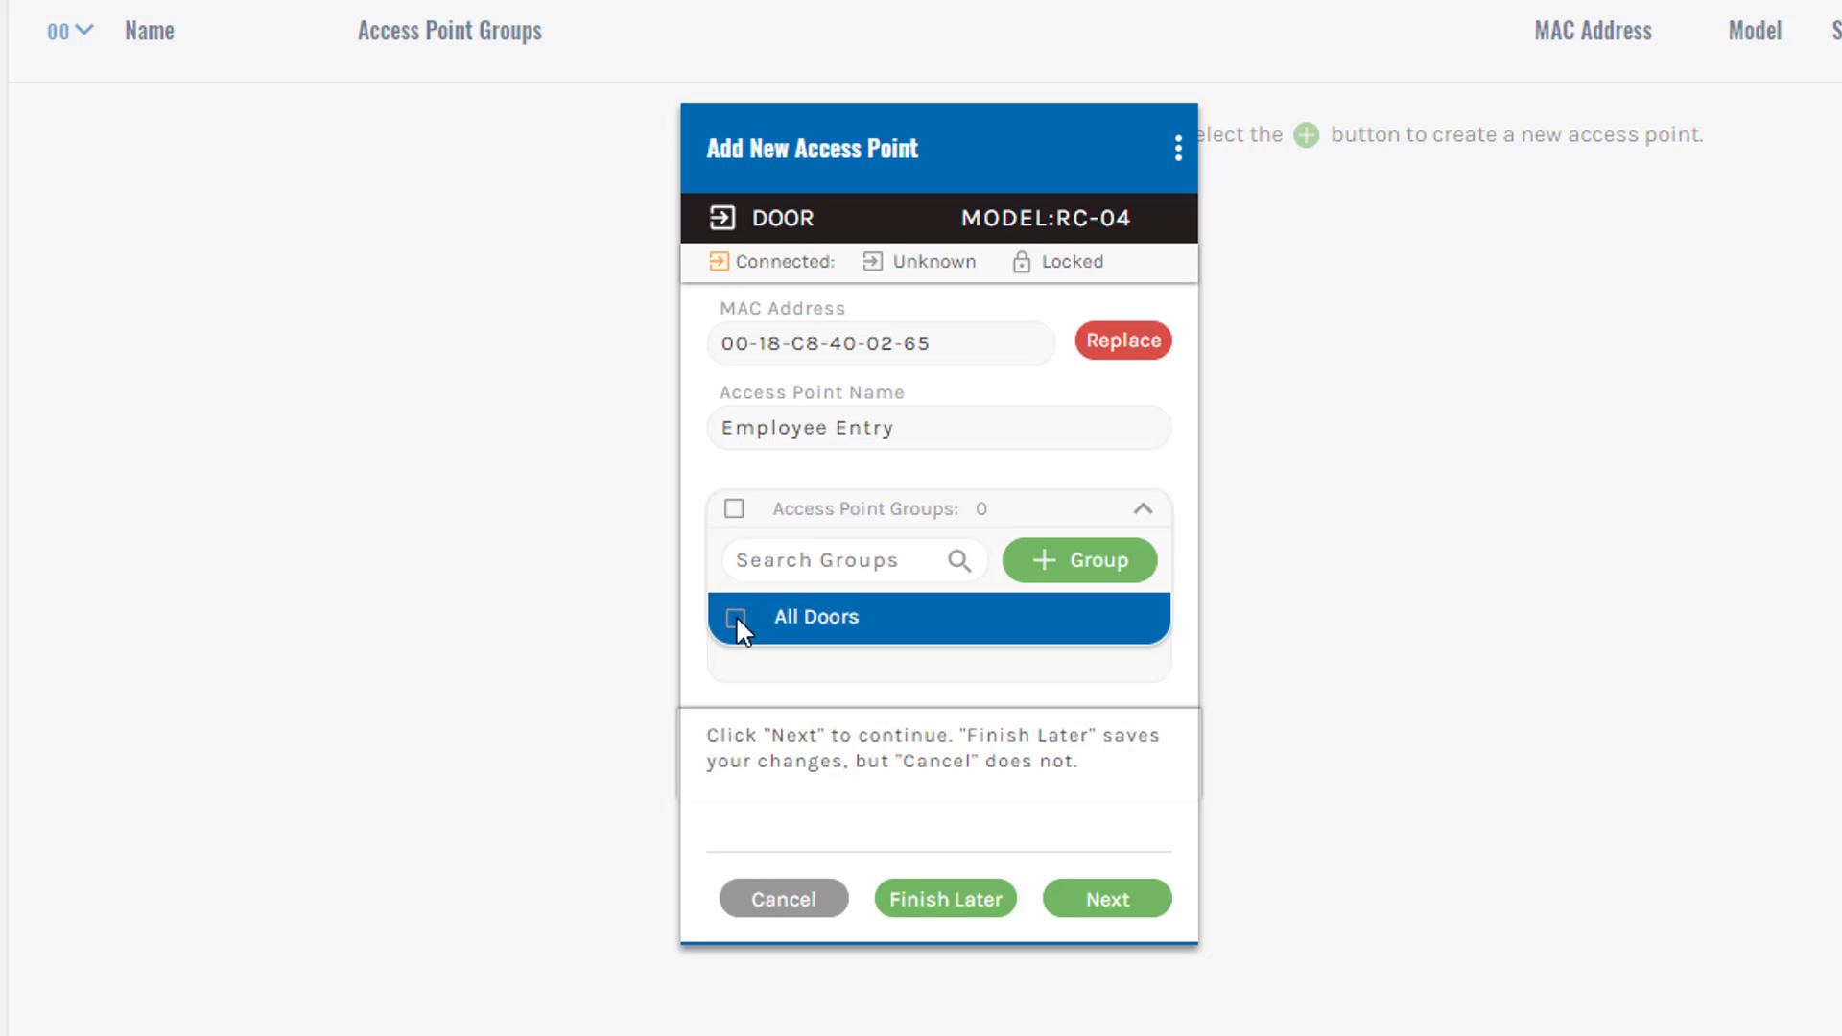
left_click(737, 619)
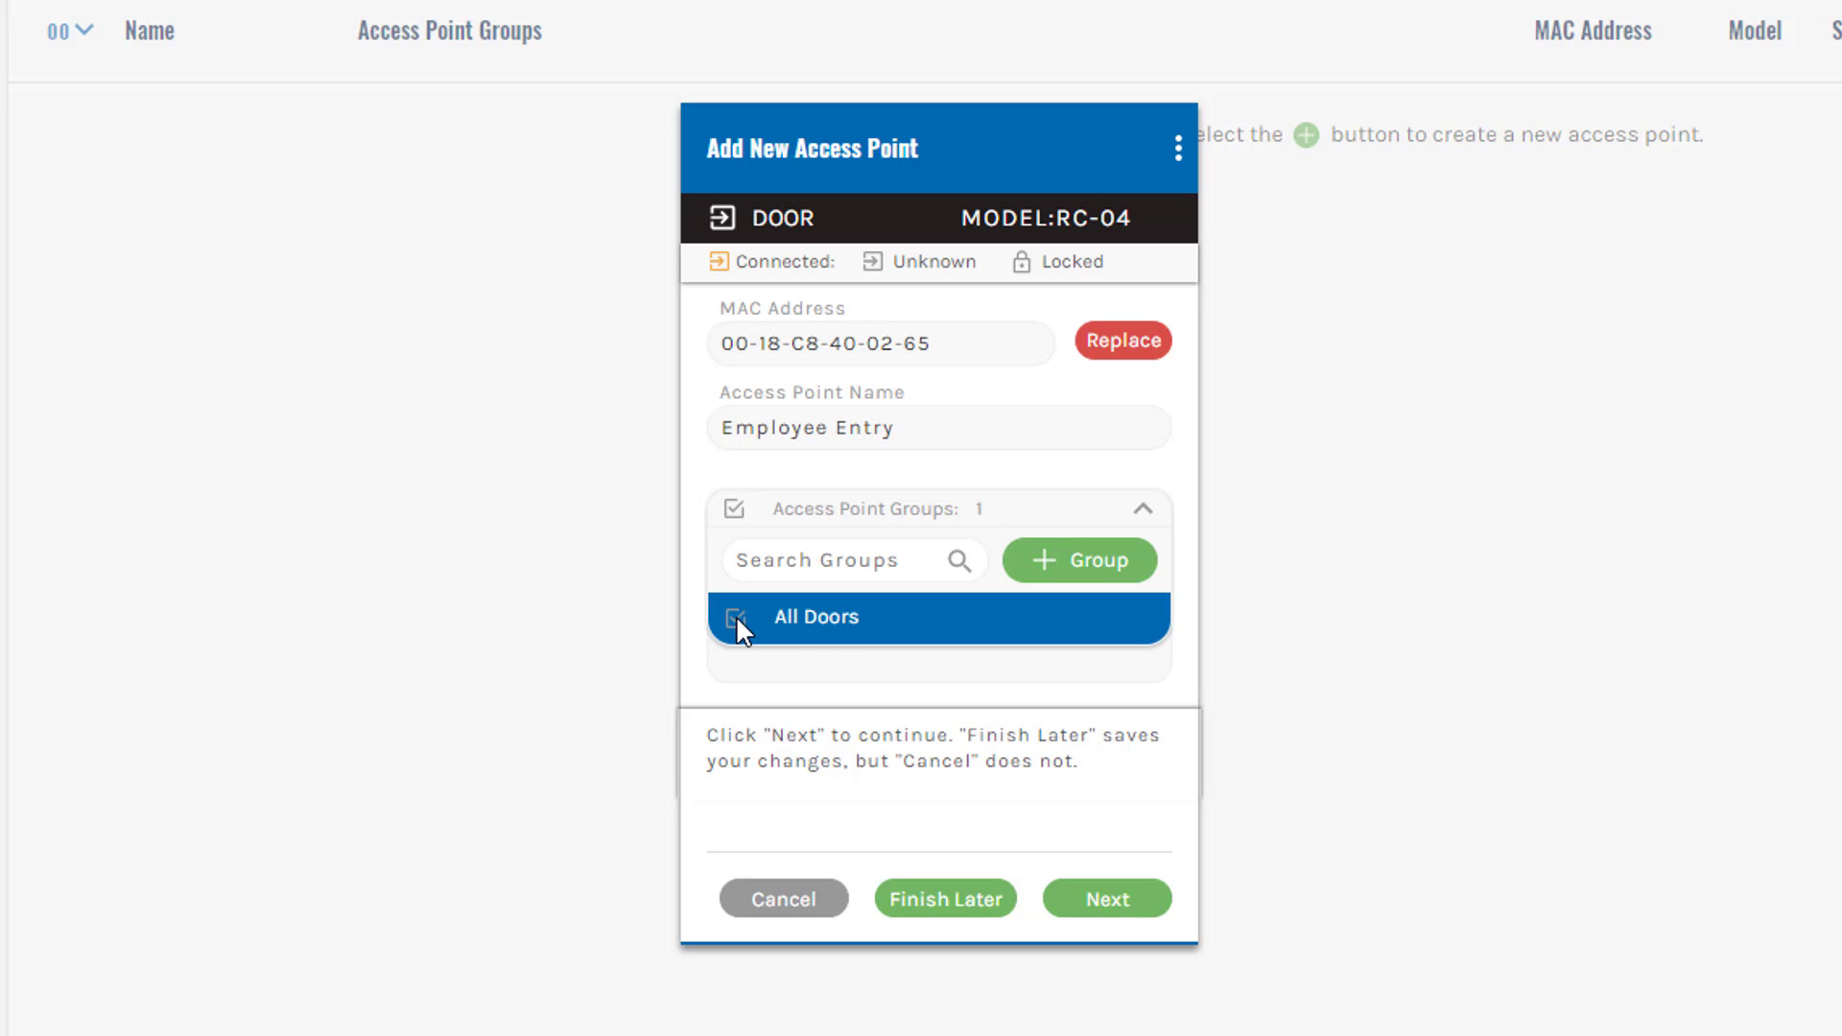
left_click(812, 672)
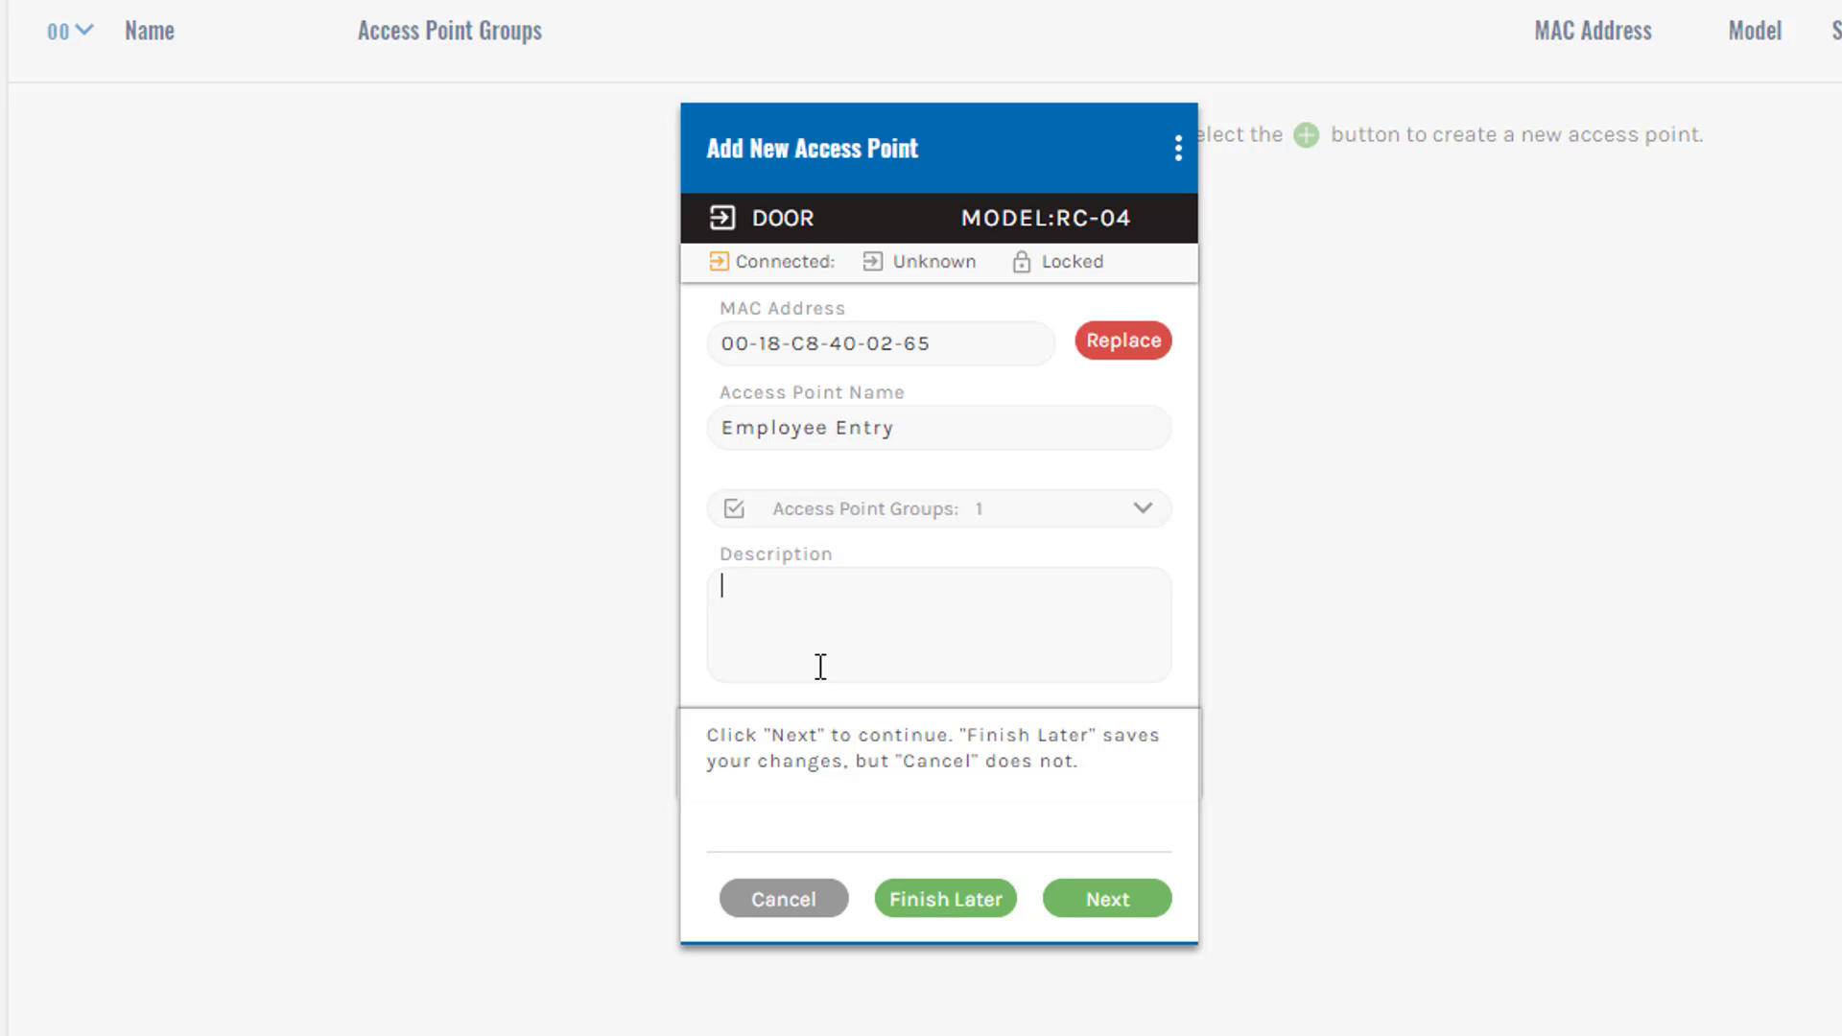
left_click(1116, 916)
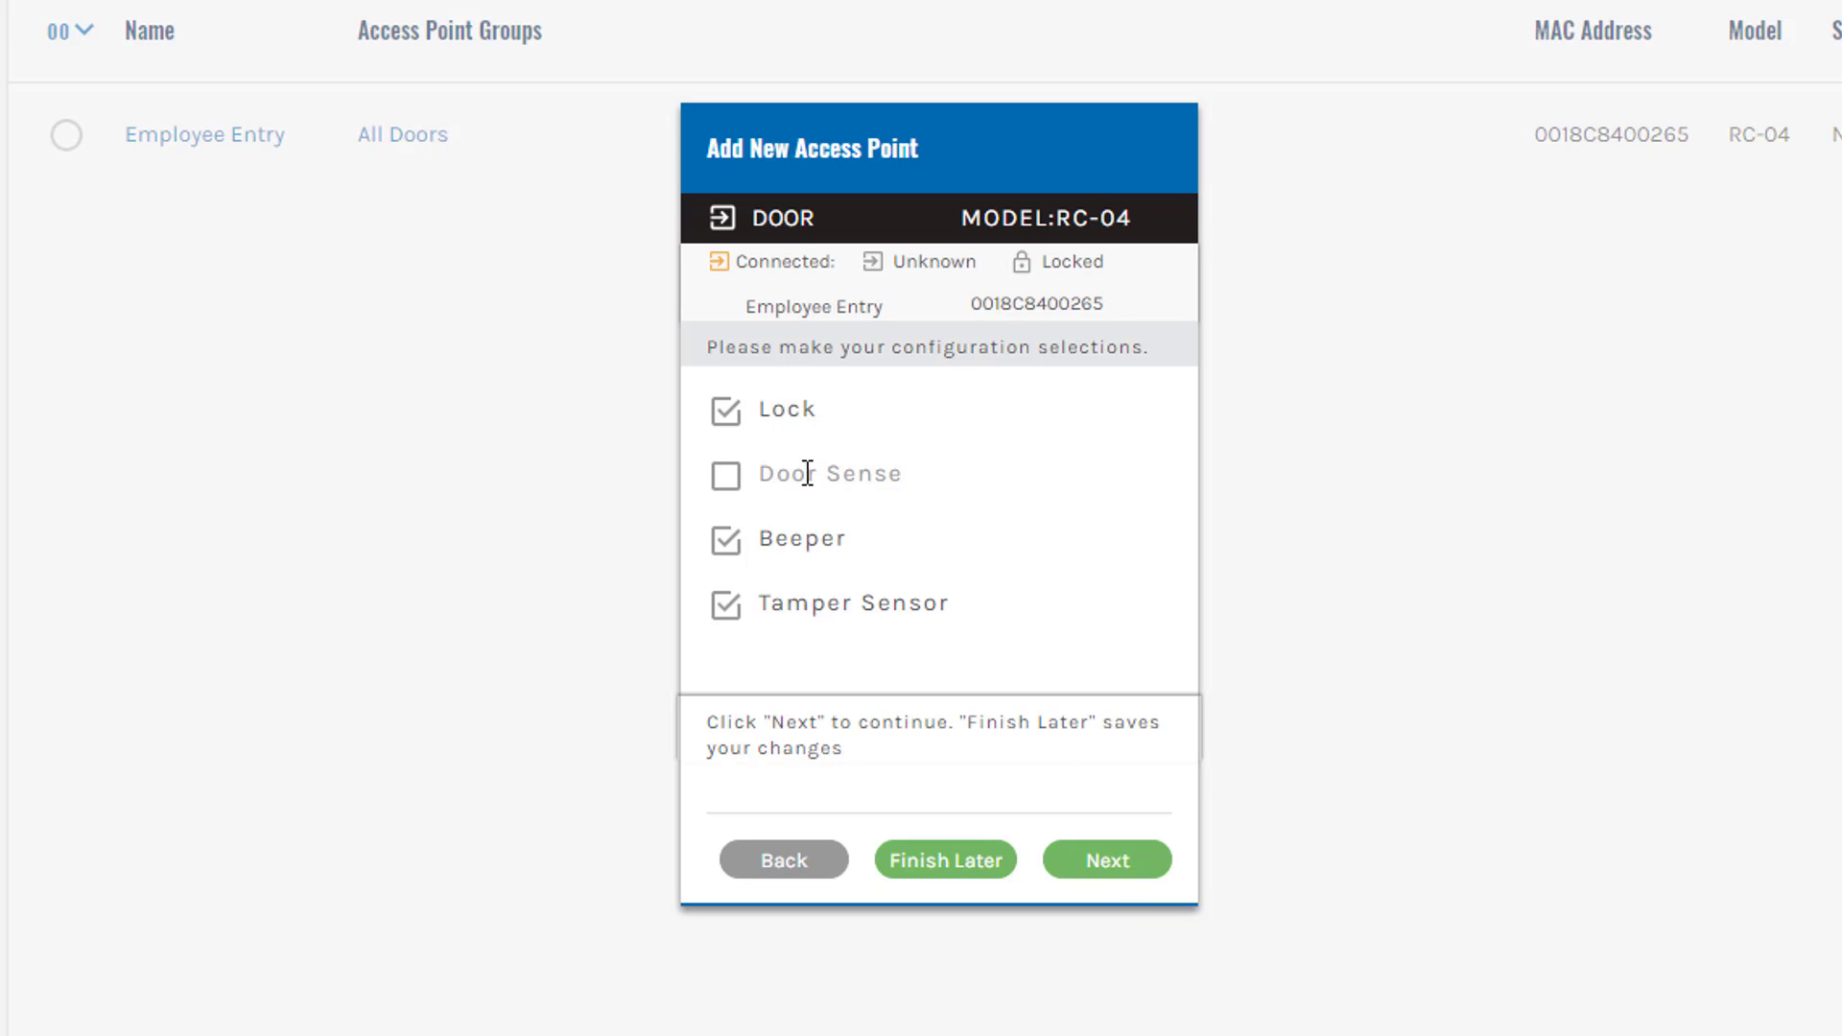
- Enable Door Sense and disable Tamper Sensor for Employee Entry, then advance to the lock test
left_click(726, 477)
left_click(735, 617)
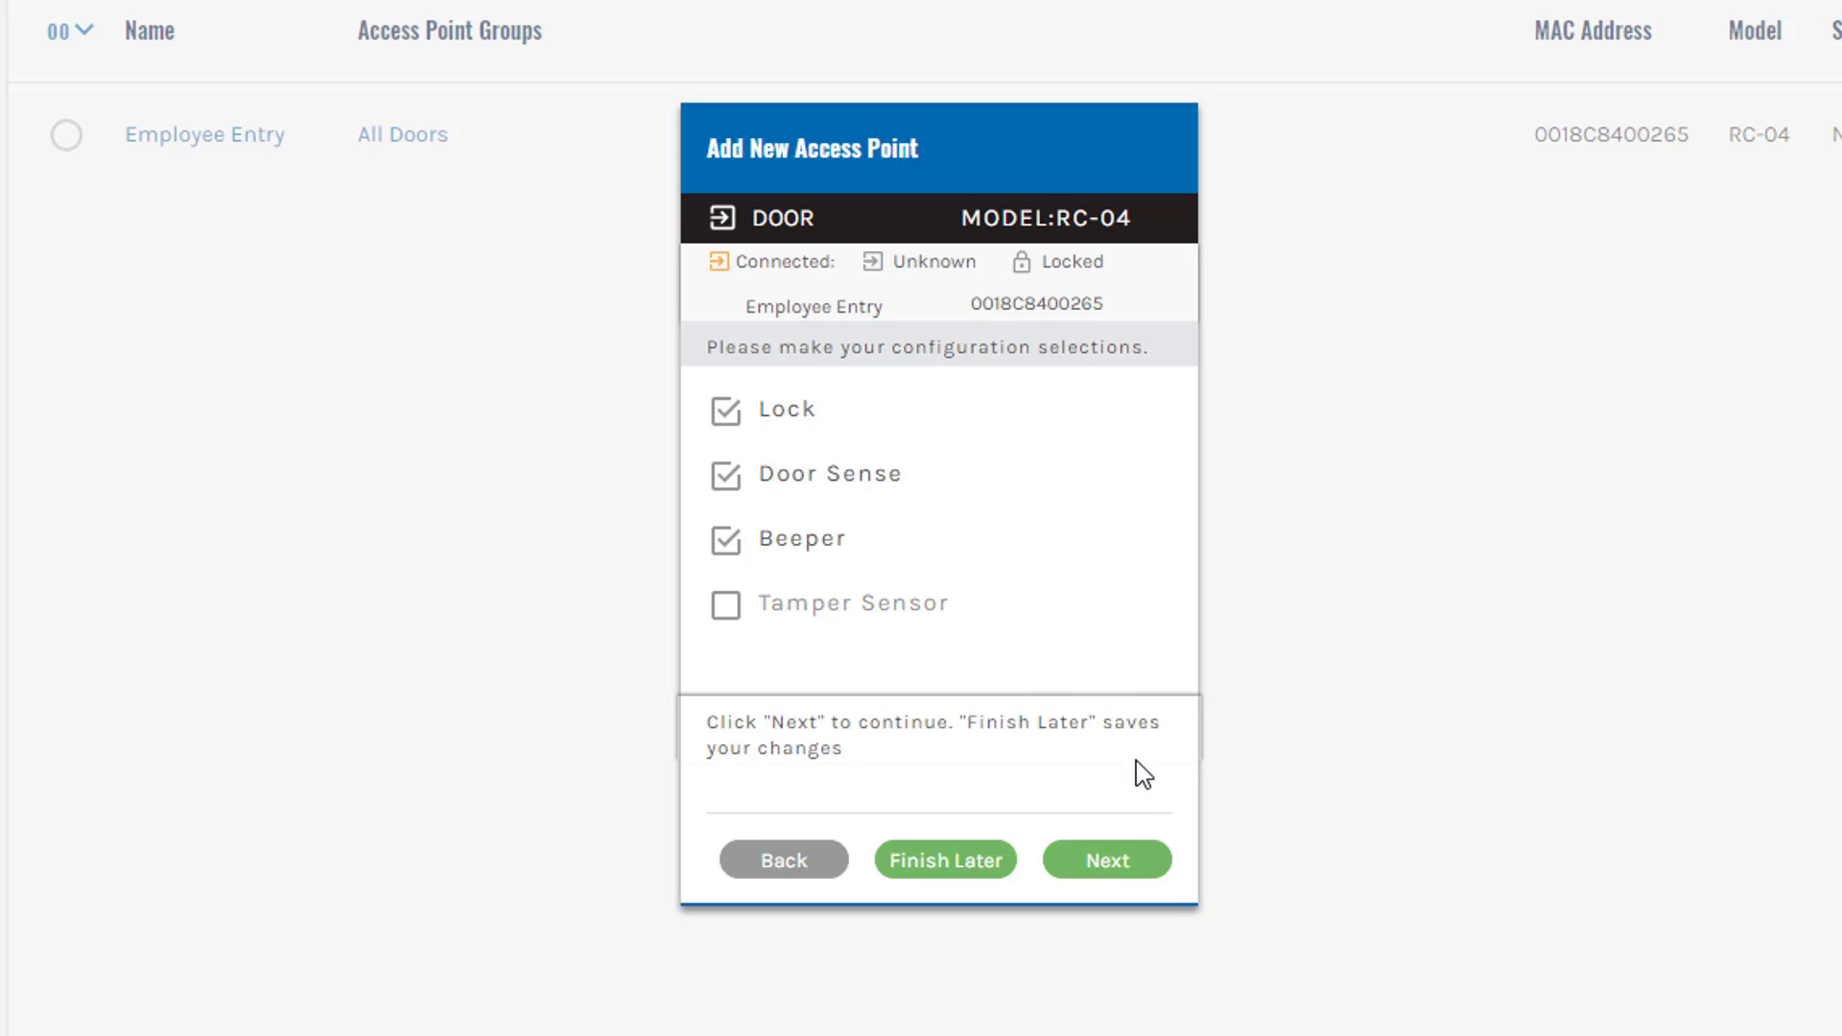
left_click(1119, 869)
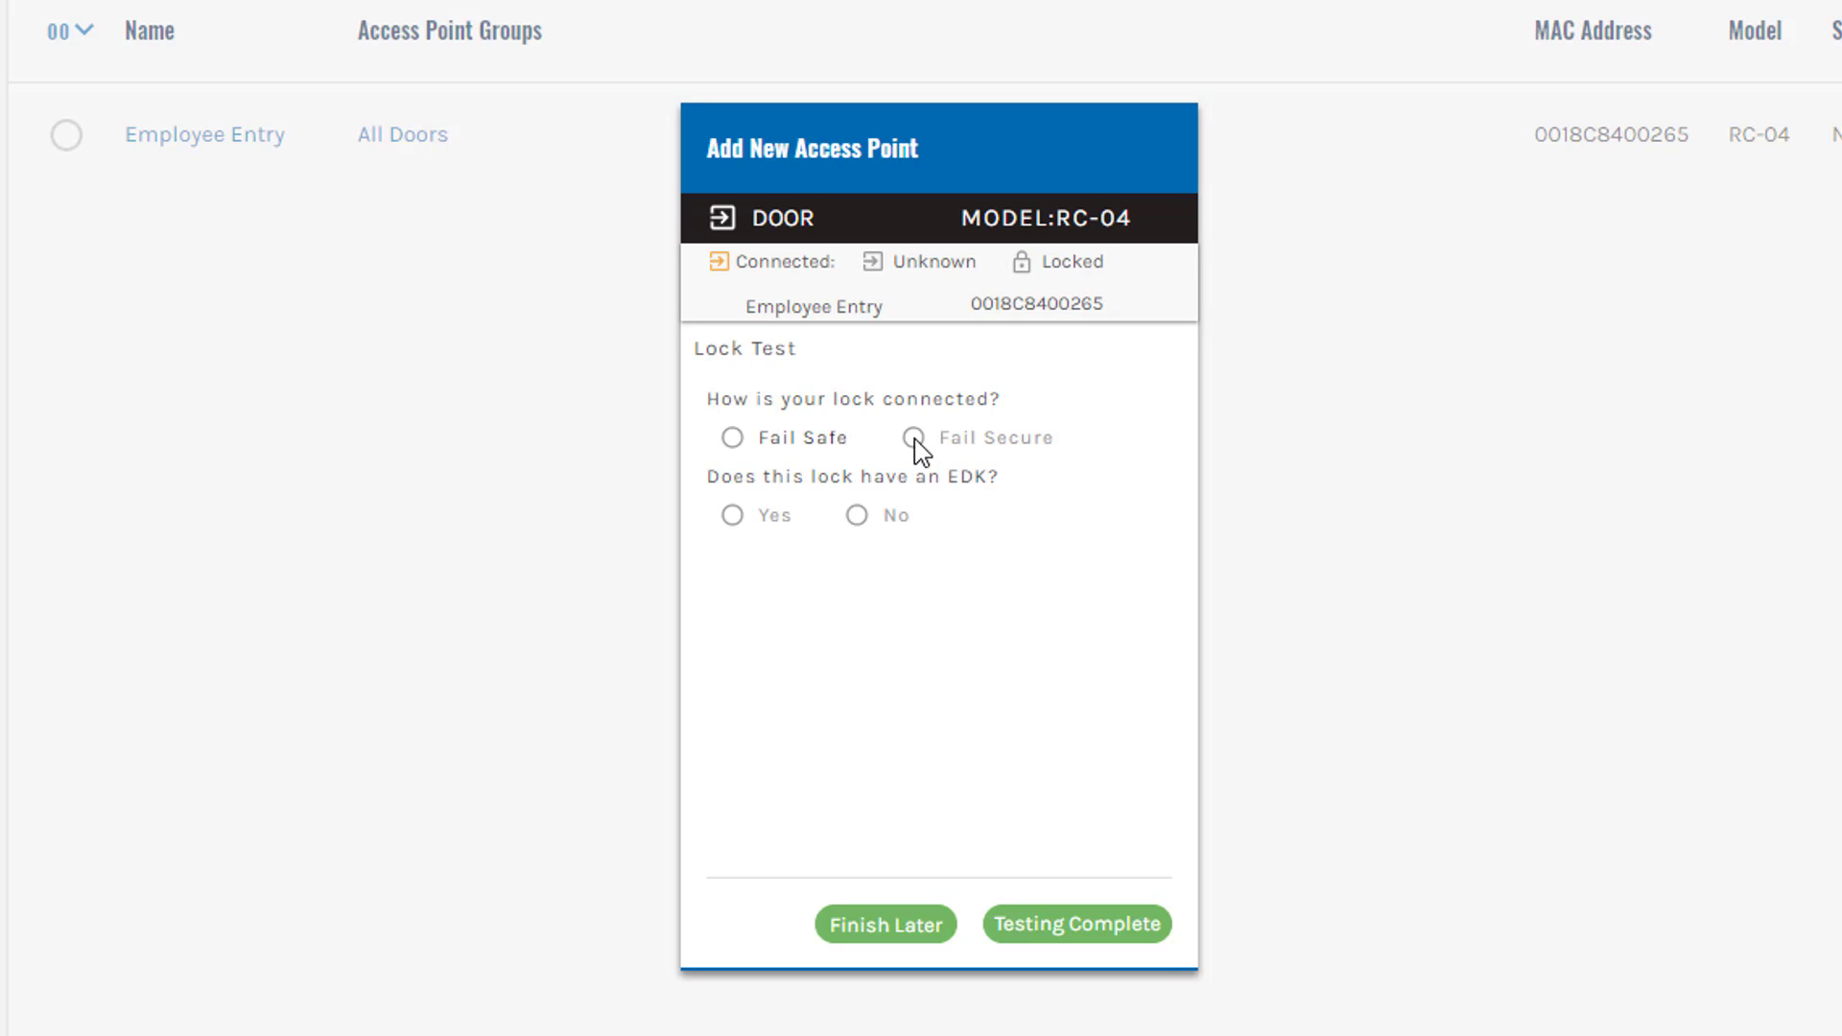
- Run the lock test as Fail Secure with an EDK, confirming reset and latch, keeping the EDK code
left_click(914, 439)
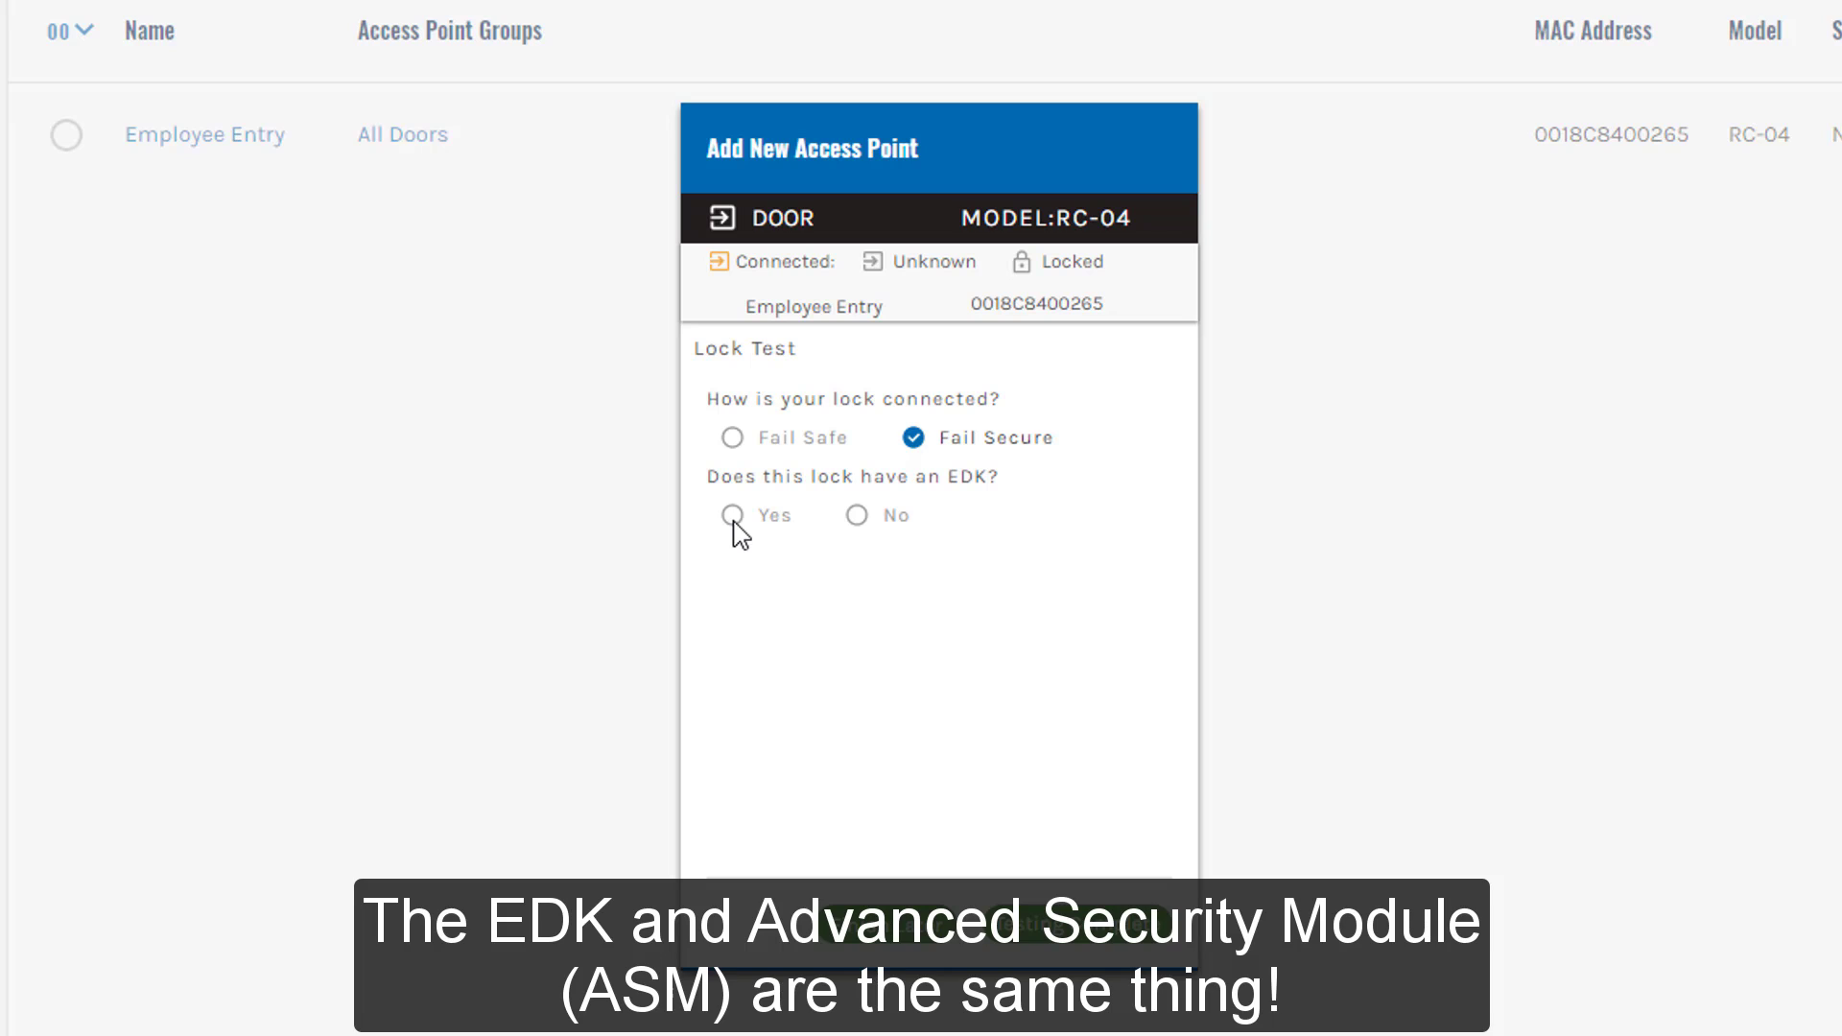
left_click(733, 518)
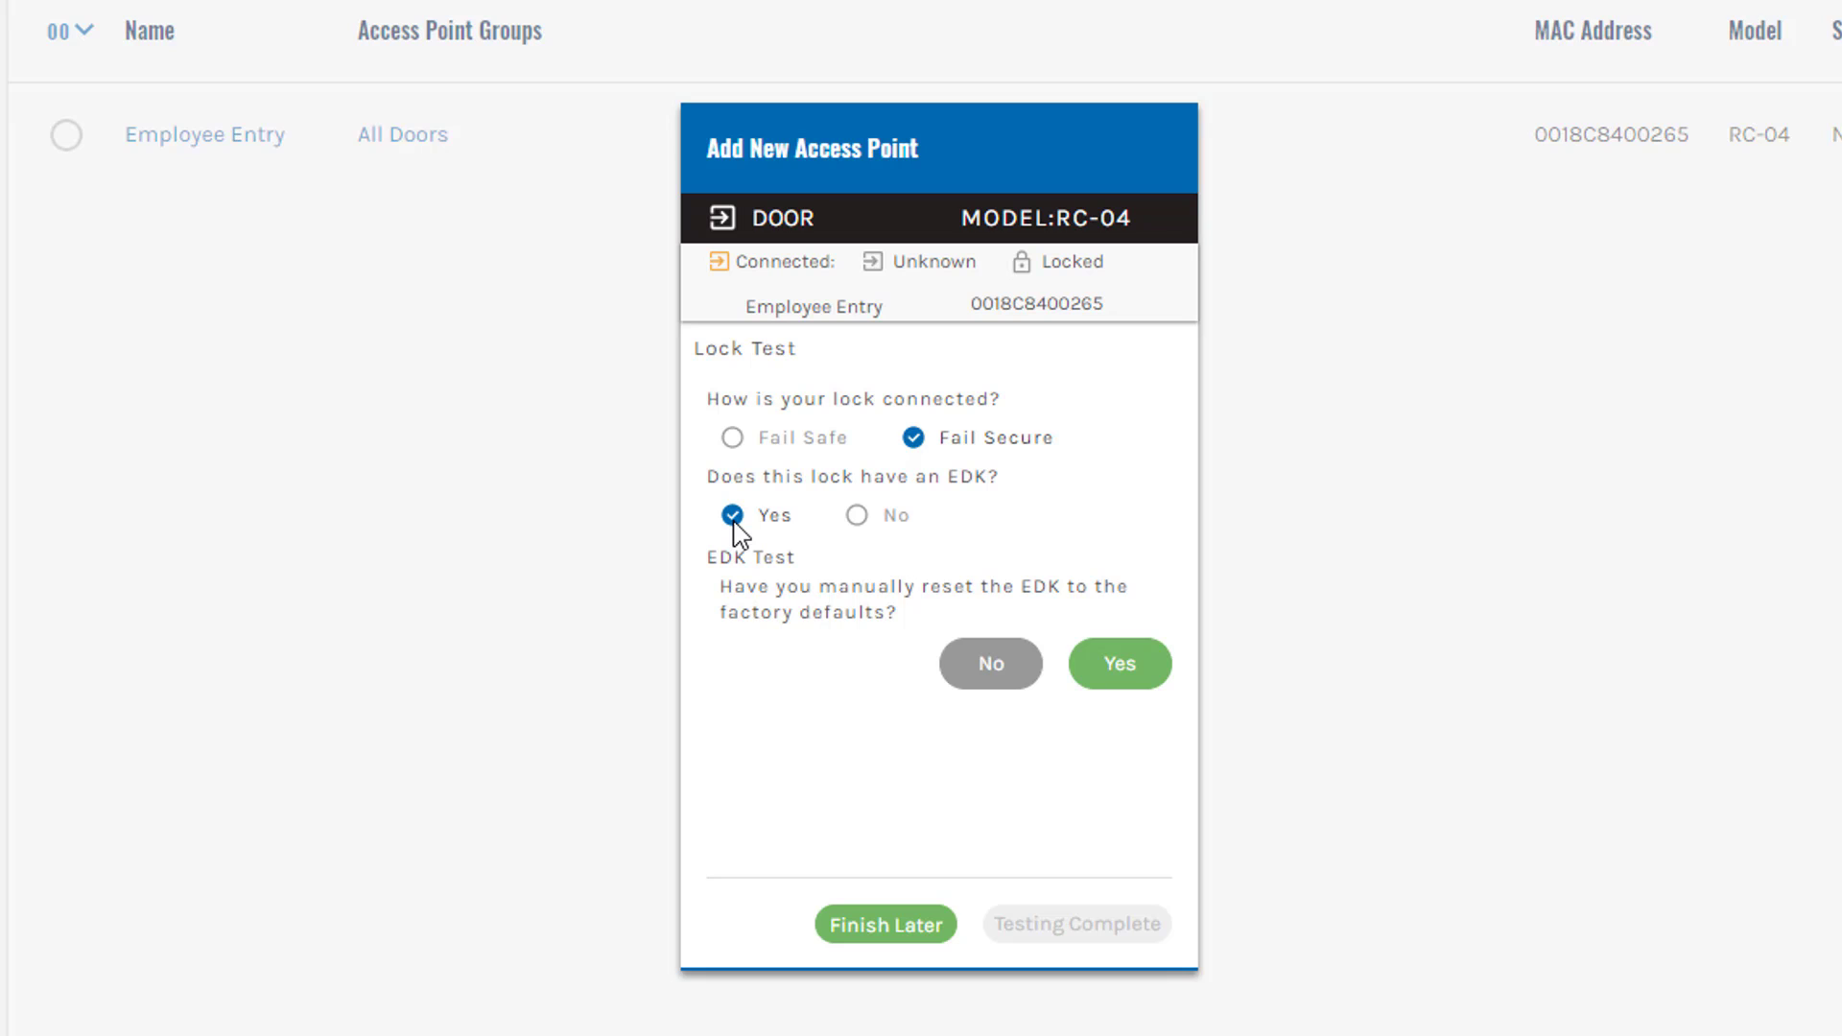
left_click(1121, 668)
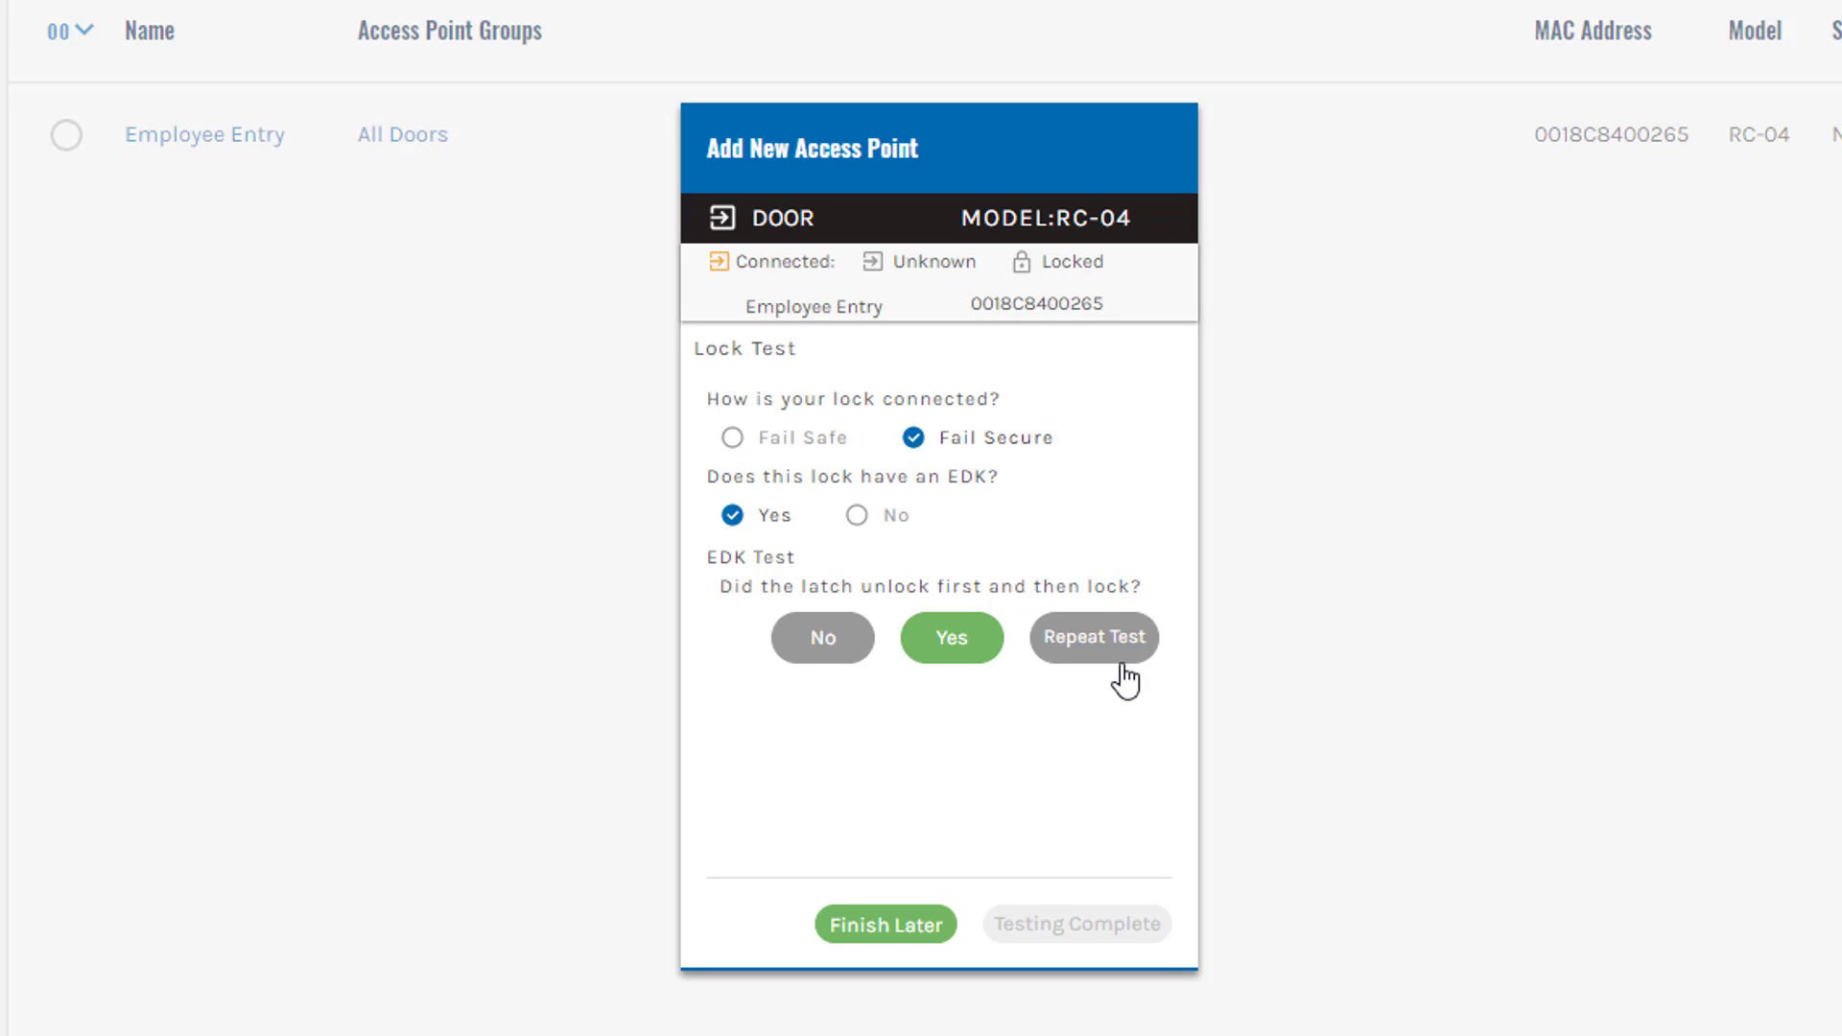
left_click(953, 640)
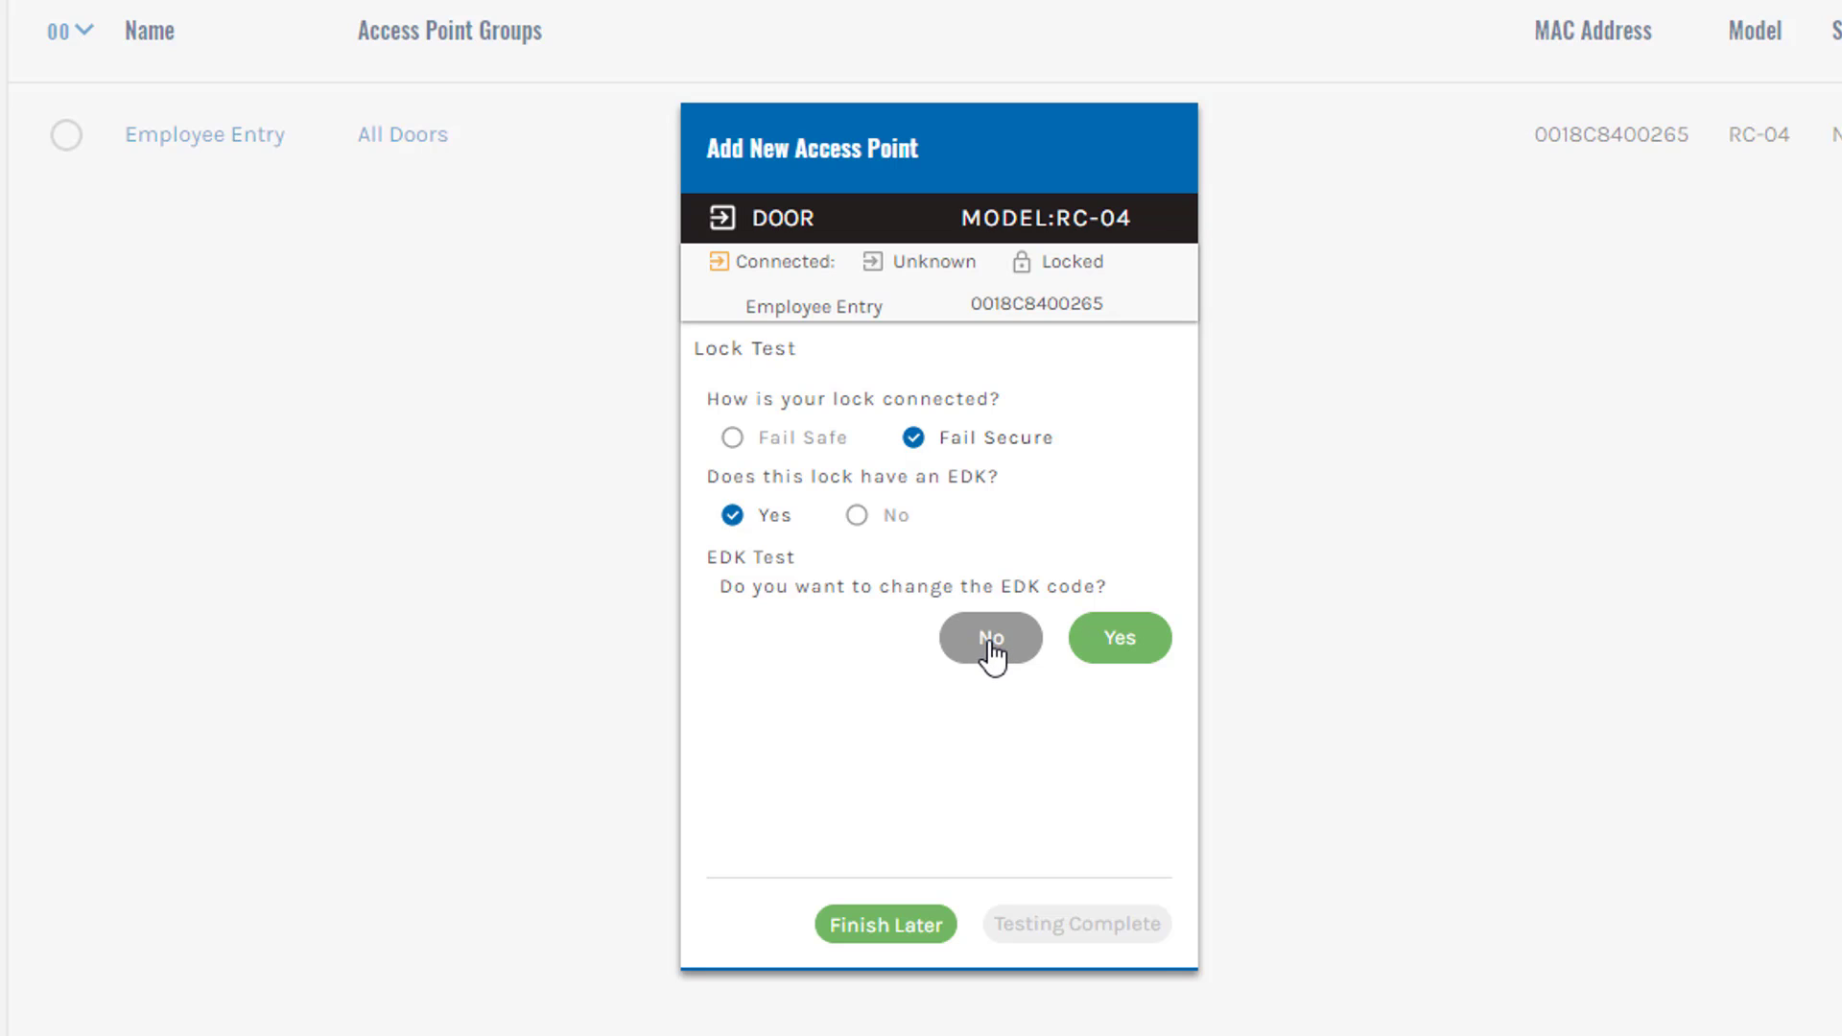
left_click(992, 653)
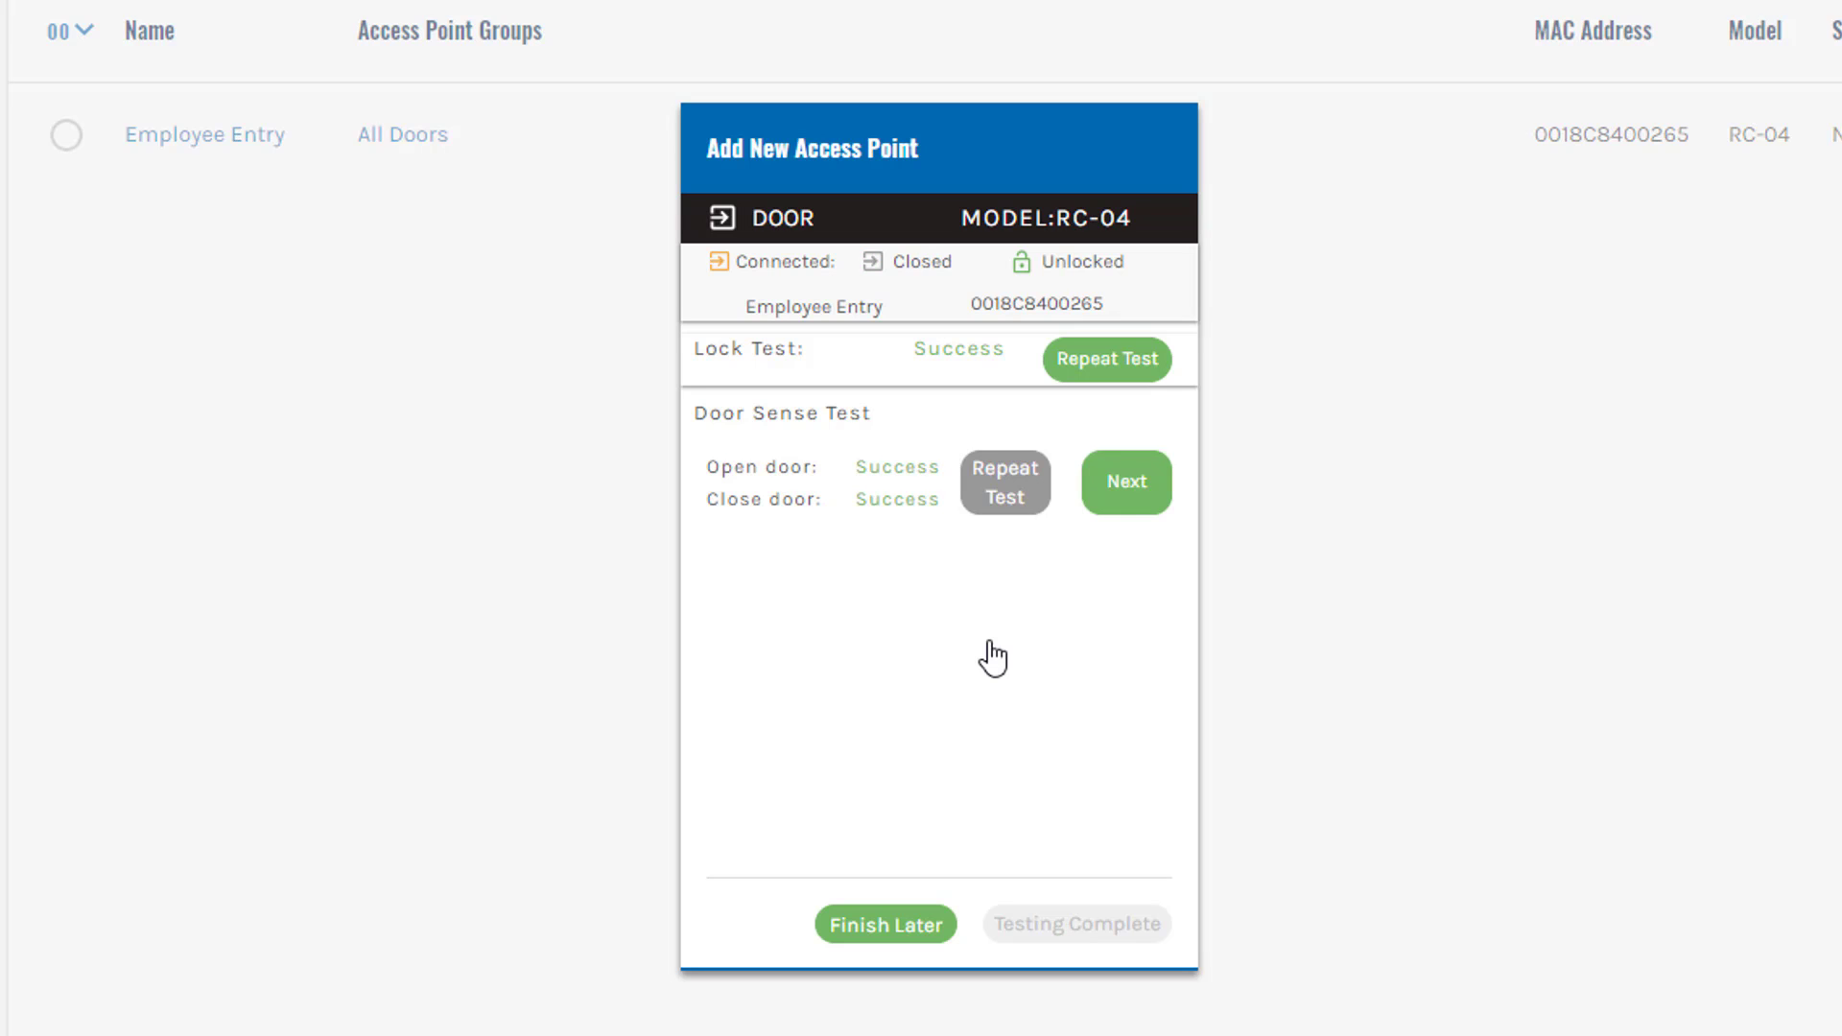
- Pass the badge test with a badge swipe and mark testing complete
left_click(1140, 501)
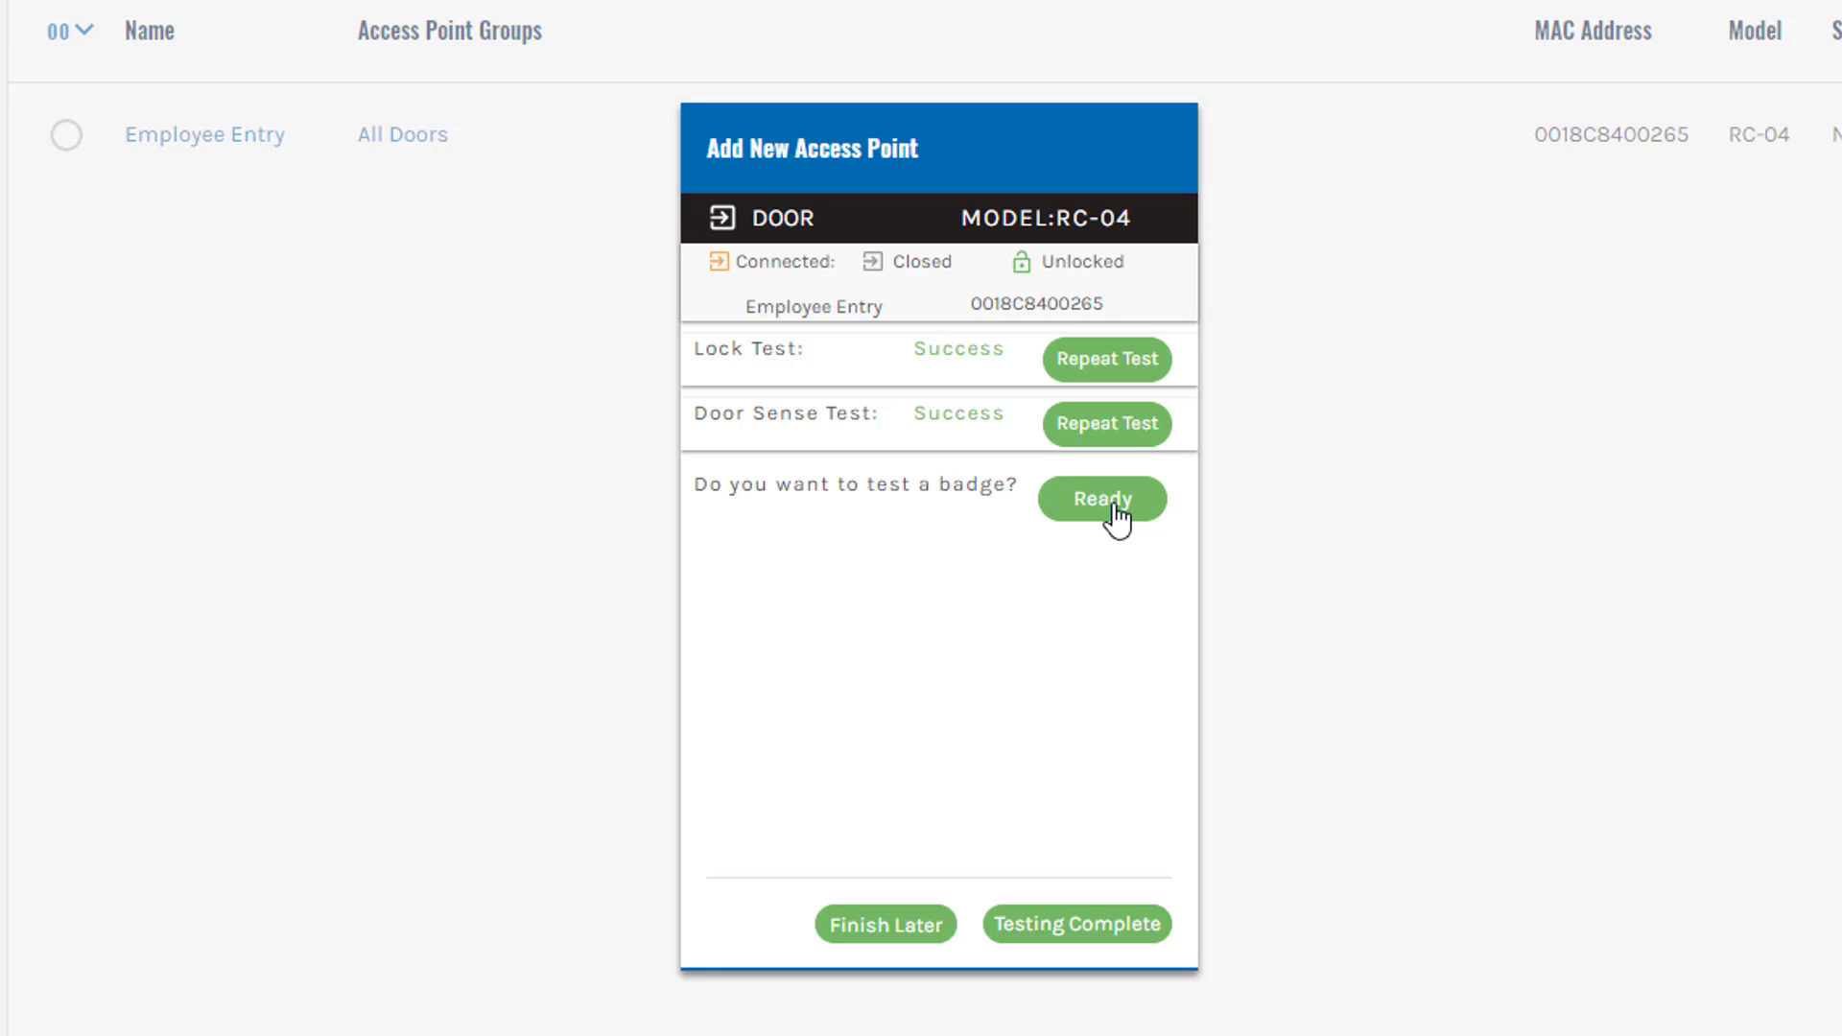
left_click(1113, 507)
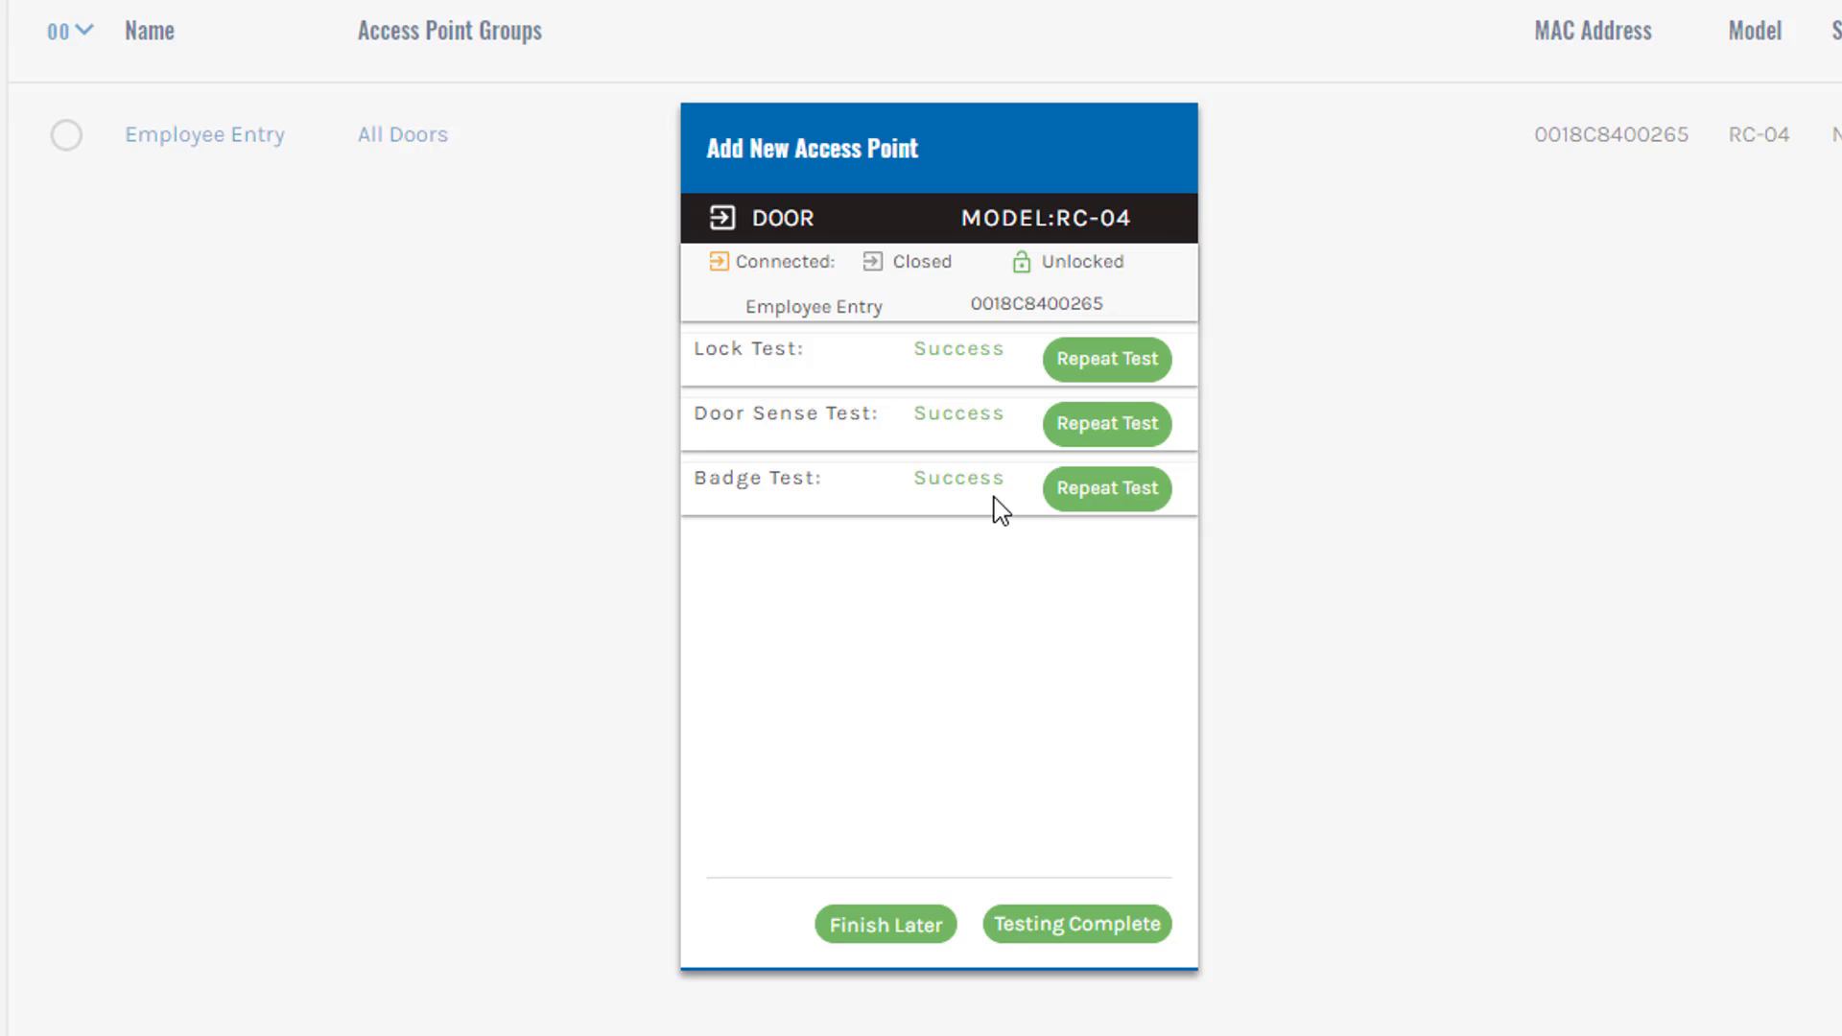
left_click(1093, 927)
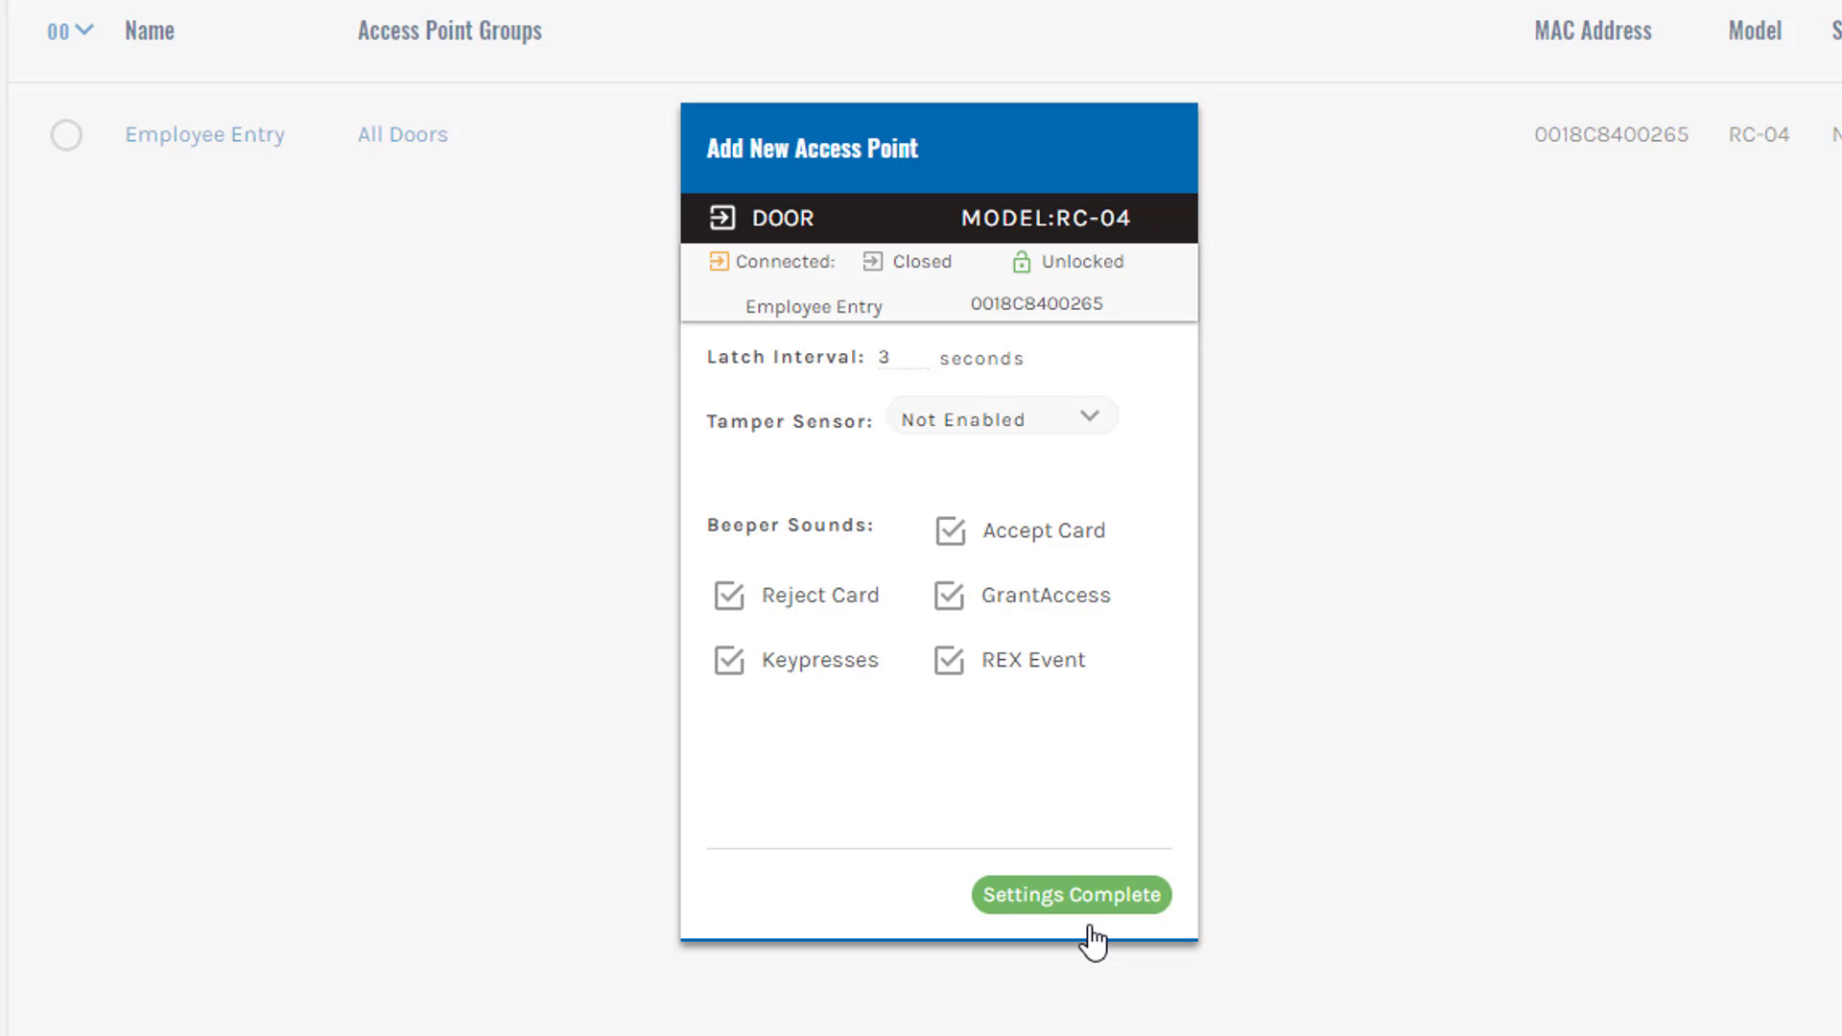
- Change Latch Interval from 3 to 5, leave Tamper Sensor Not Enabled, and uncheck the REX Event beeper
left_click(905, 357)
key("BackSpace")
type("5")
left_click(1052, 419)
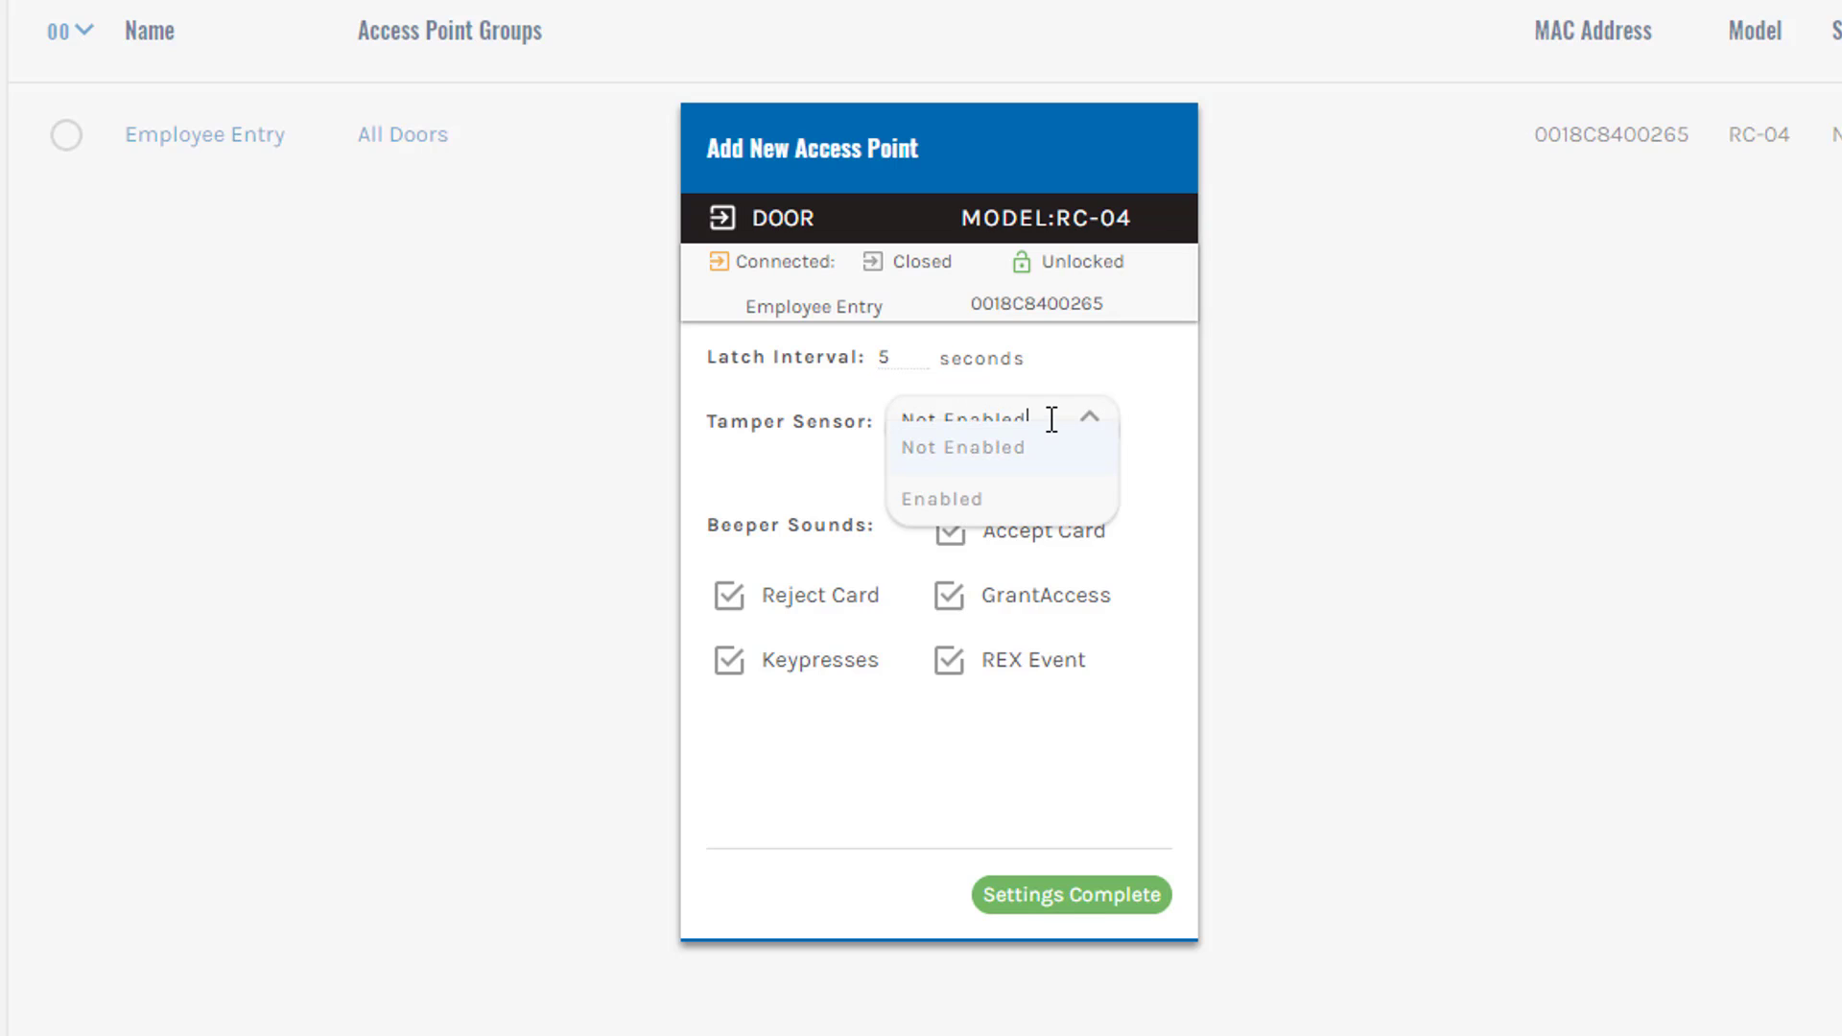
left_click(1157, 403)
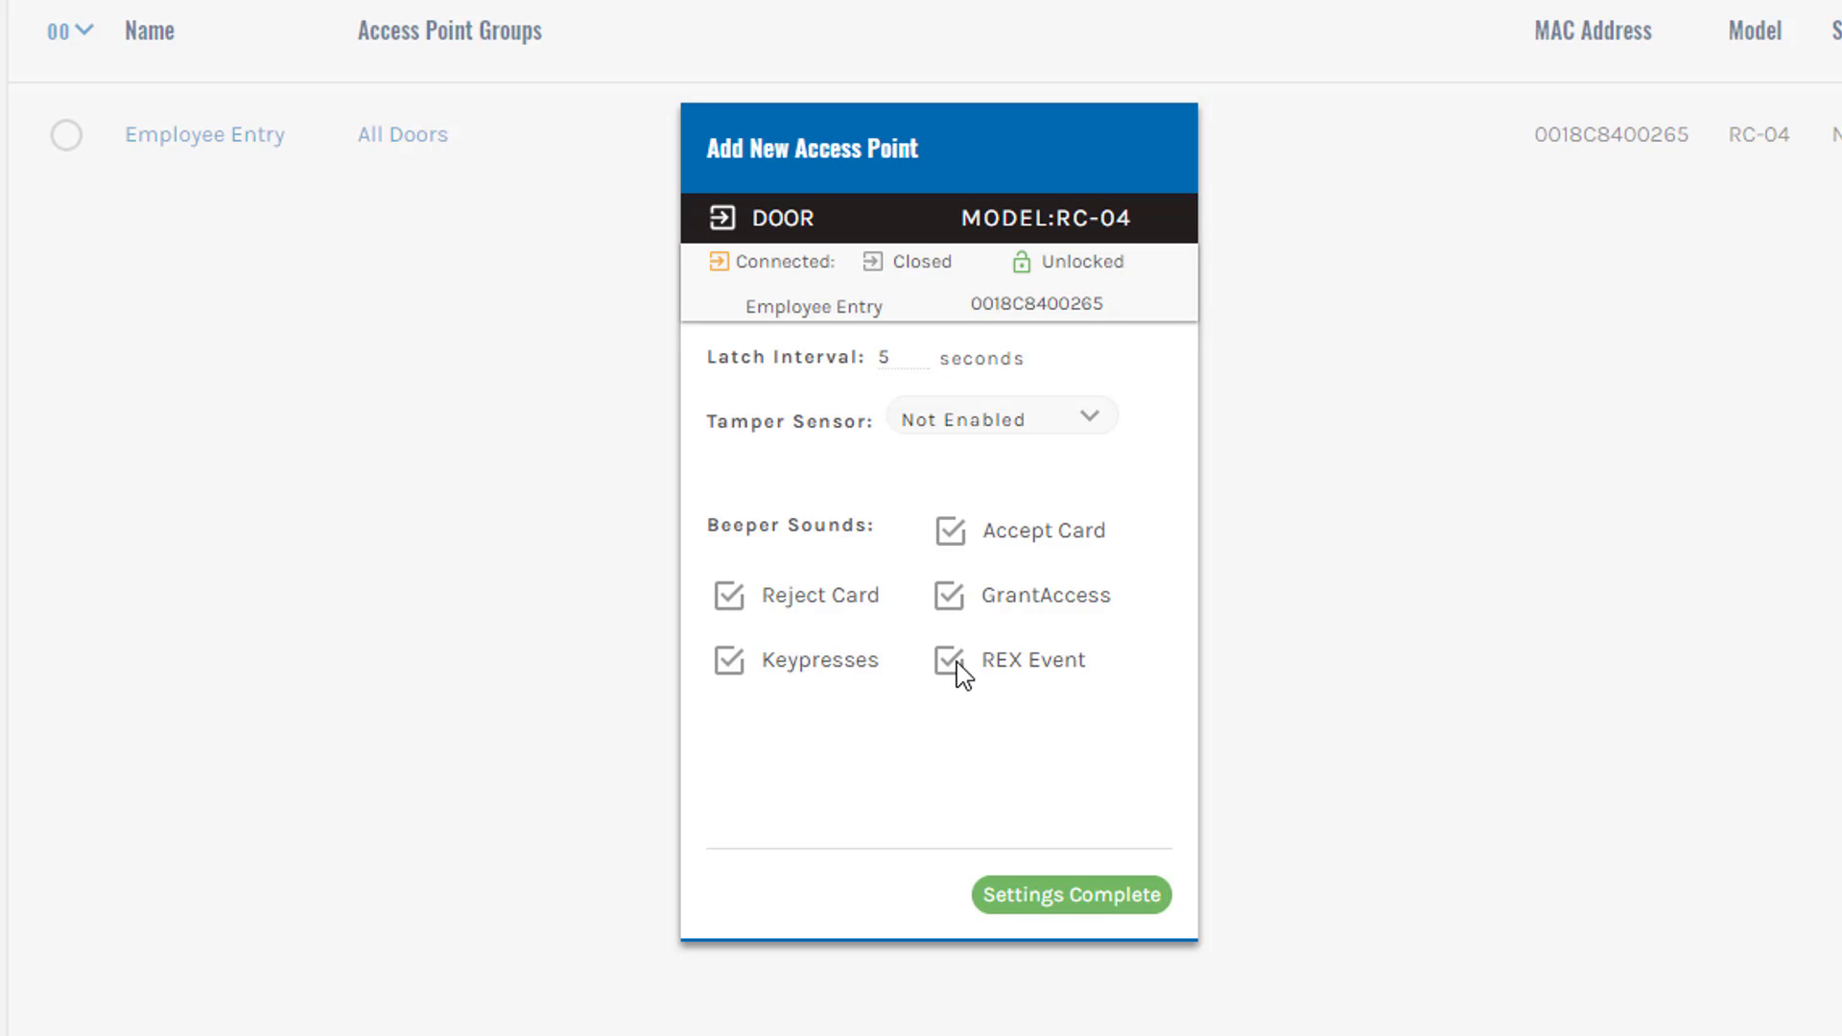
left_click(950, 664)
- Save the door settings and lock the Employee Entry door to close the wizard
left_click(1069, 897)
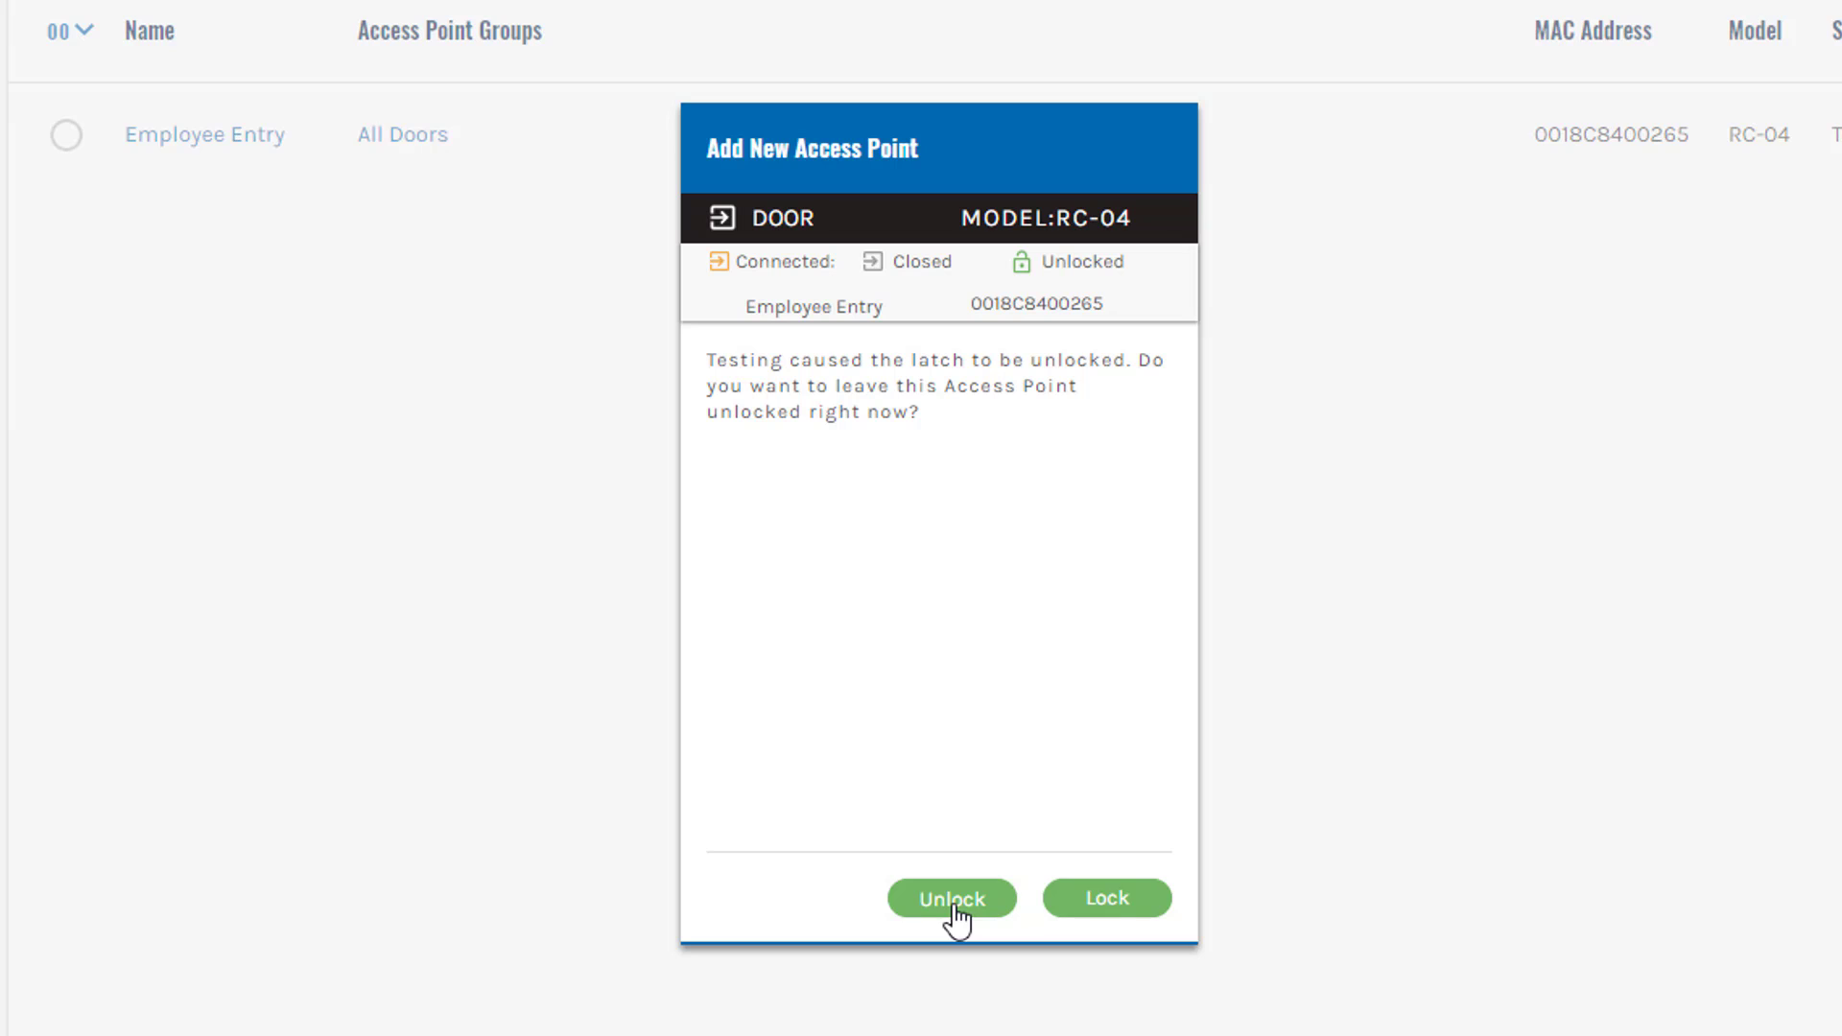
left_click(1118, 907)
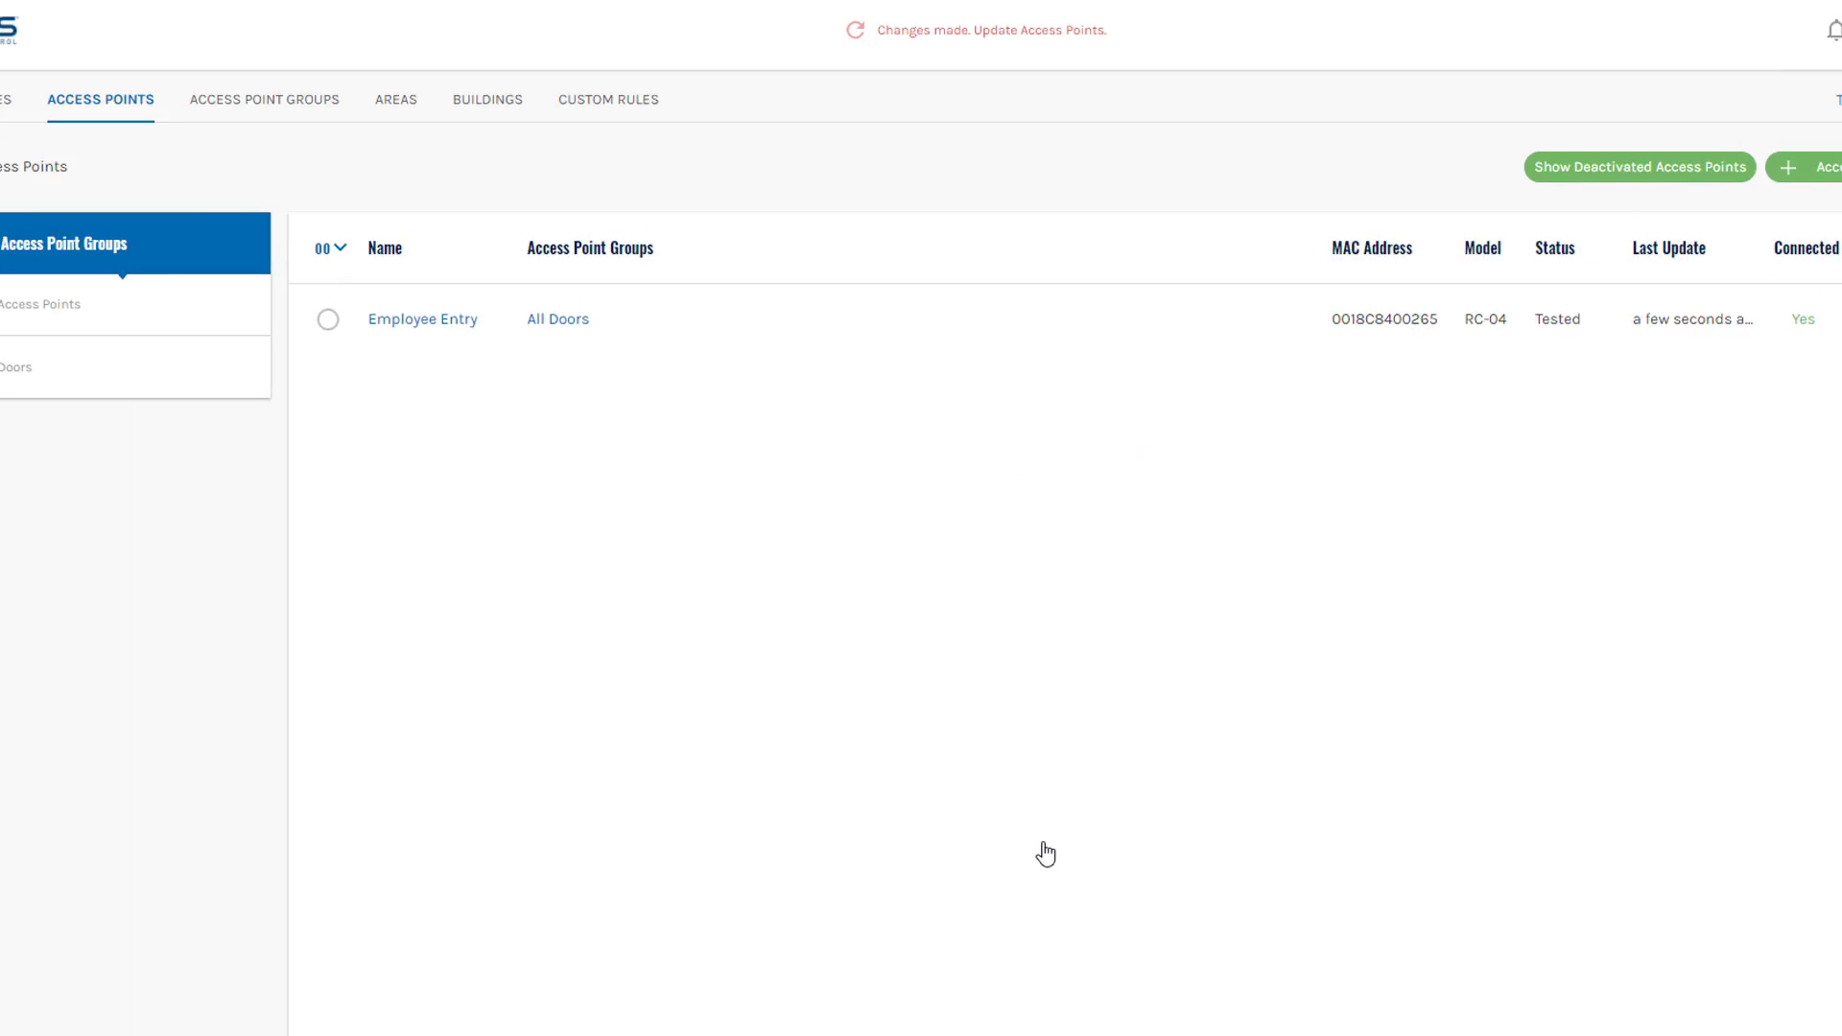
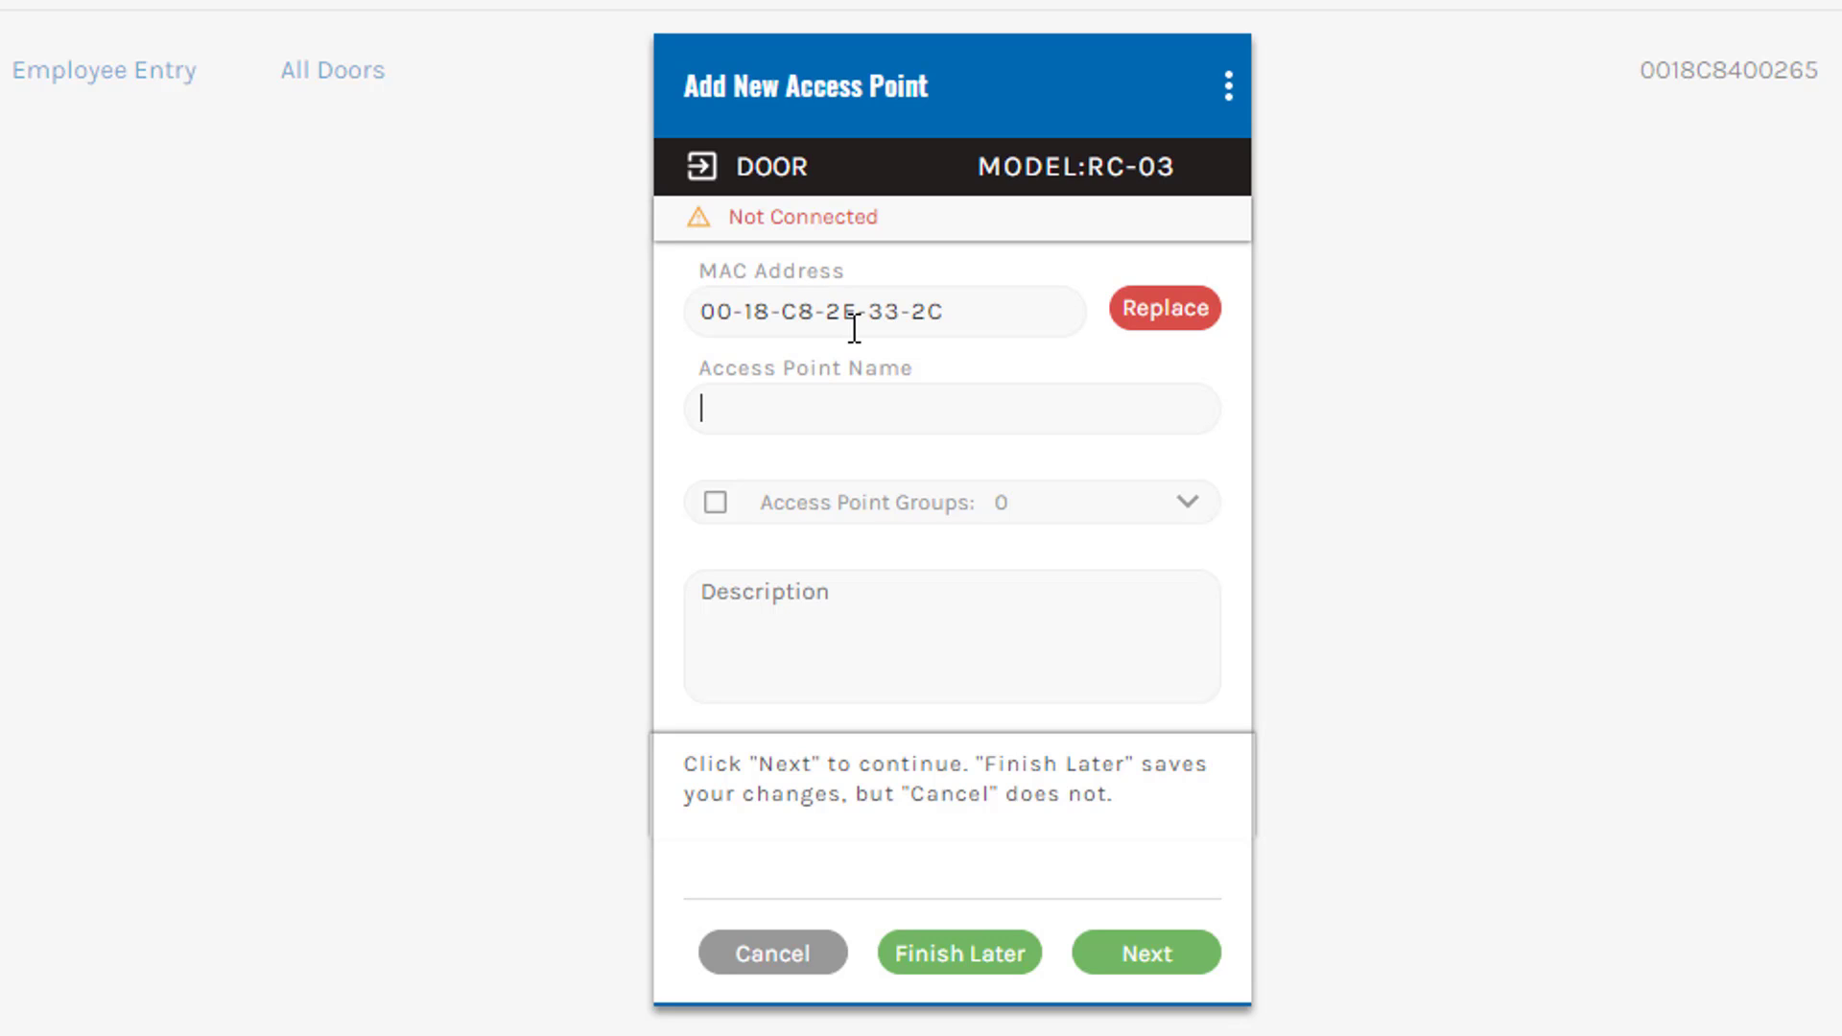
- Name the new access point 'Front Door', assign it to the All Doors group, and continue
type("Front Door")
key("Tab")
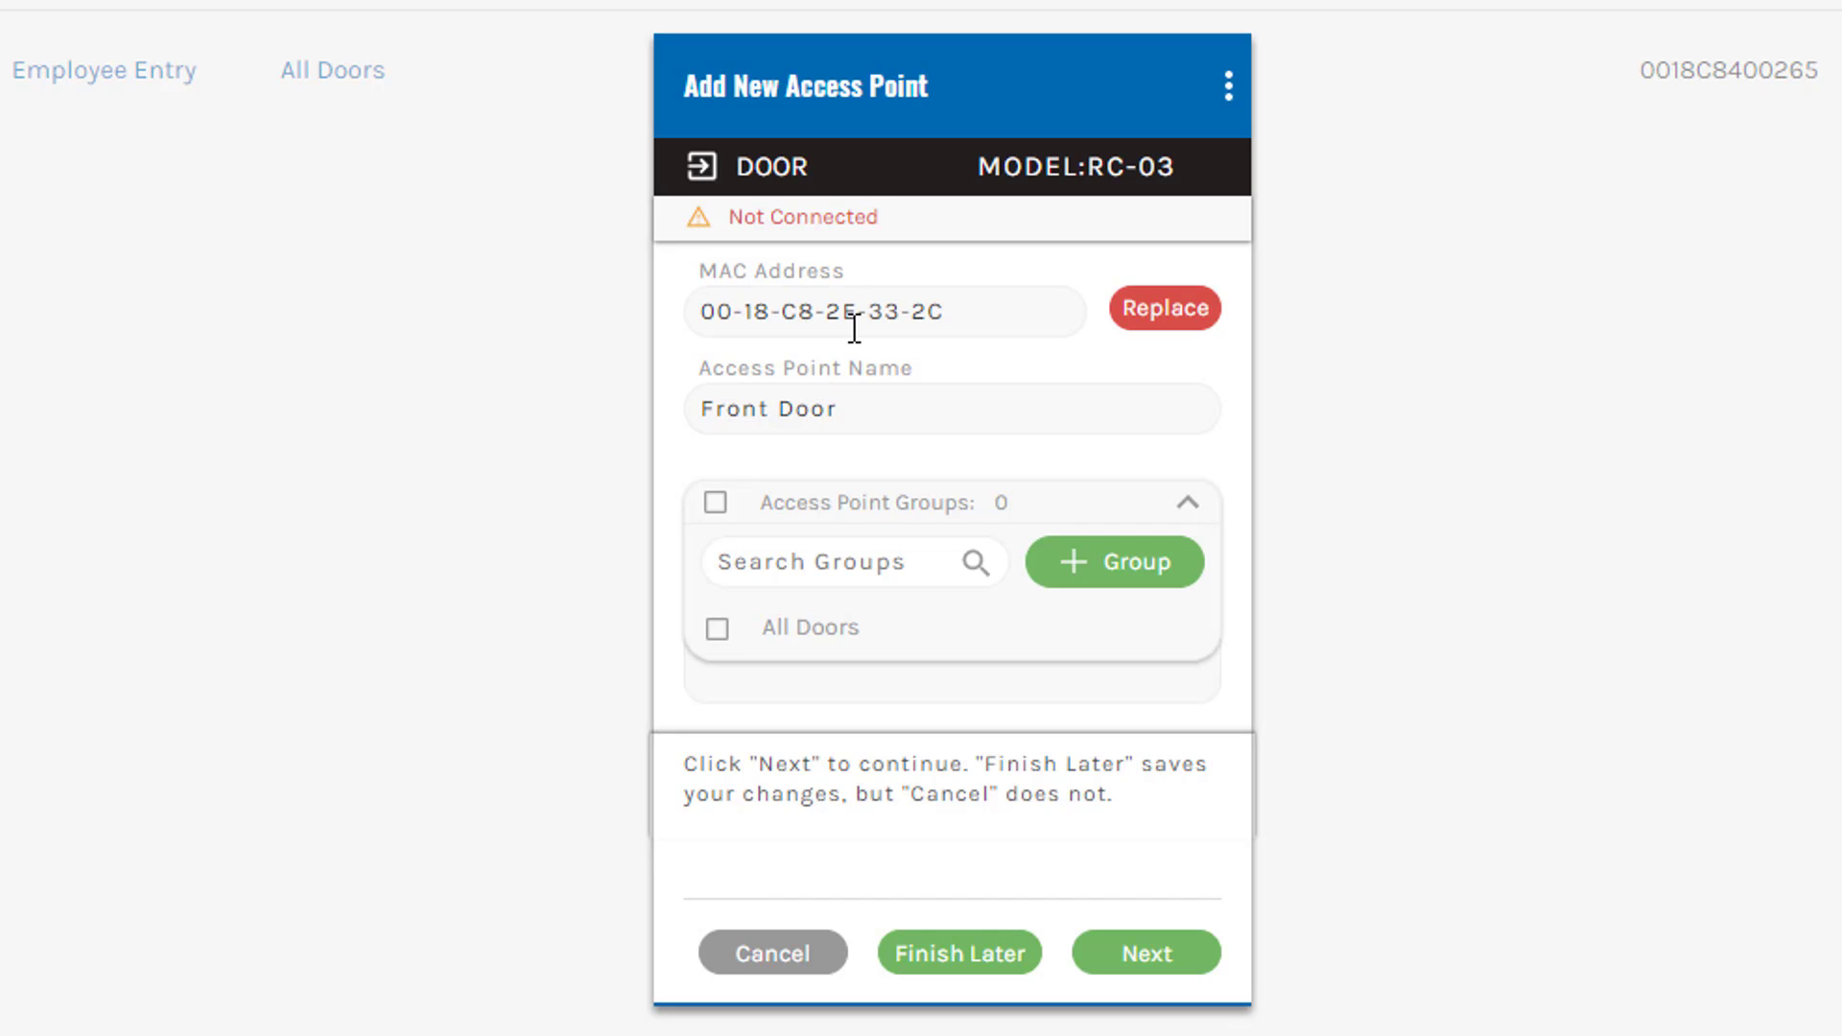
left_click(715, 633)
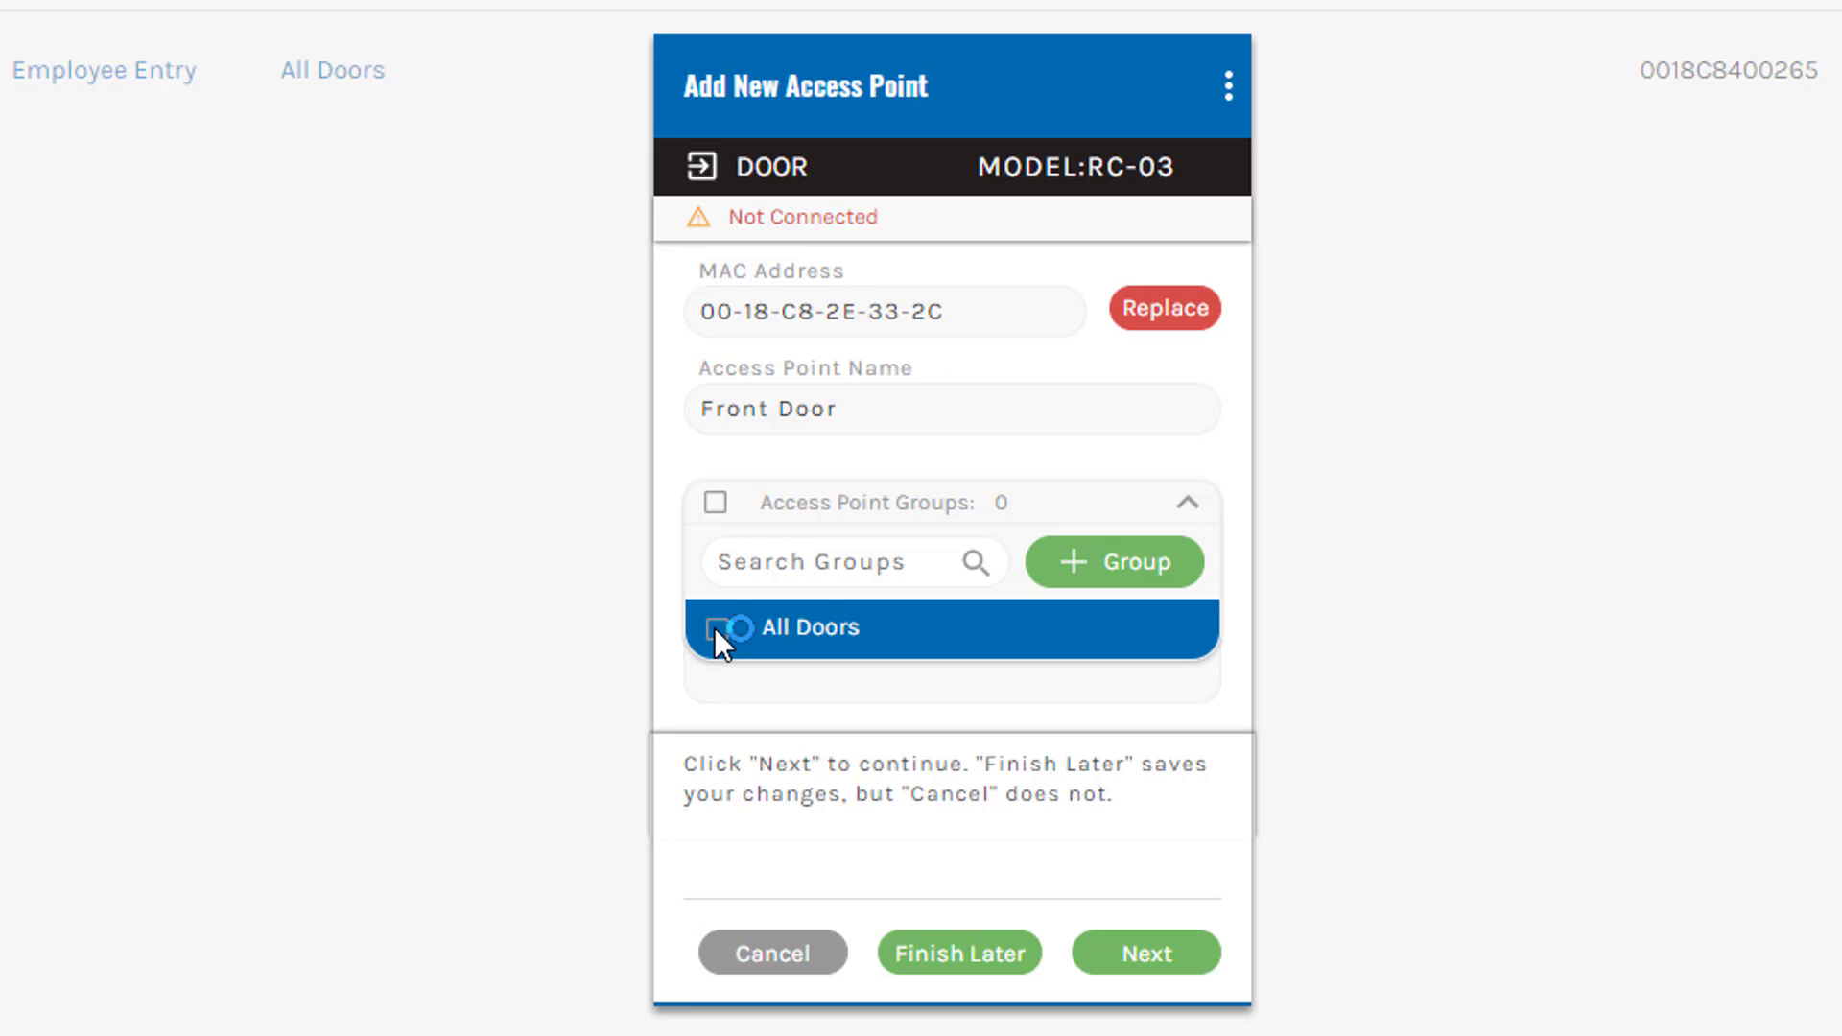
left_click(715, 629)
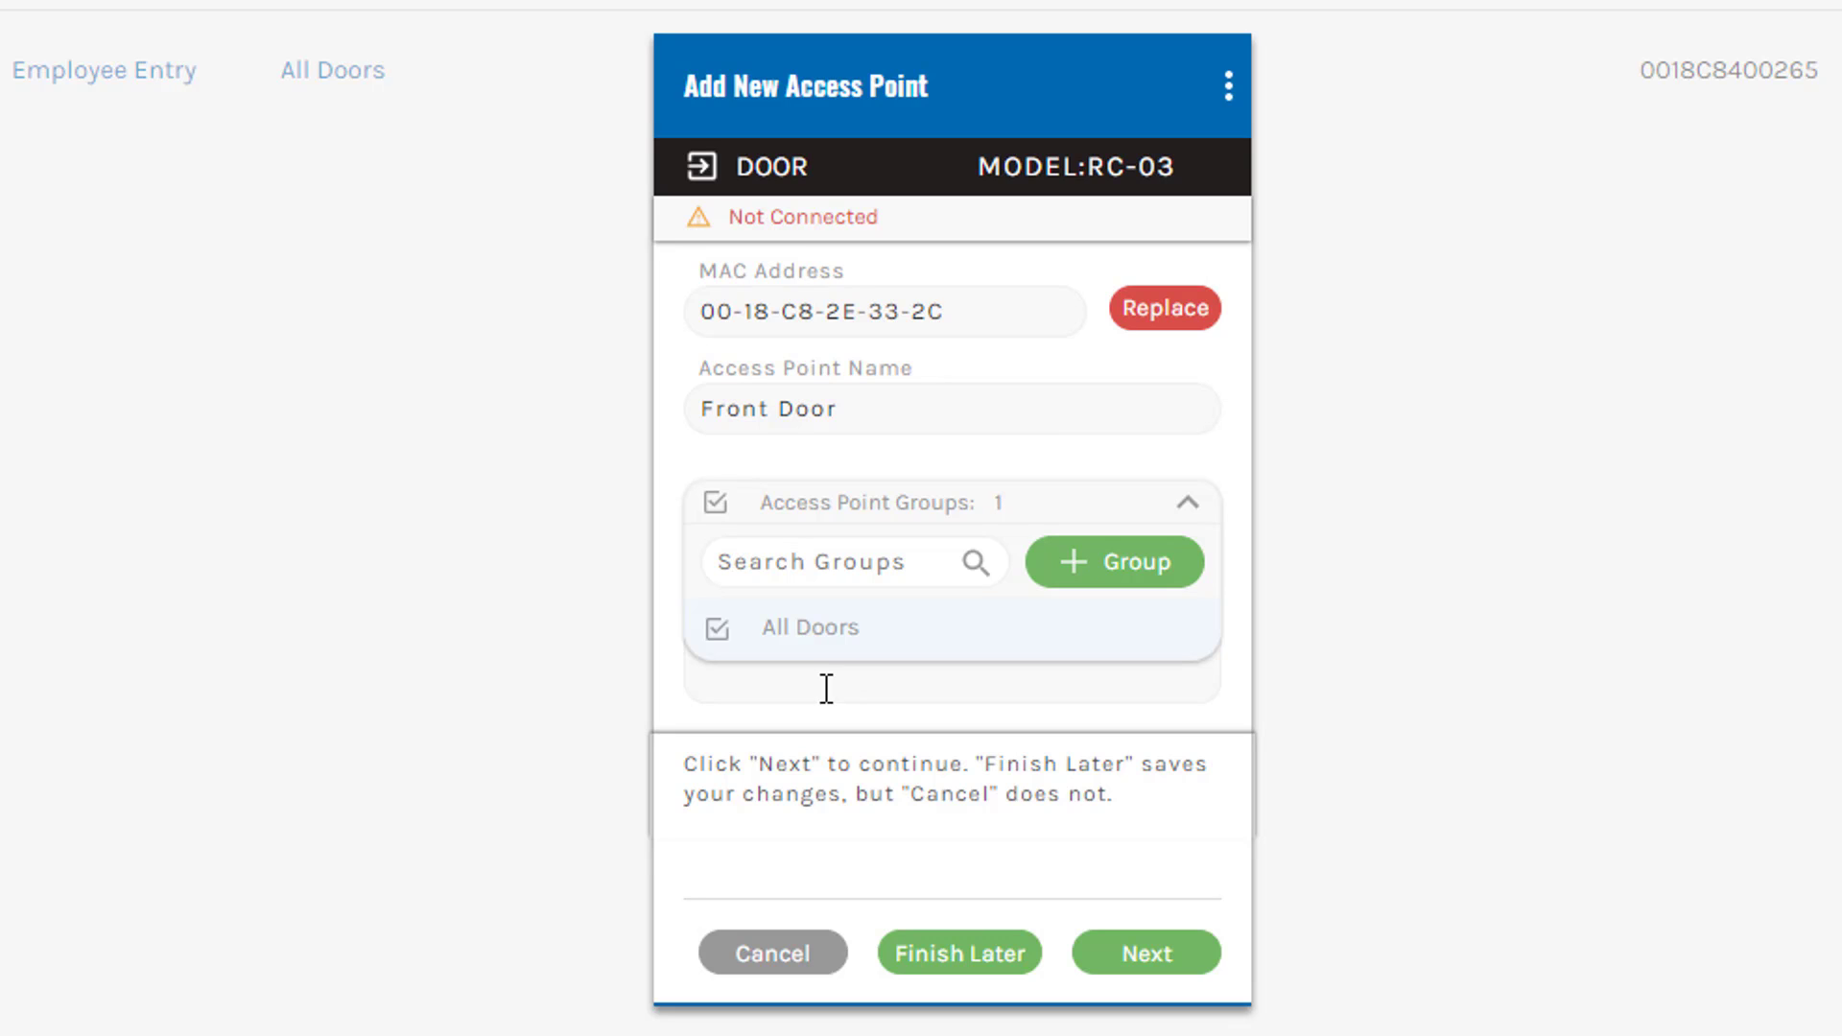
key("Tab")
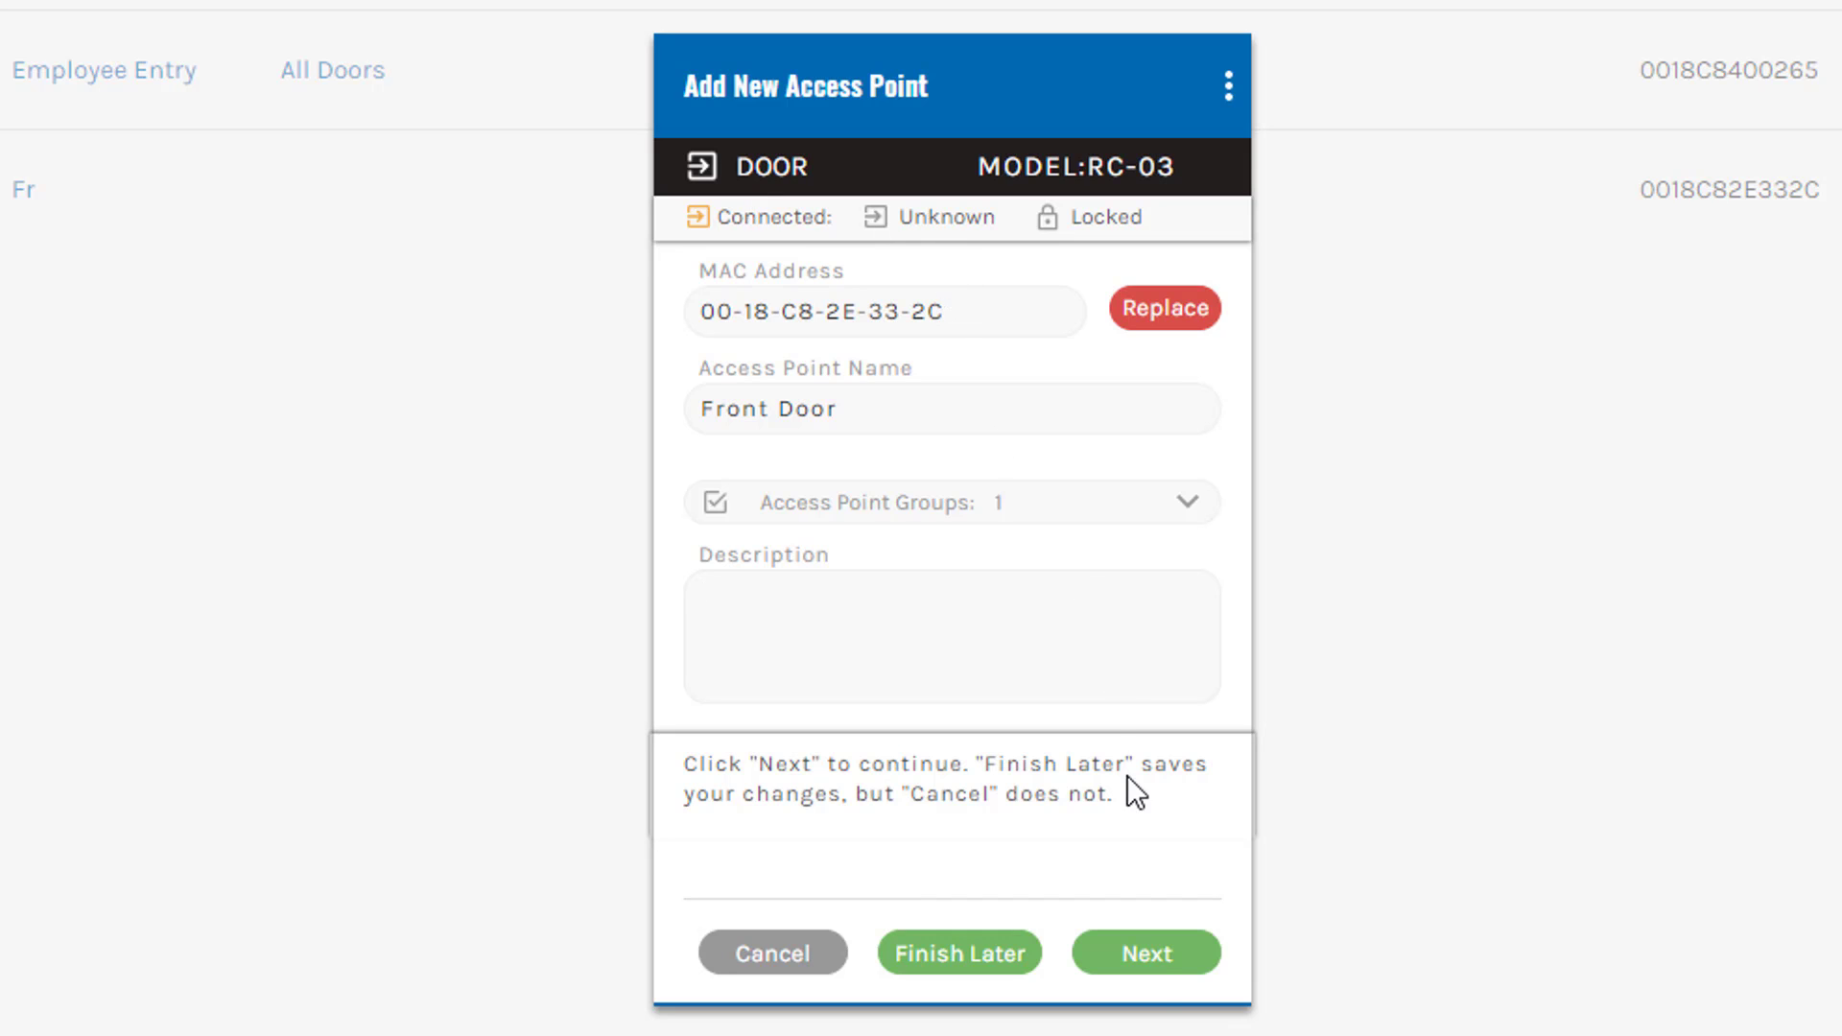
left_click(1154, 962)
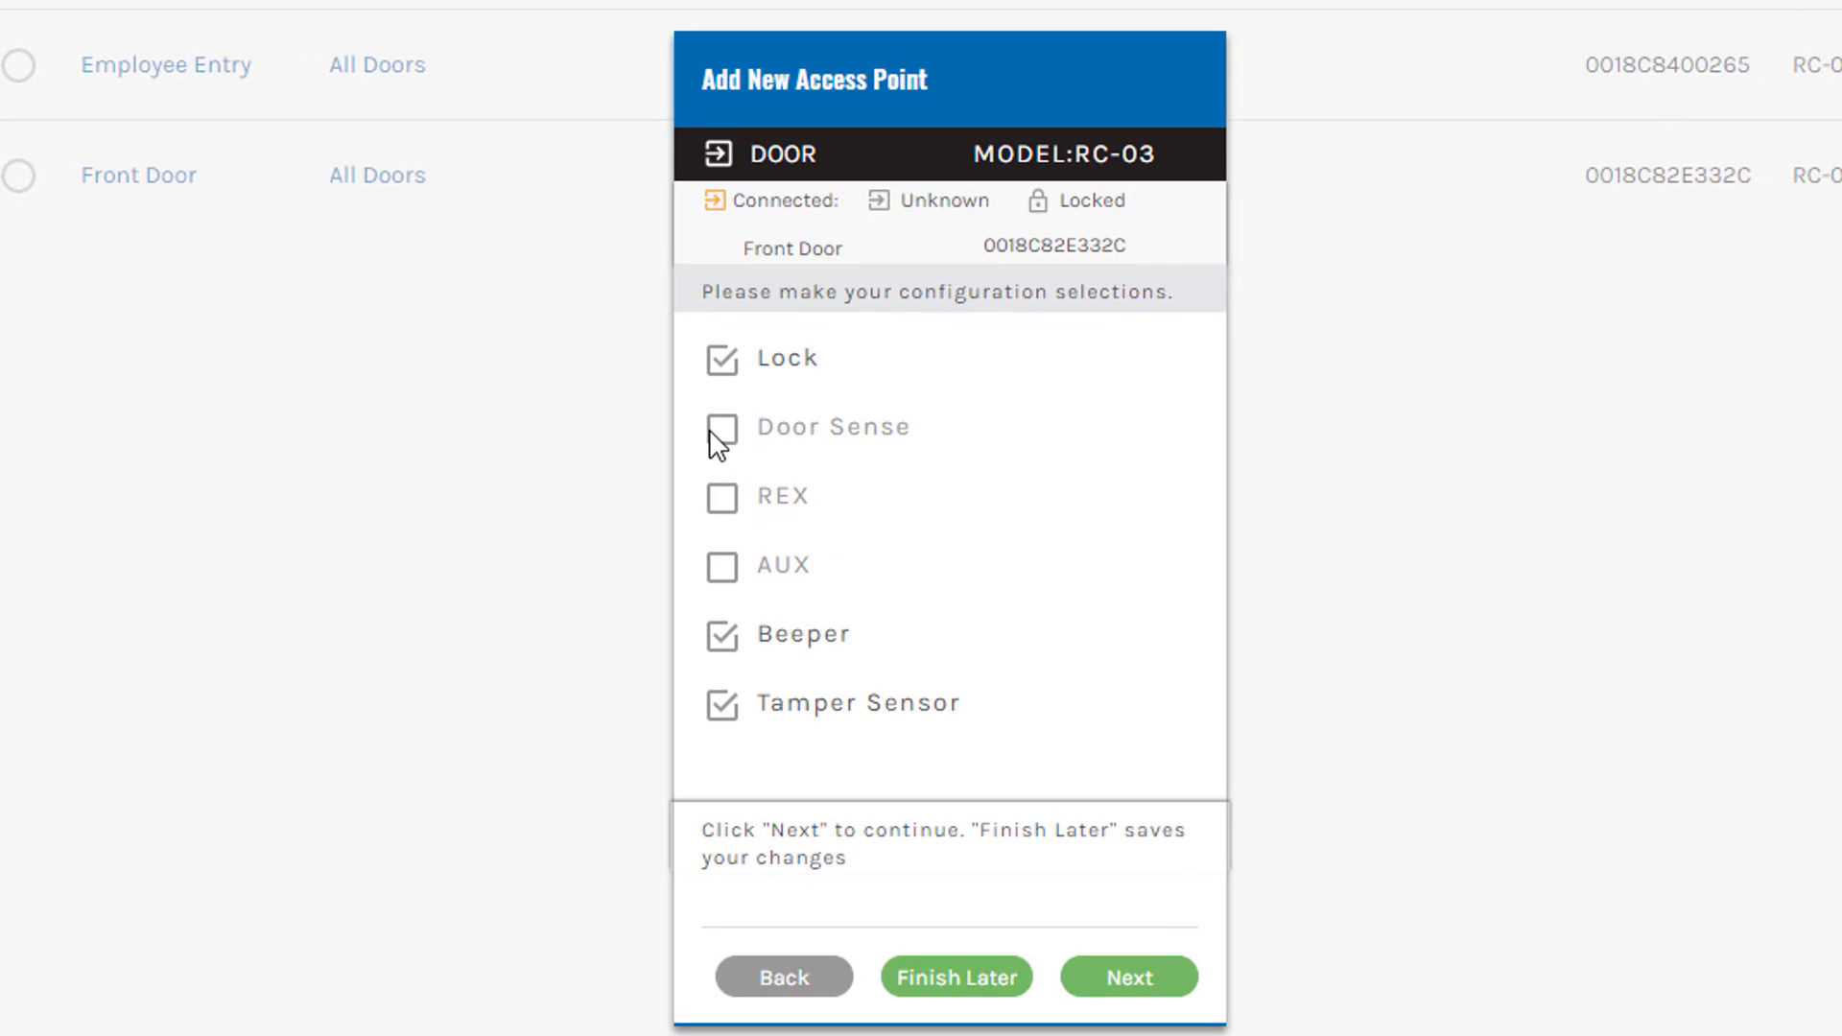
- Enable Door Sense and REX, disable Tamper Sensor, and confirm the lock has an EDK
left_click(725, 434)
left_click(722, 501)
left_click(724, 716)
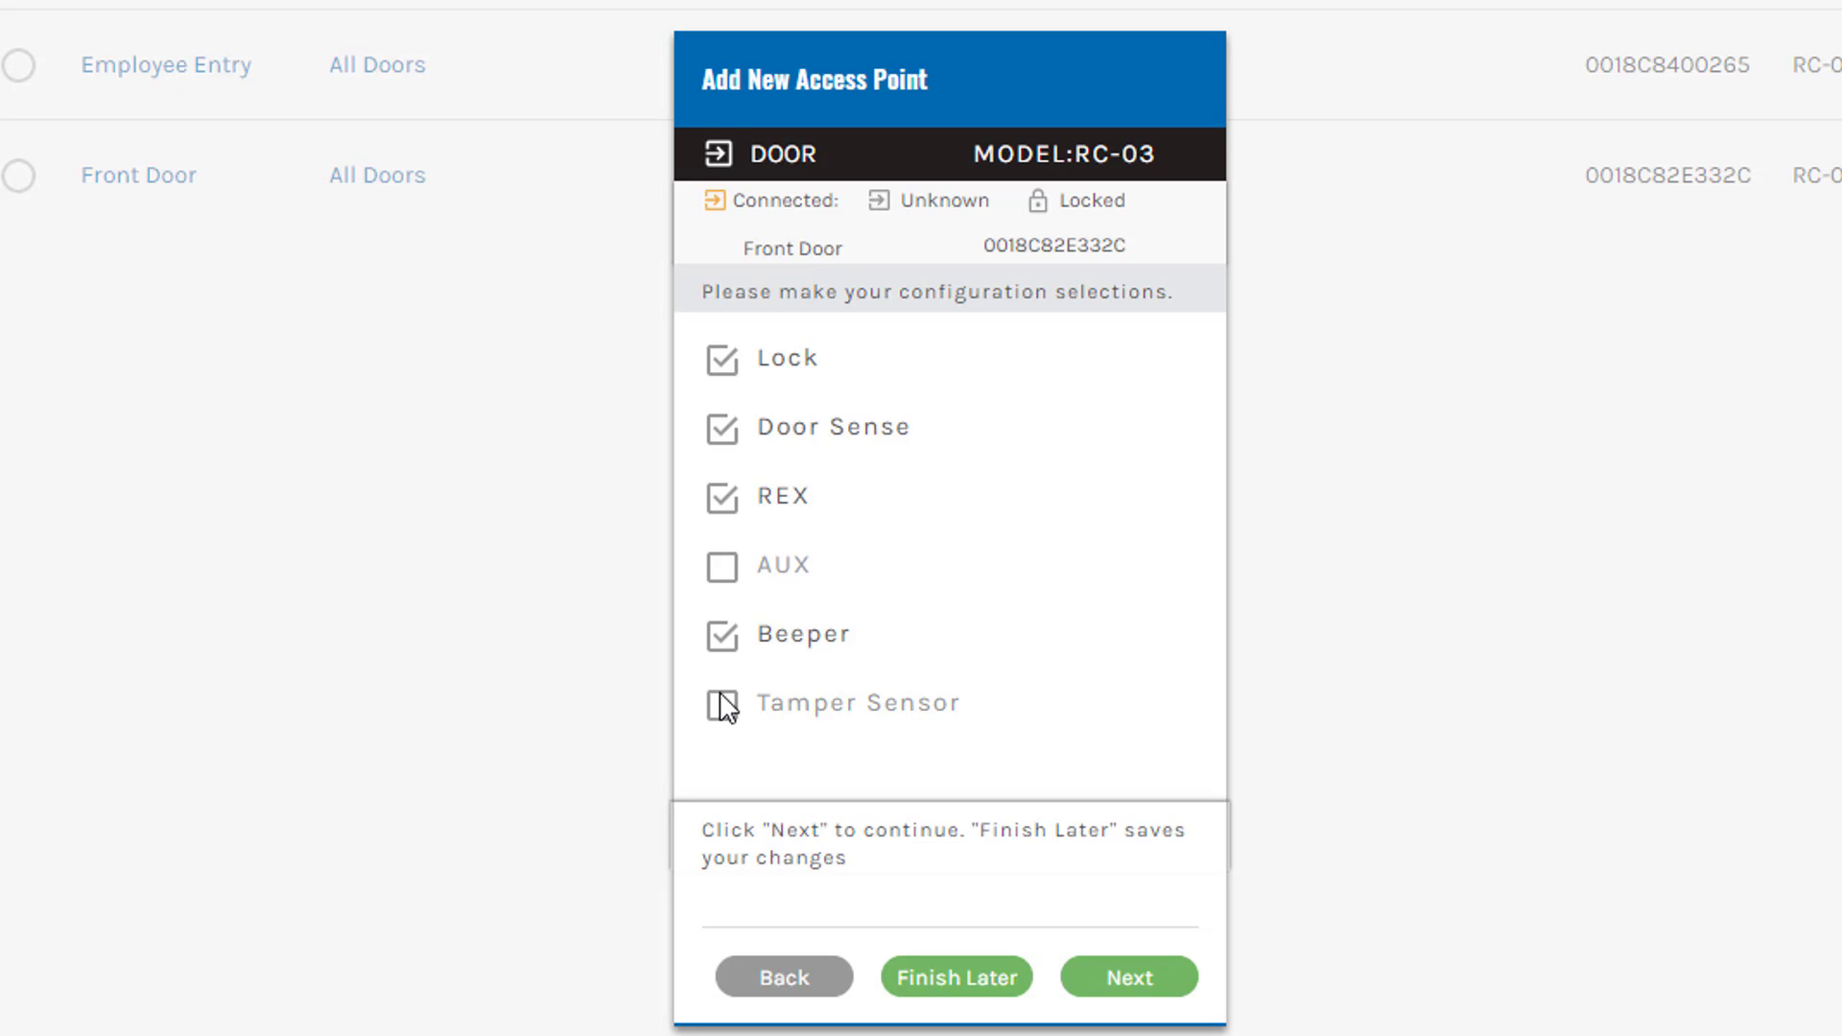
left_click(1140, 983)
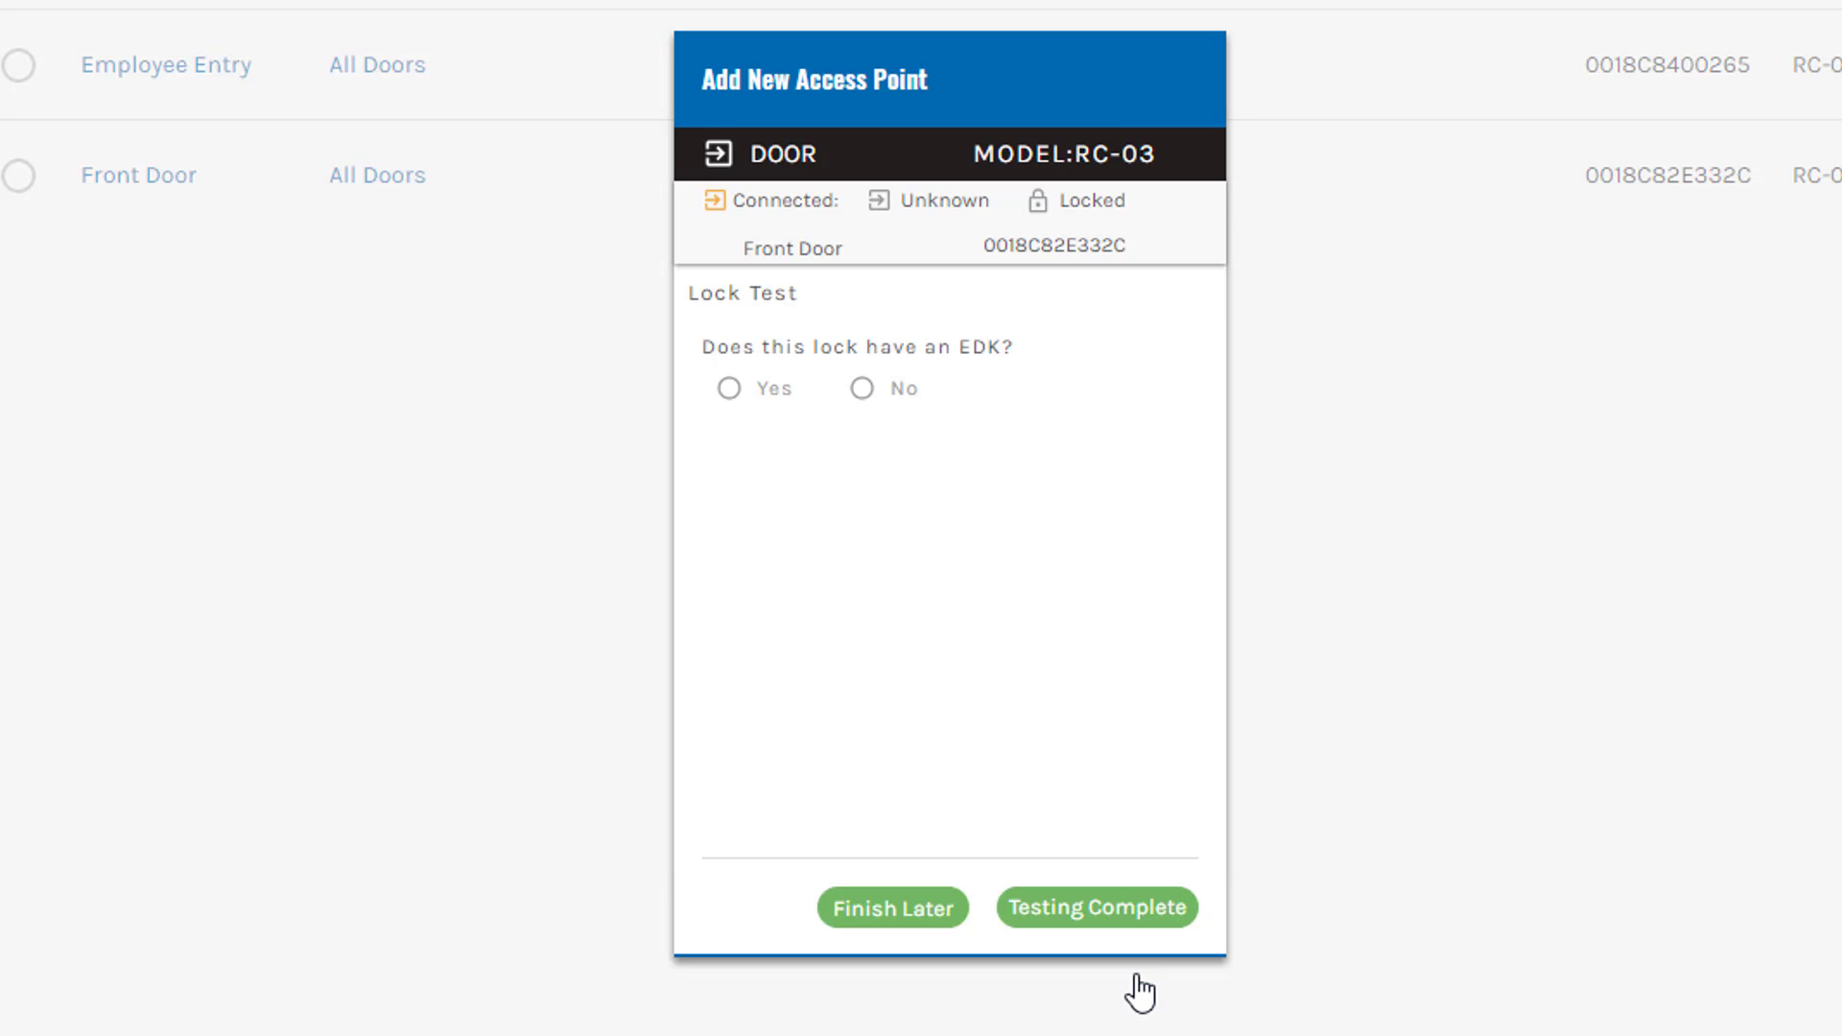
left_click(729, 389)
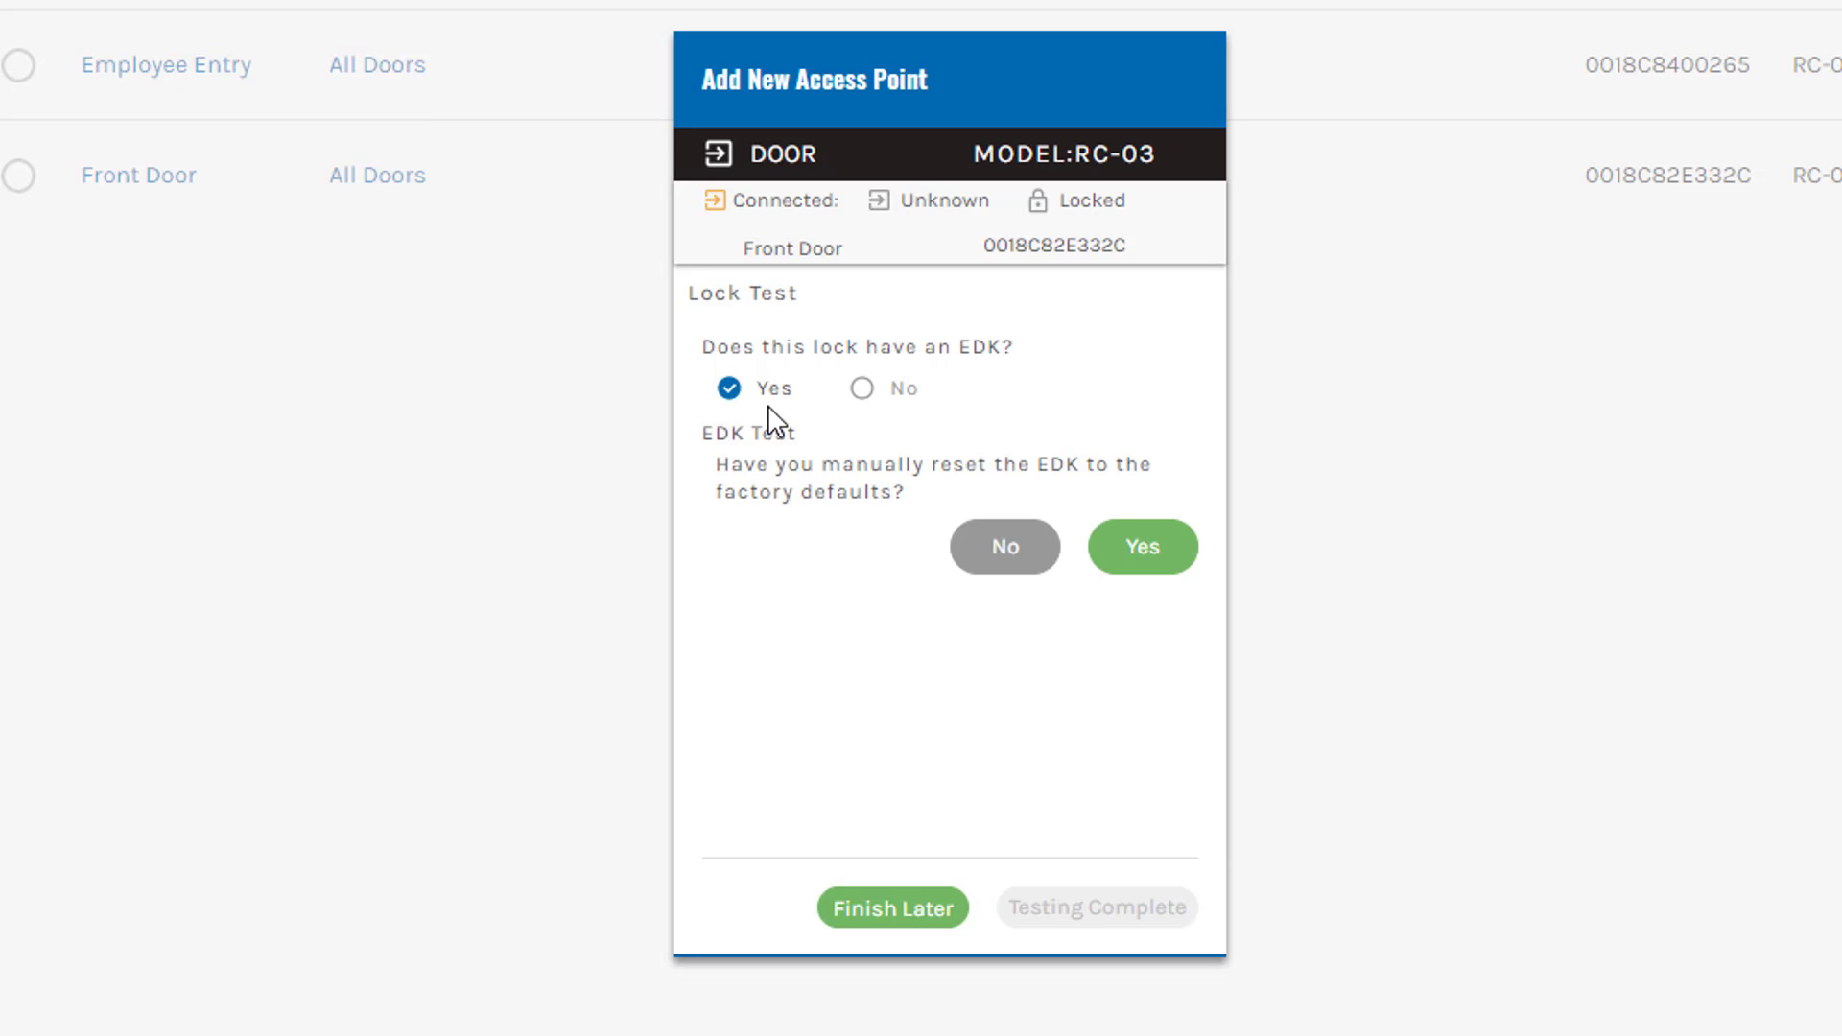
- Confirm the EDK reset and latch unlock/lock, keep the existing EDK code, and accept door sense results
left_click(1149, 558)
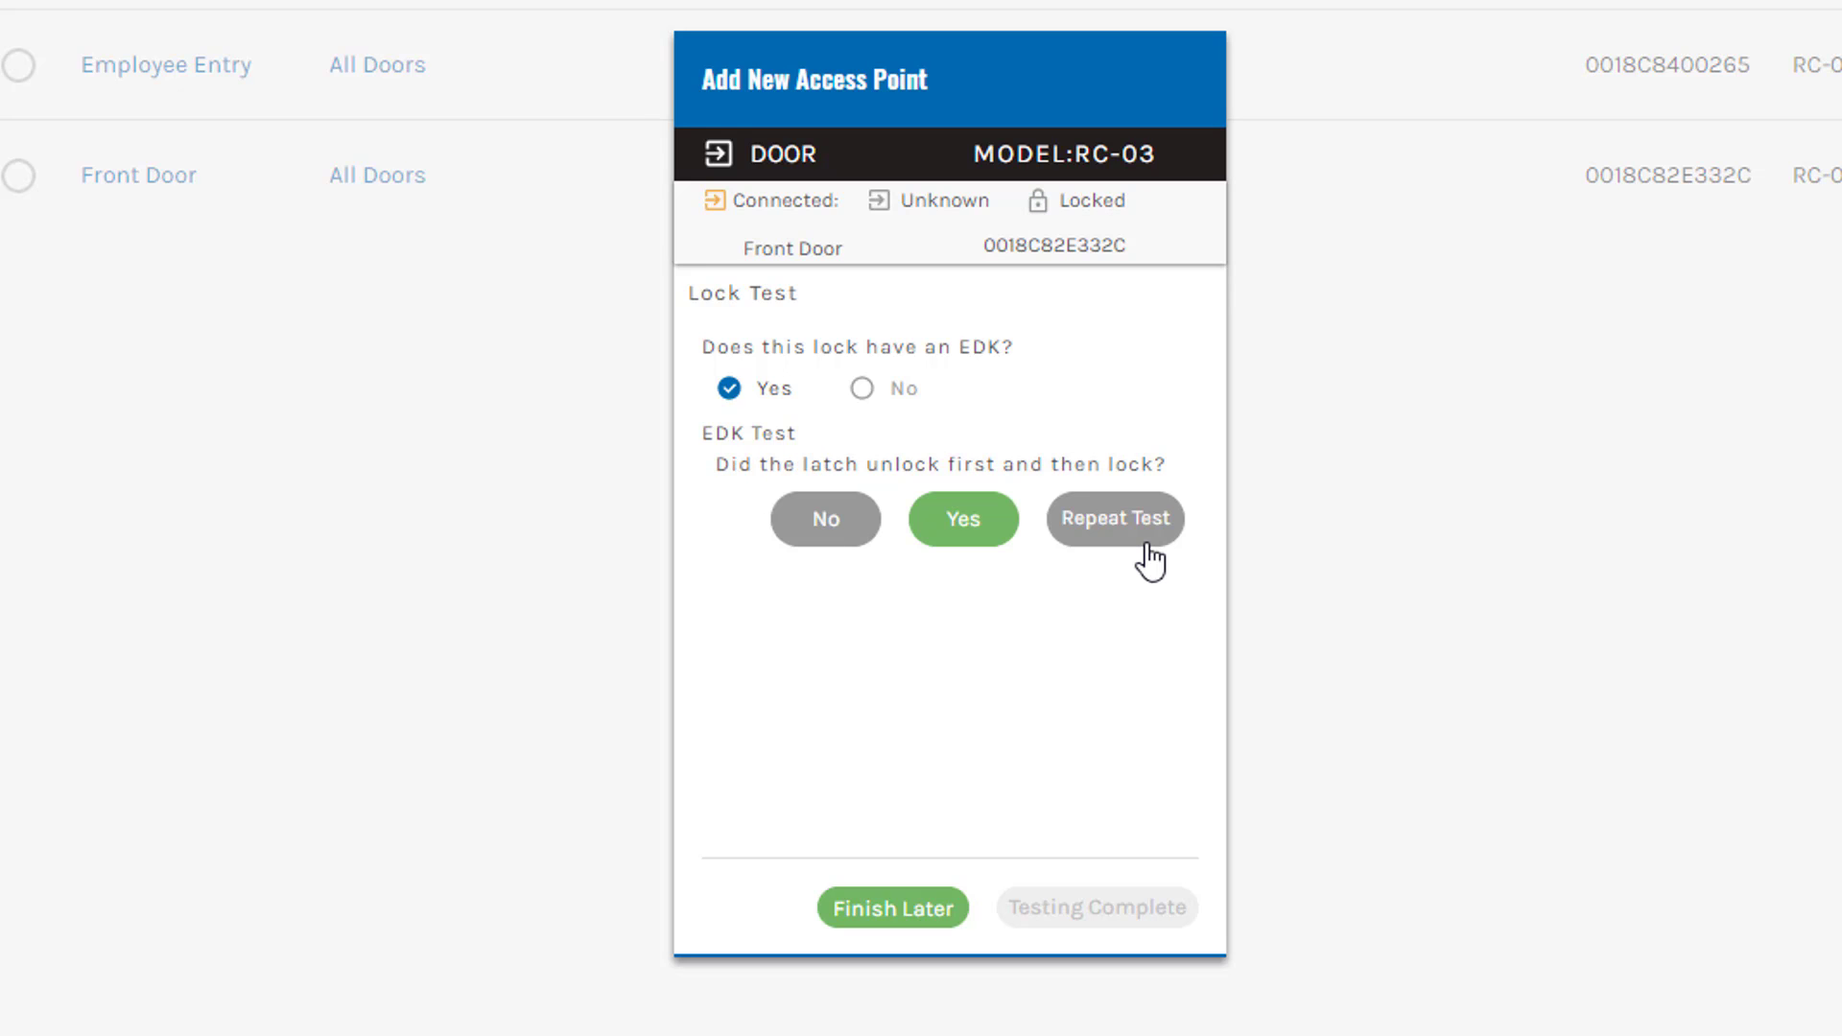
left_click(954, 533)
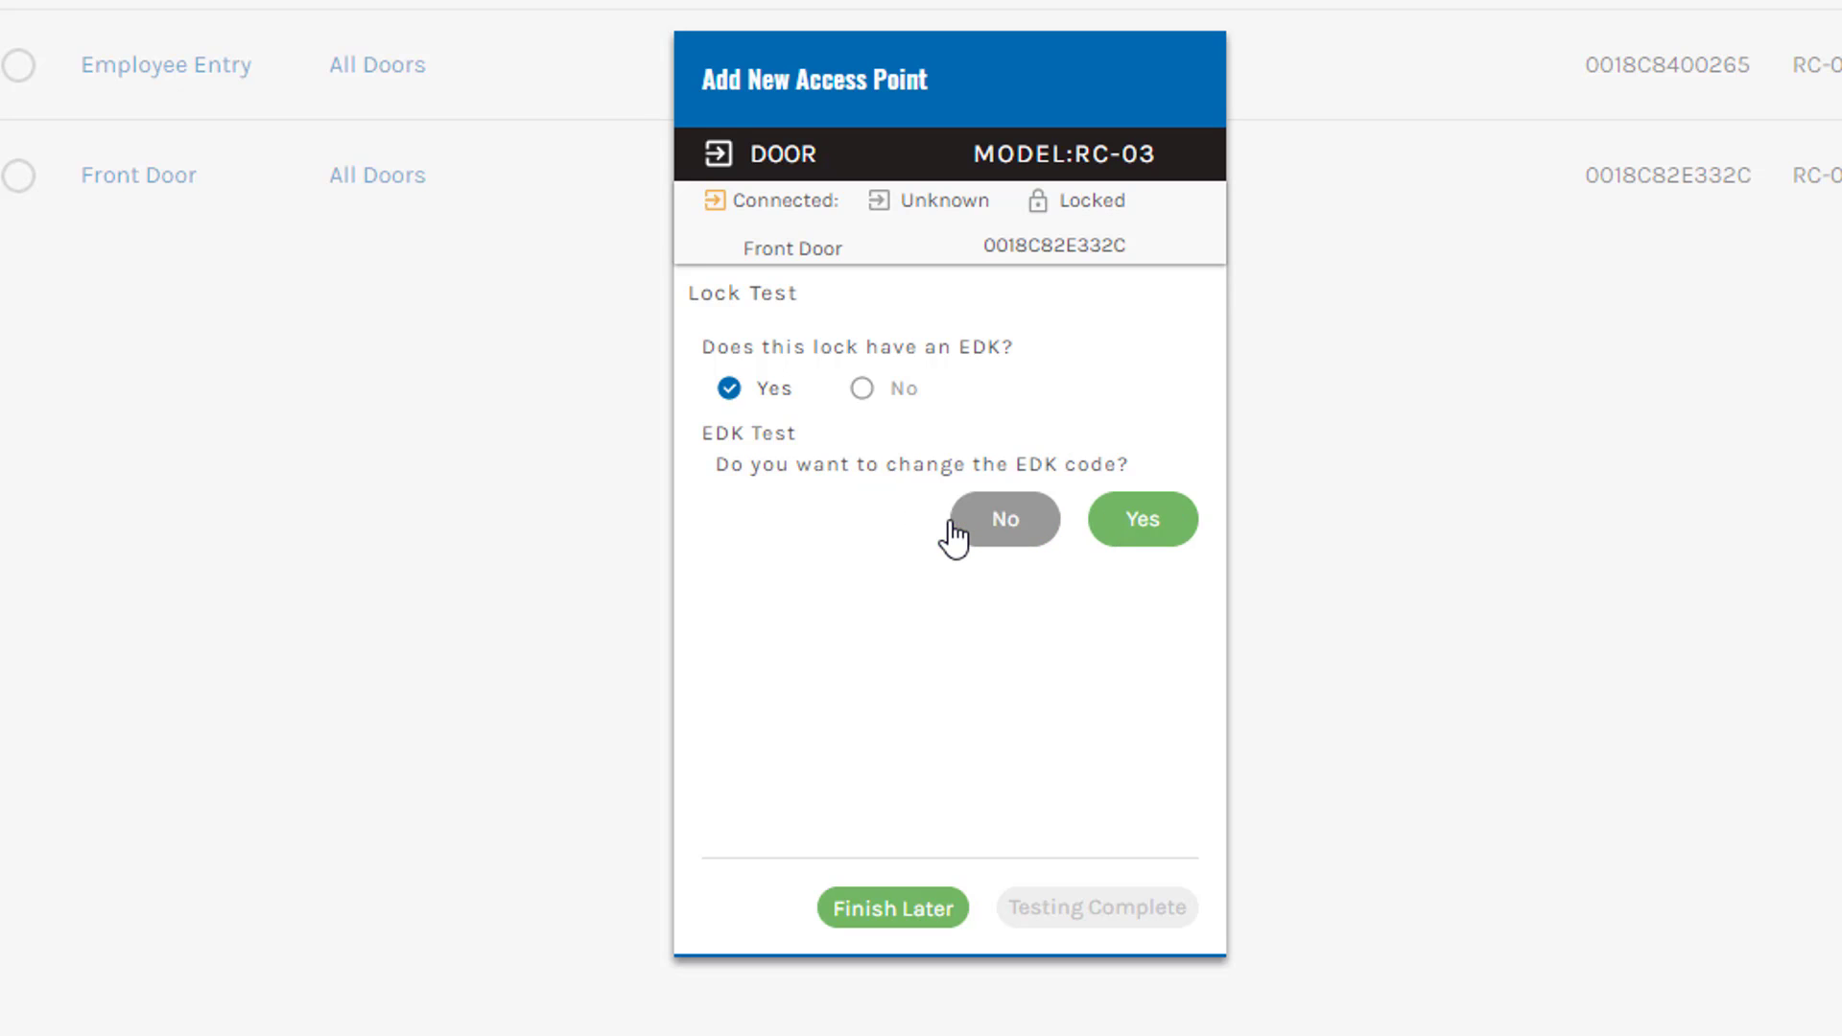
left_click(1010, 523)
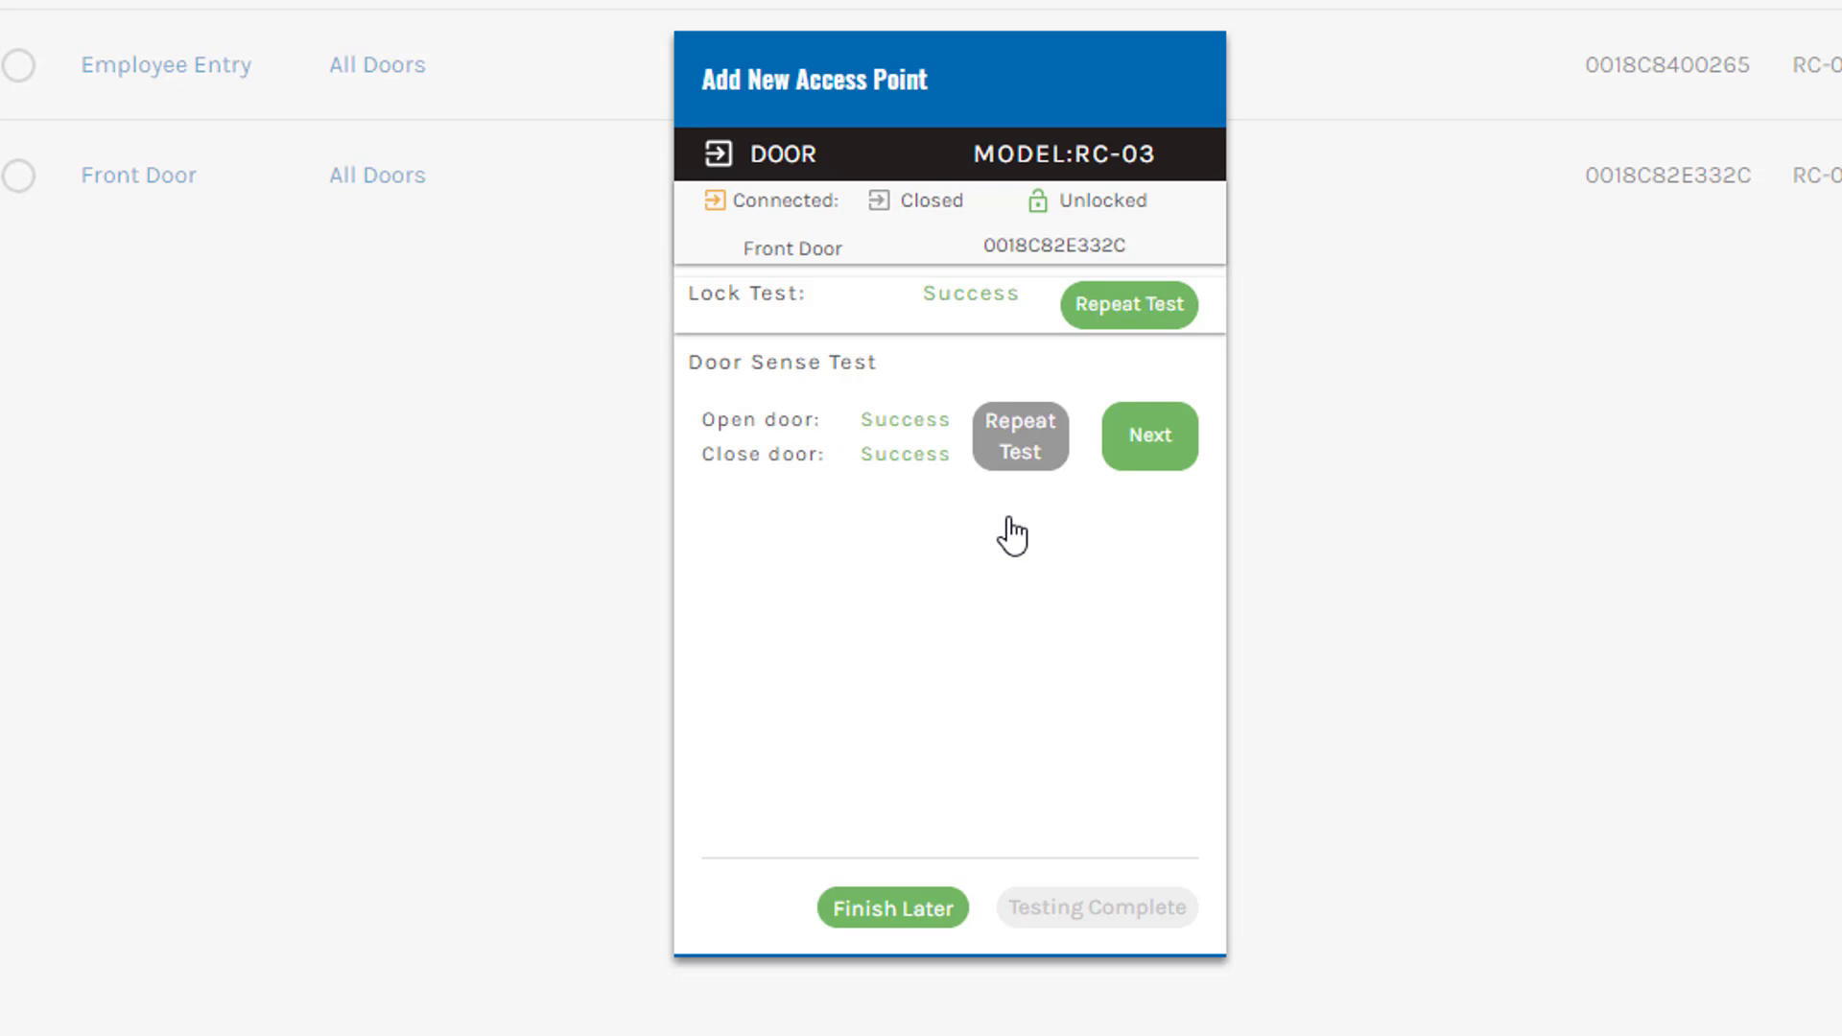
left_click(1125, 453)
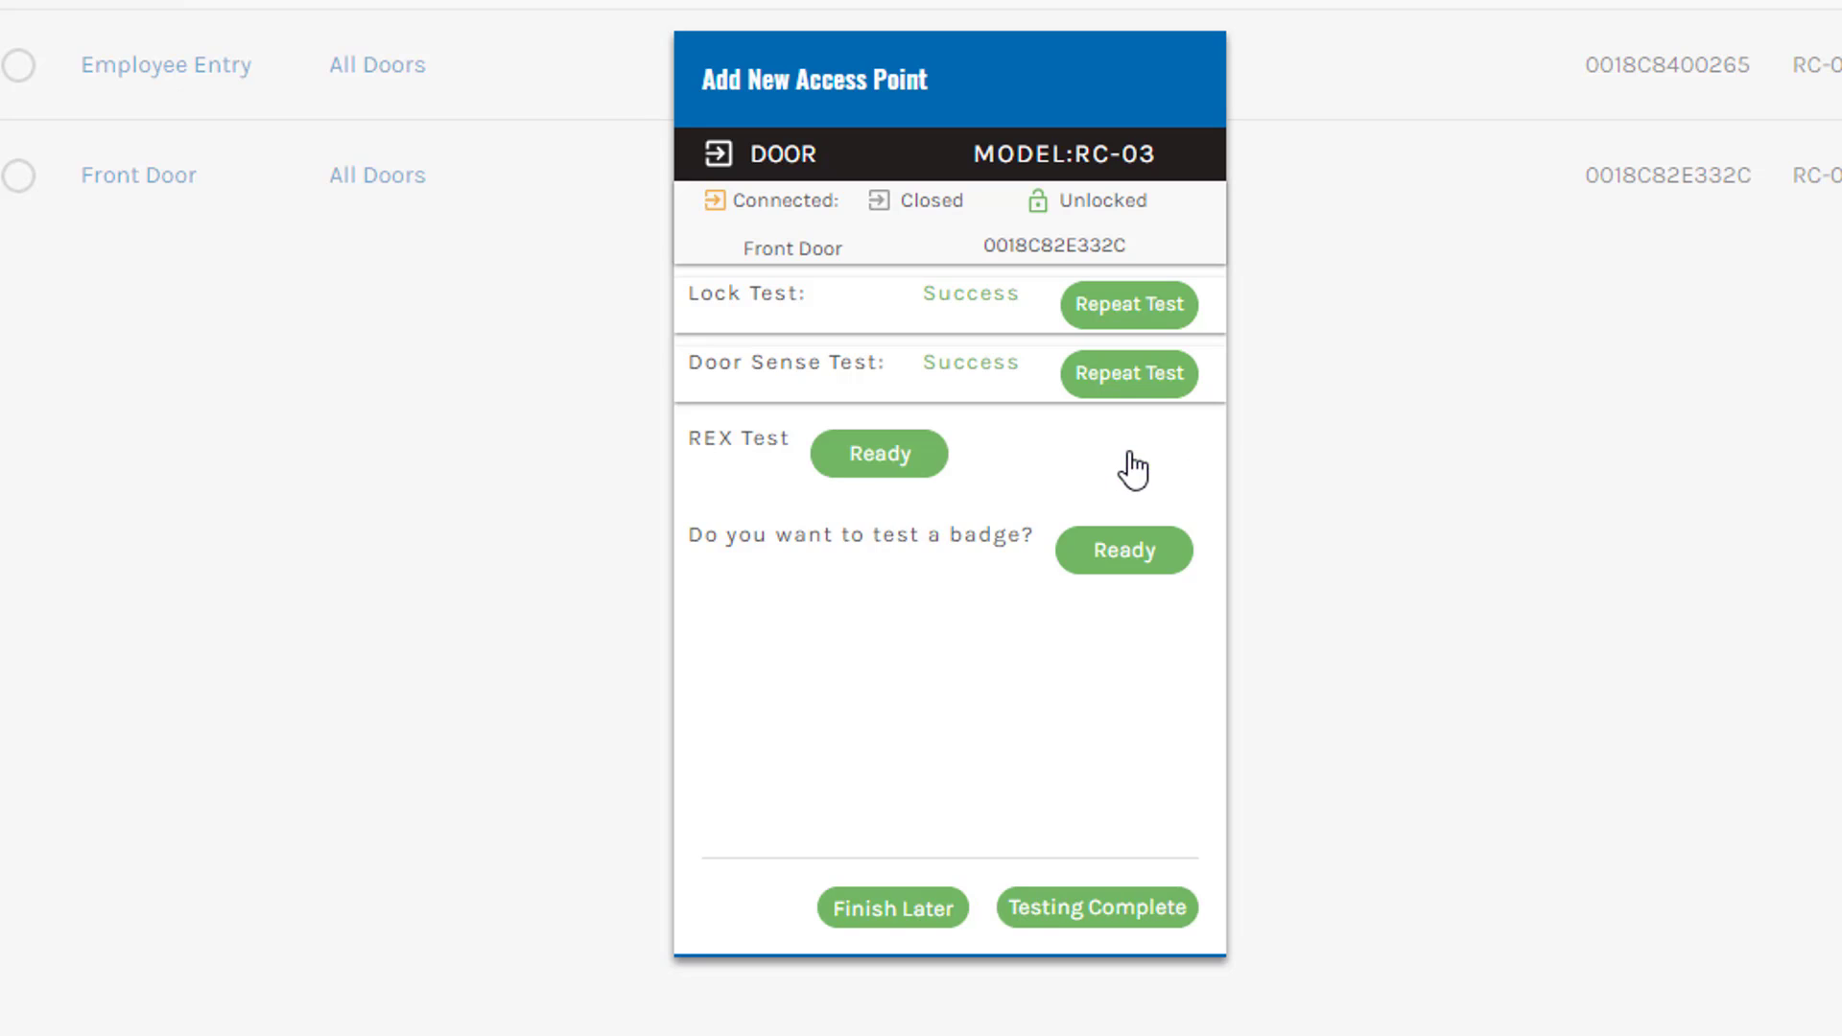
- Run the REX and badge tests for Front Door and finish testing
left_click(879, 458)
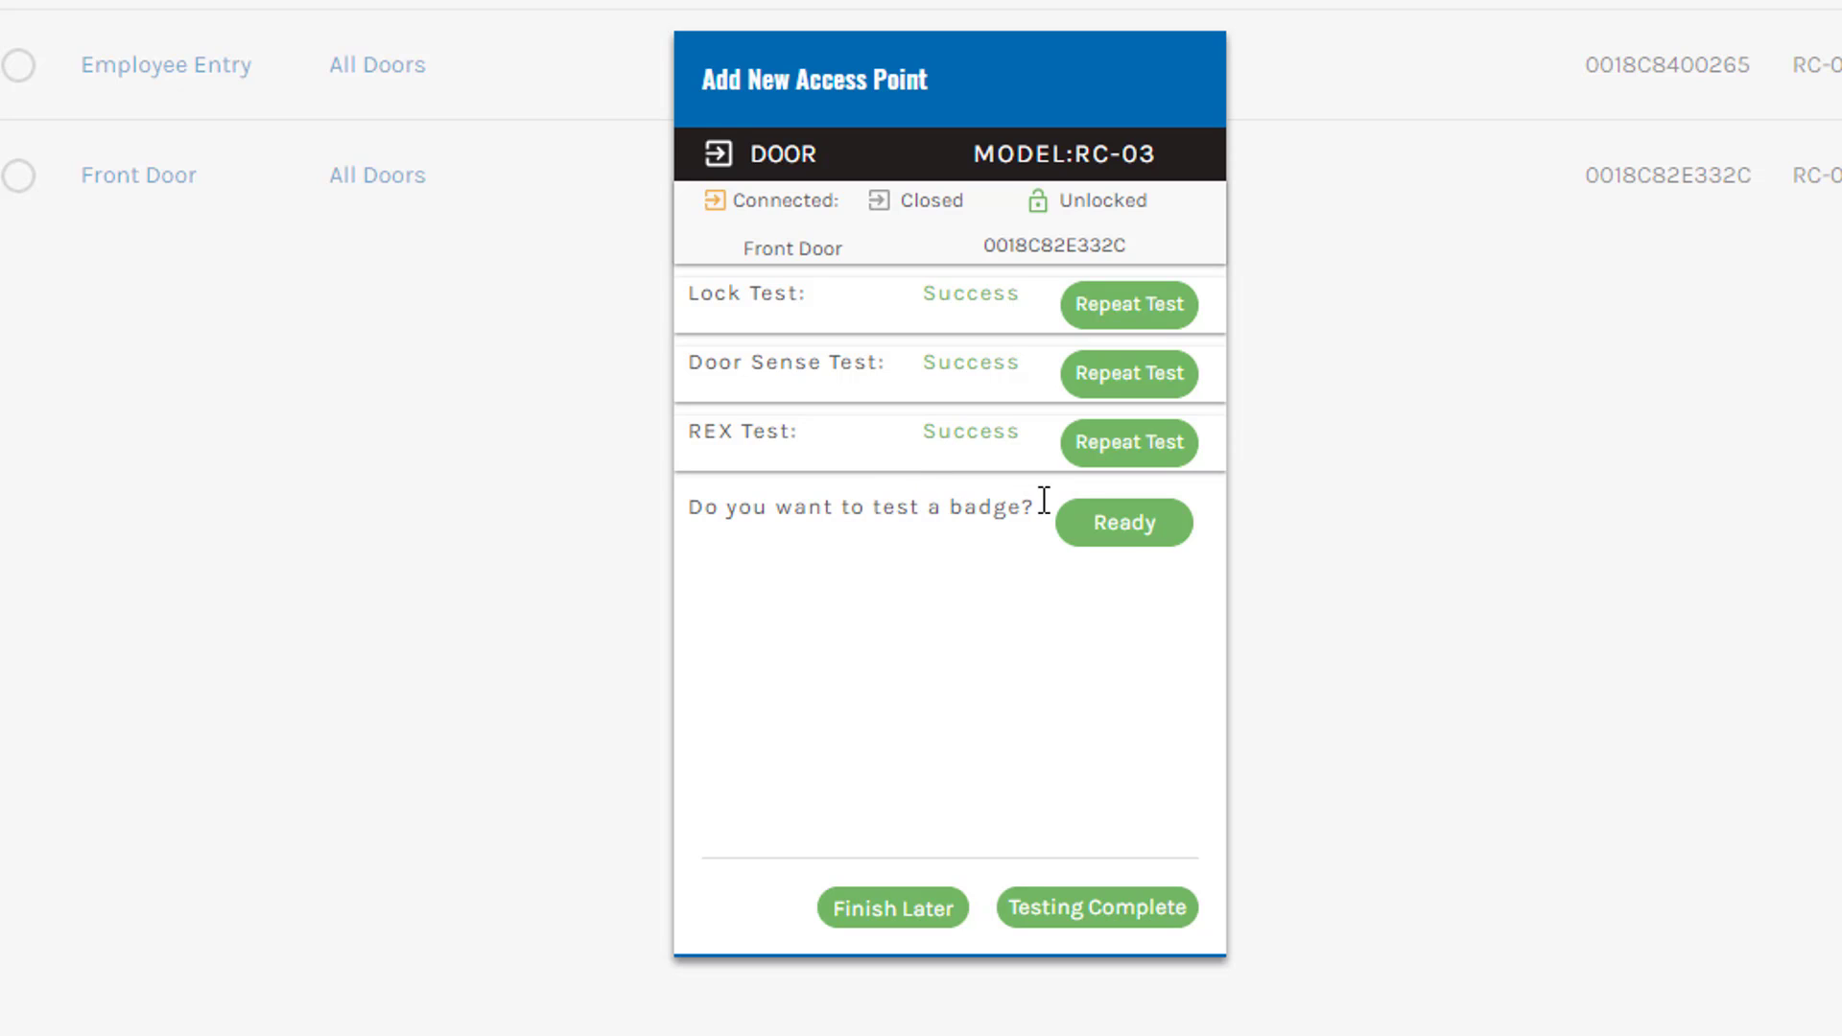
left_click(1135, 530)
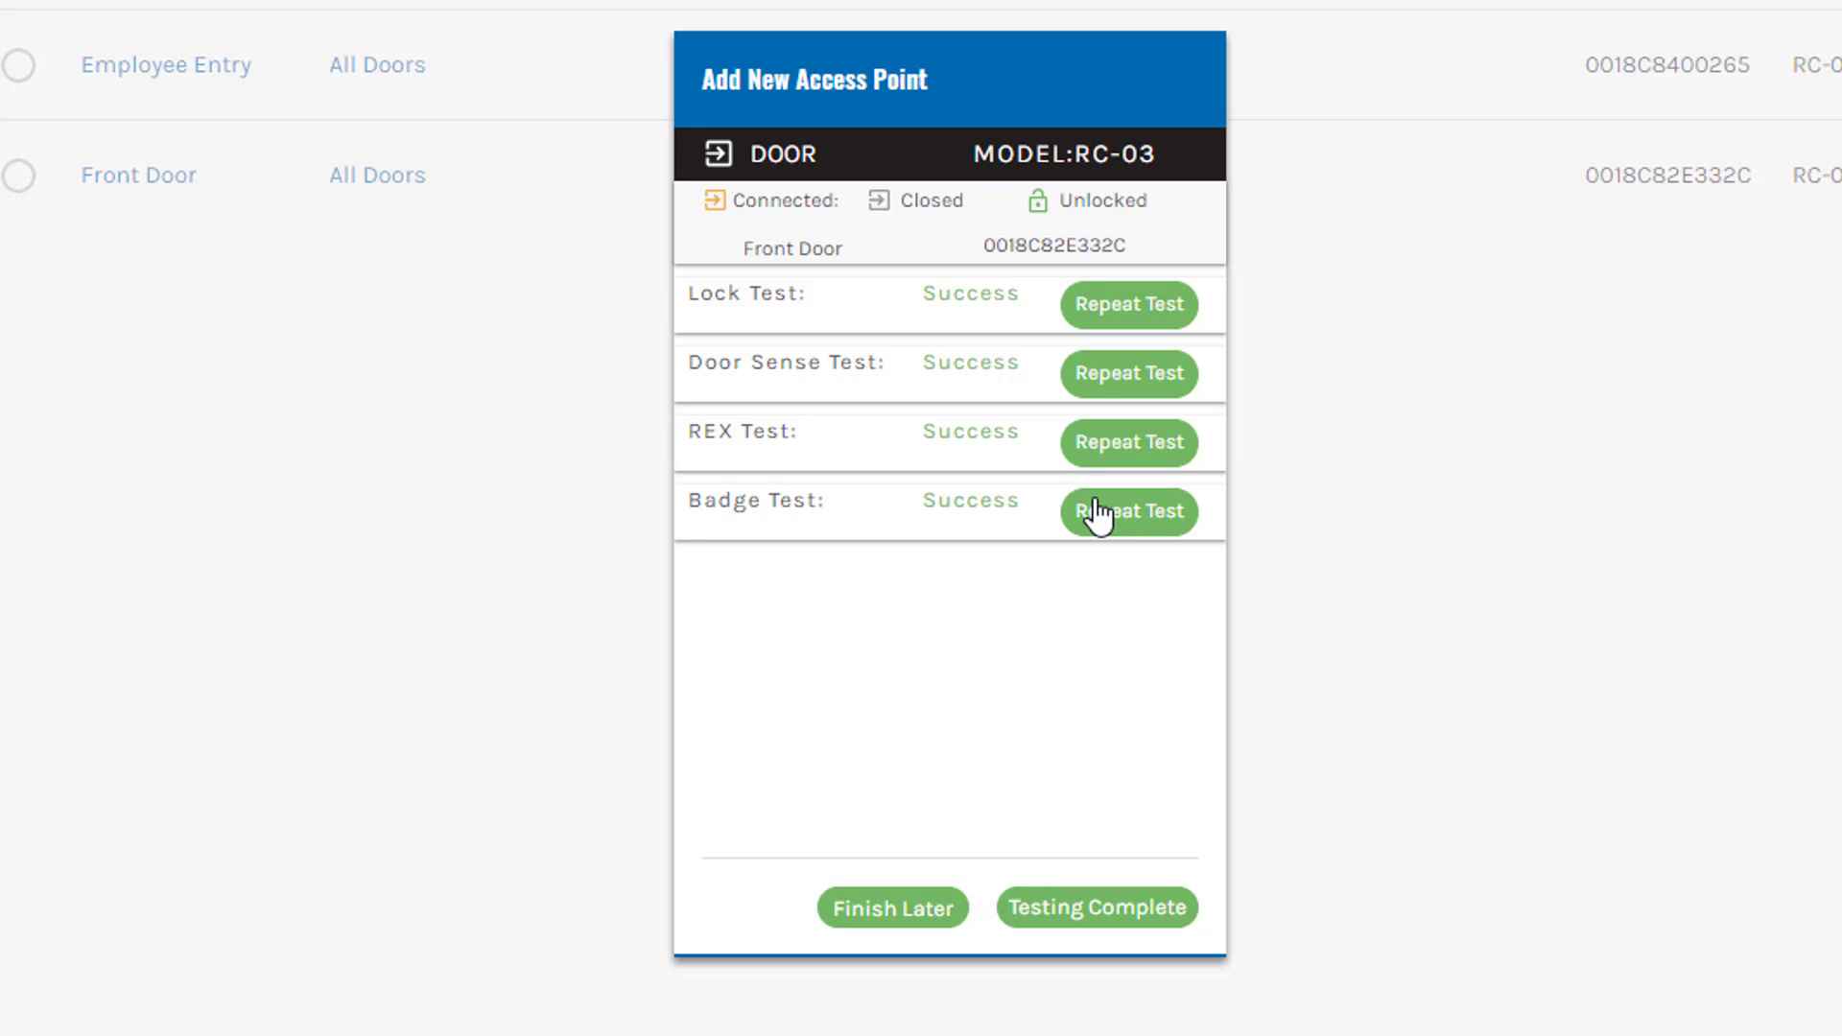
left_click(1085, 907)
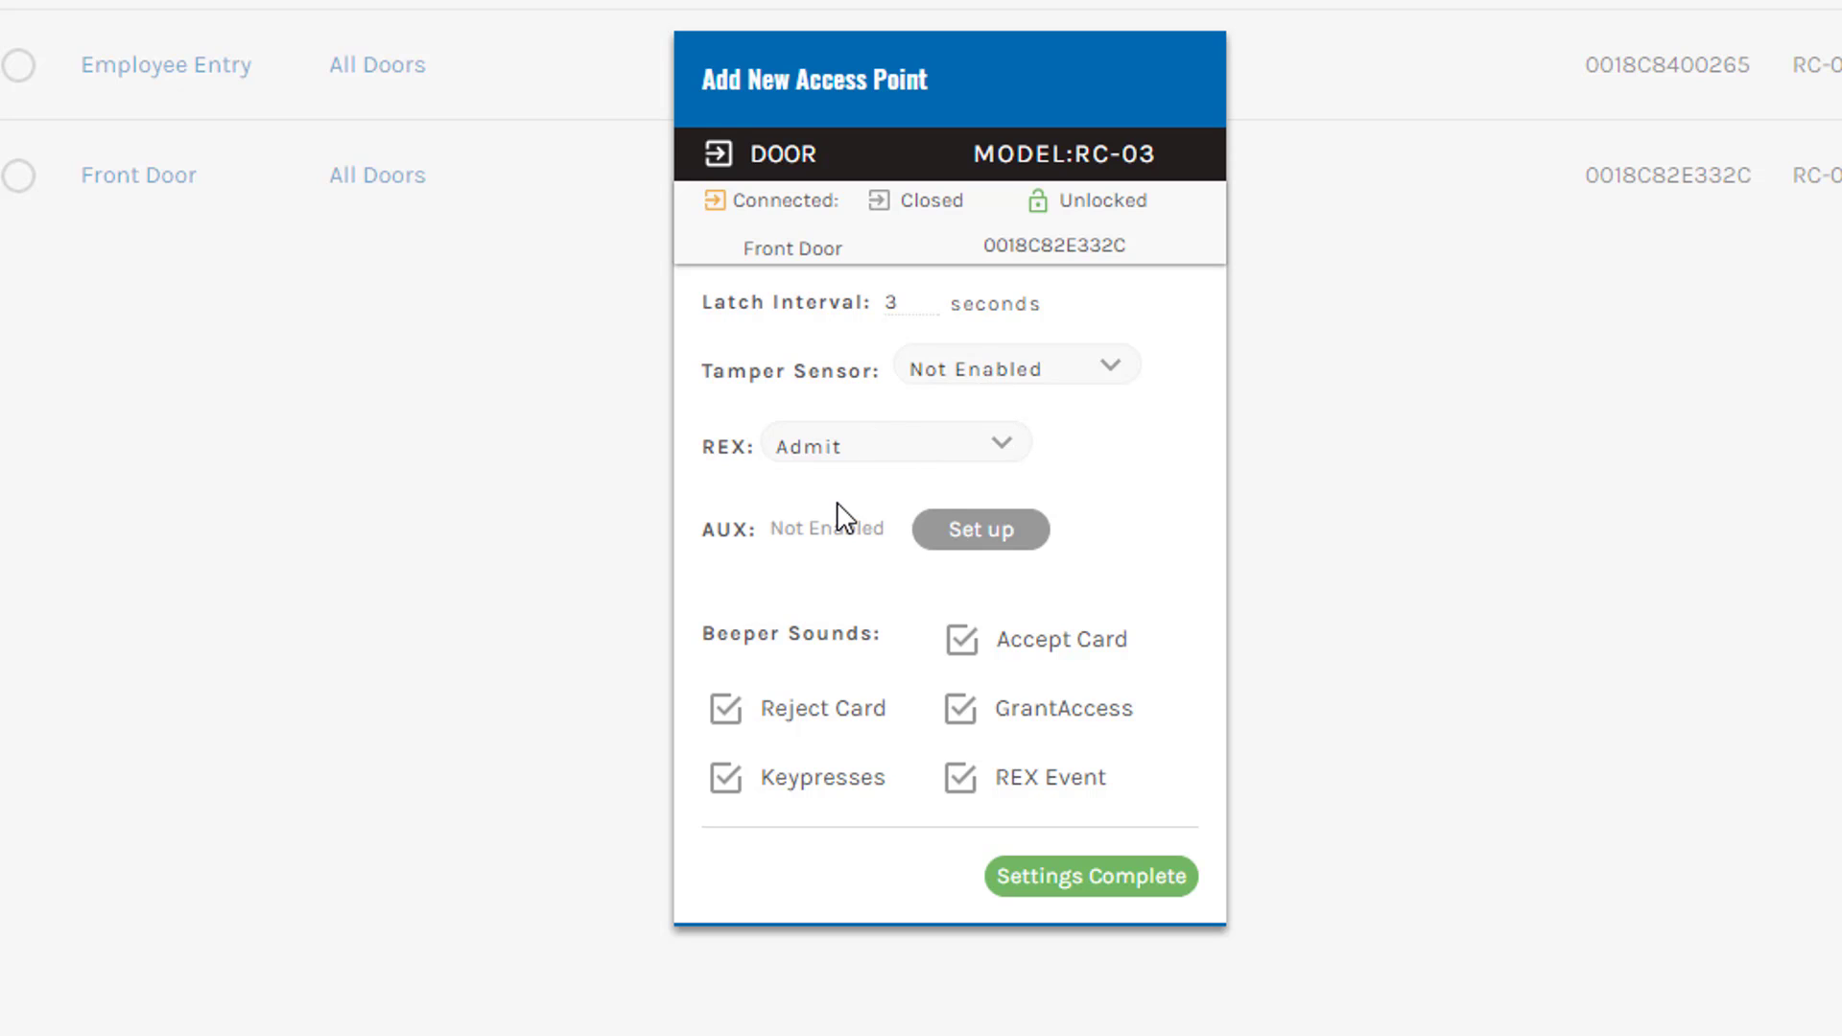
- Turn off the REX beep, save Front Door's door settings, and keep its latch locked
left_click(961, 780)
left_click(1098, 879)
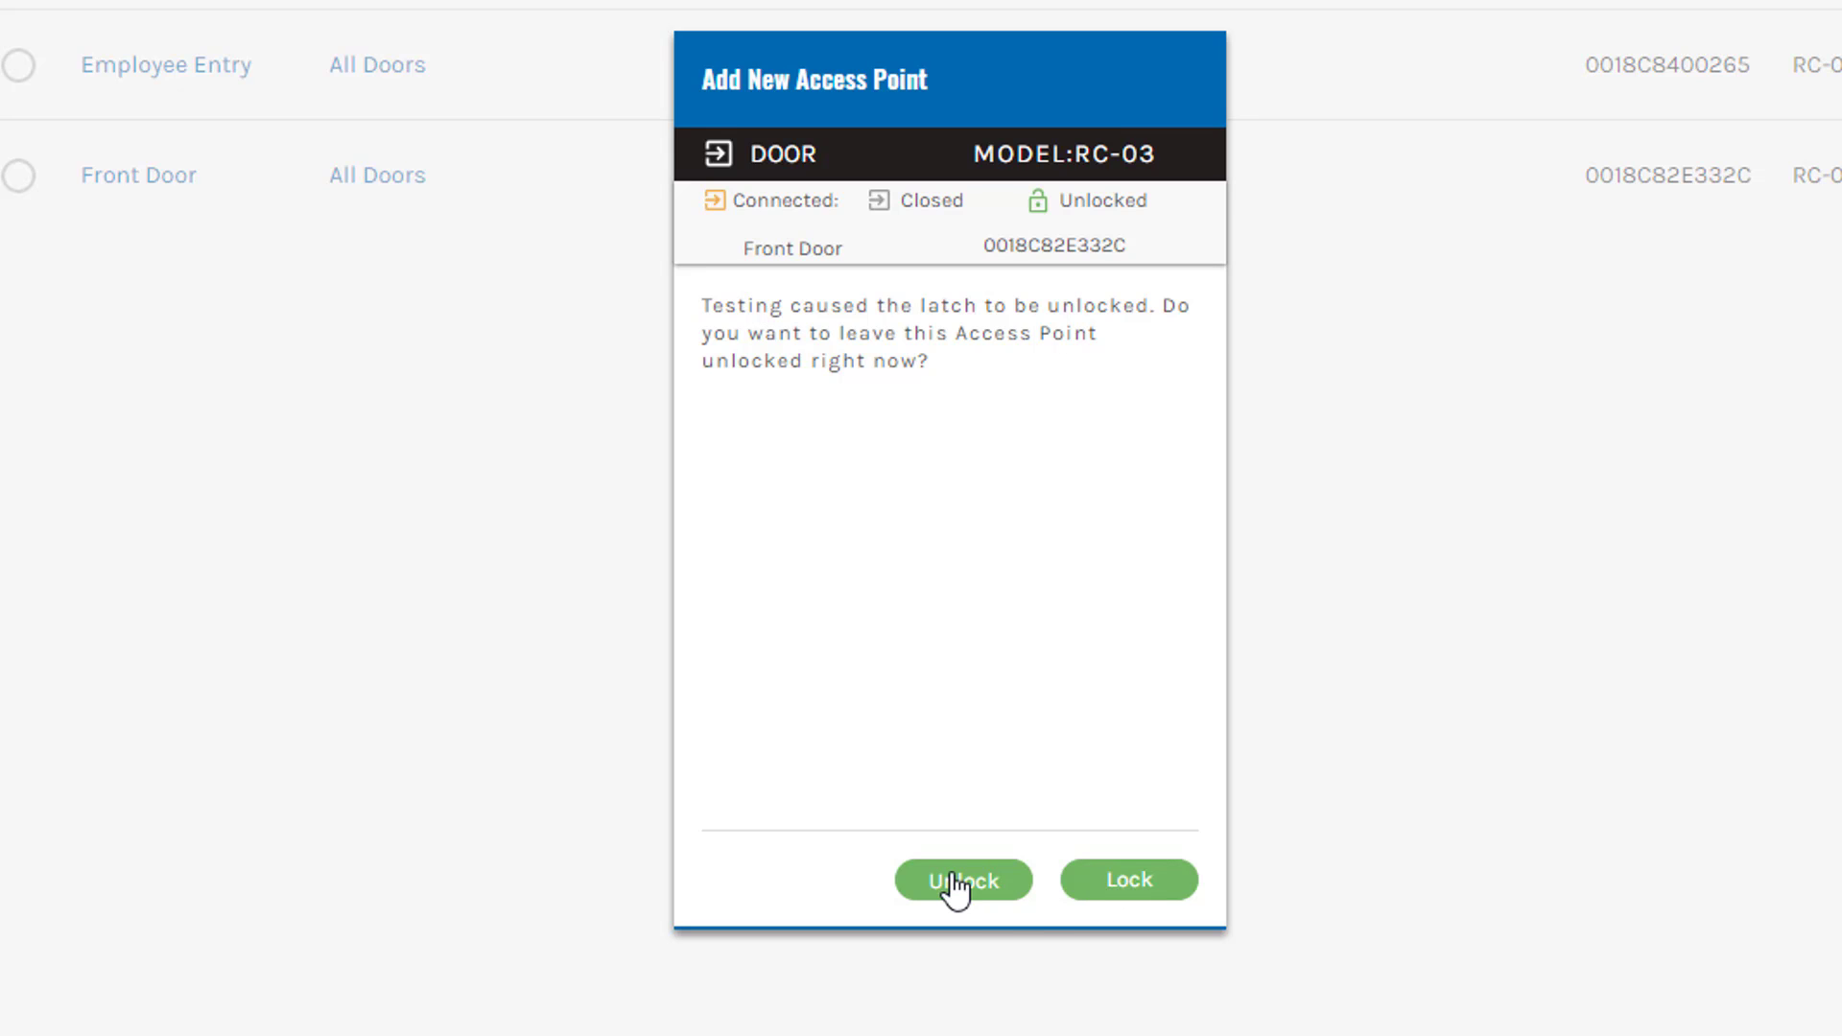
left_click(1140, 883)
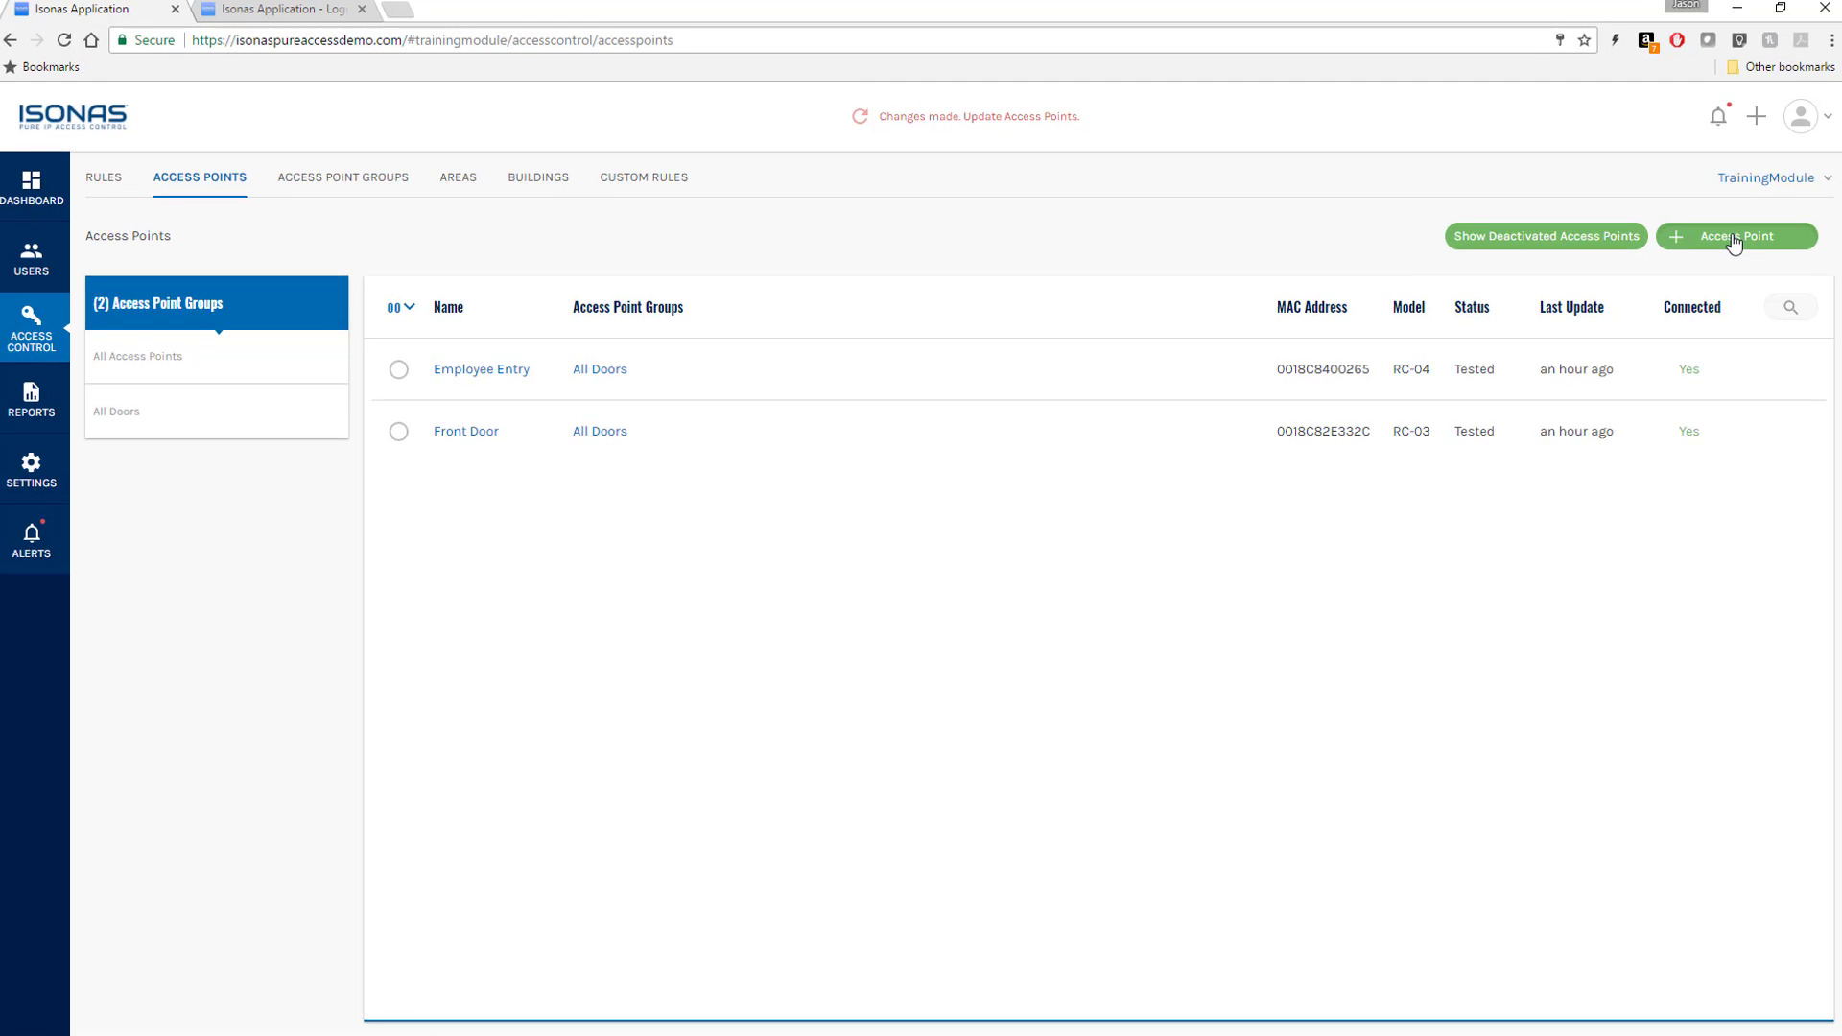
left_click(1727, 241)
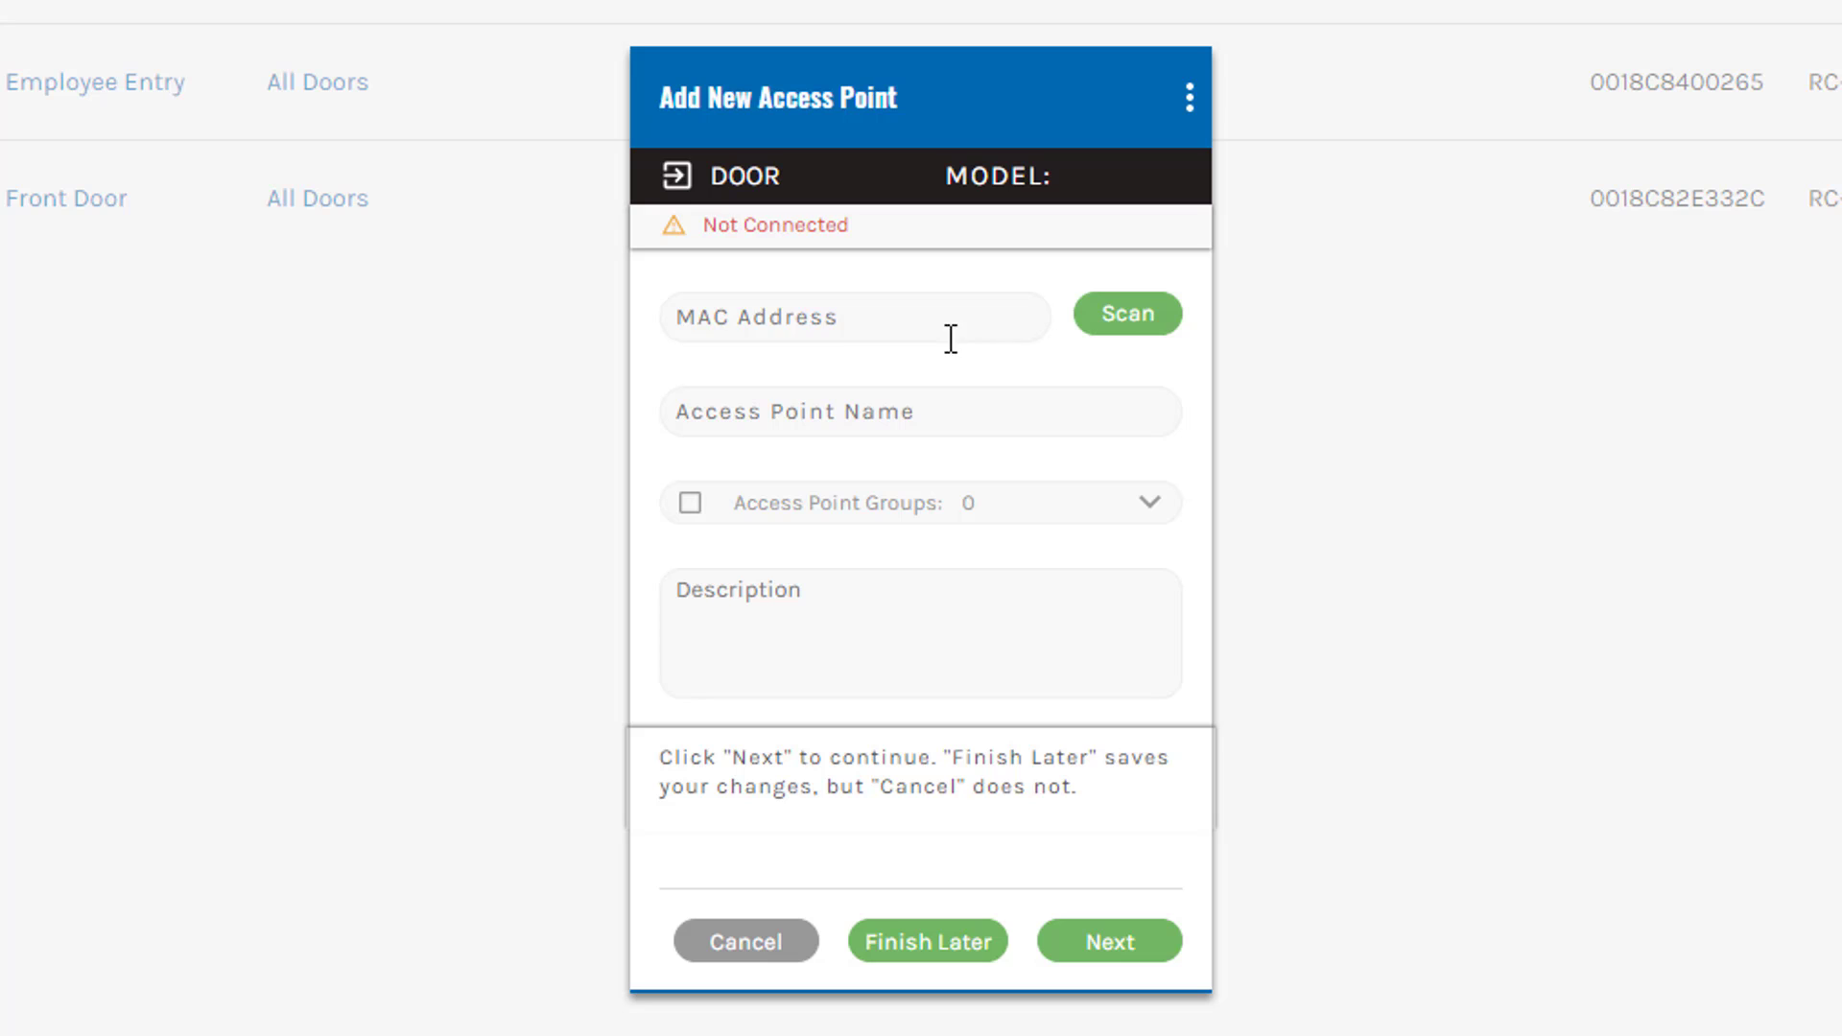
- Enter MAC address 00-18-C8-2E-3C-B4 so the new device is detected as an IP Bridge
left_click(851, 329)
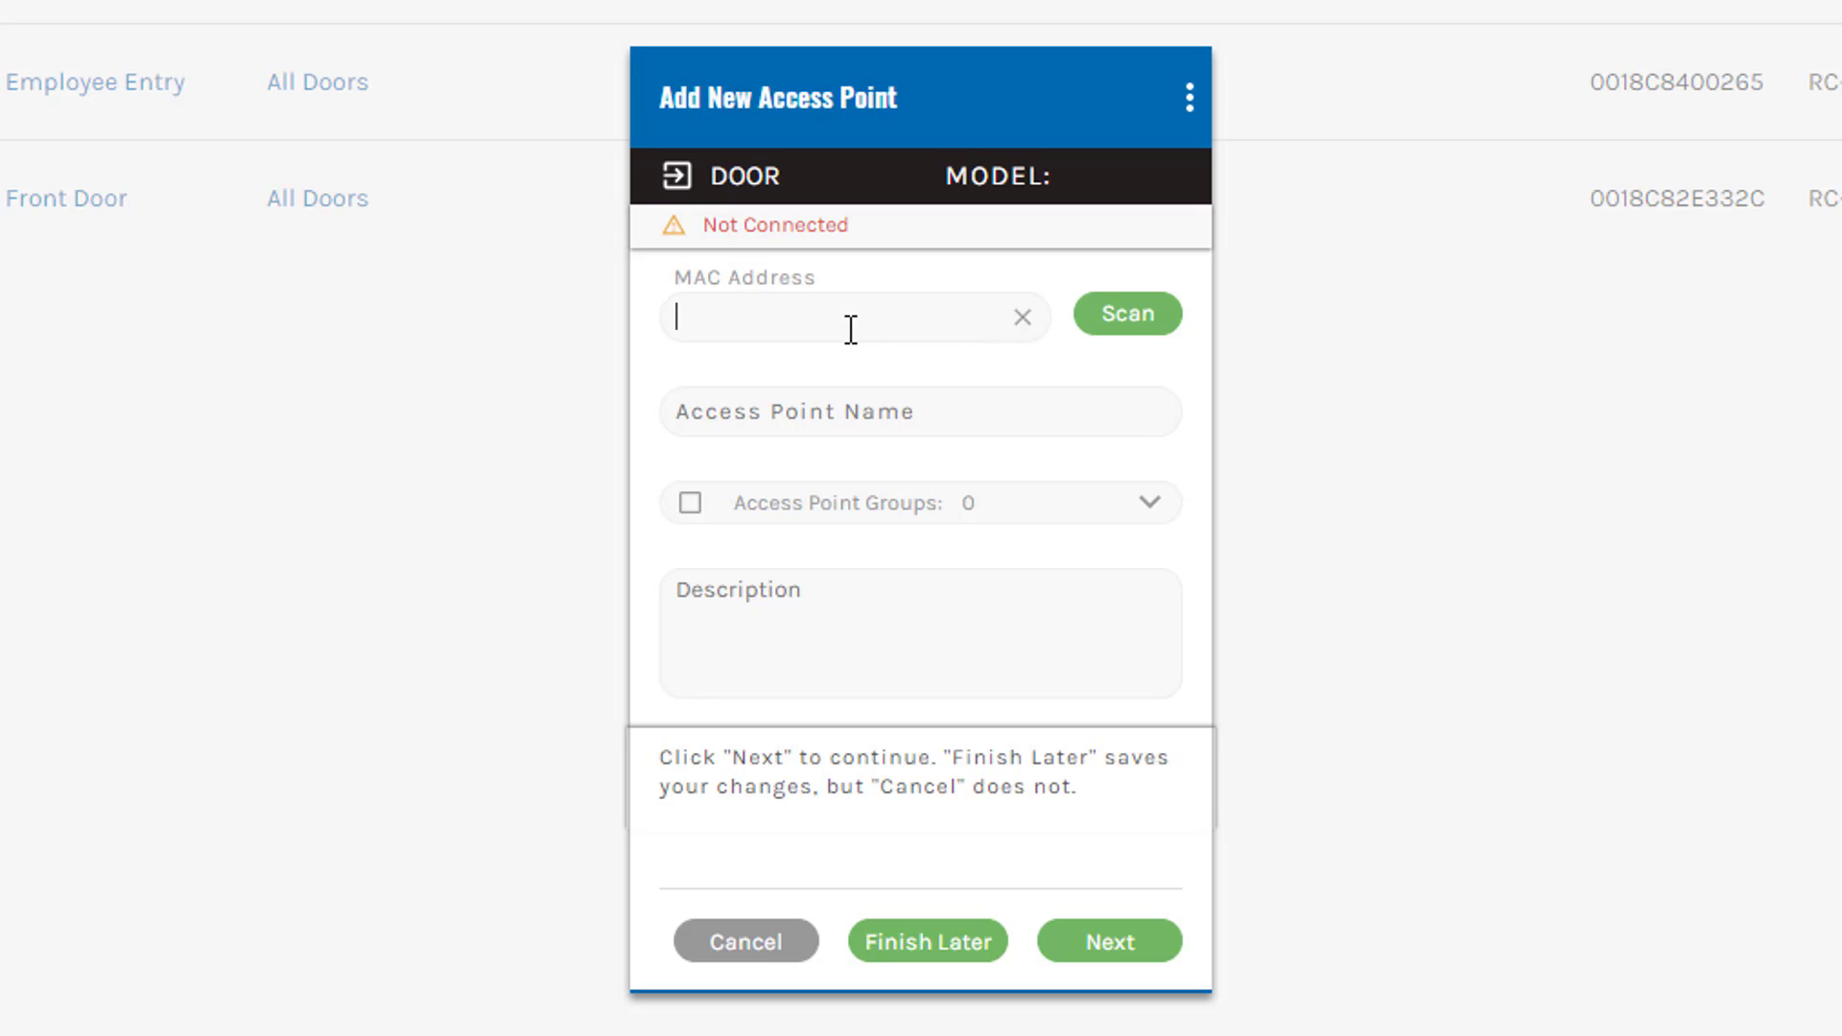
type("00-18-C8-2E")
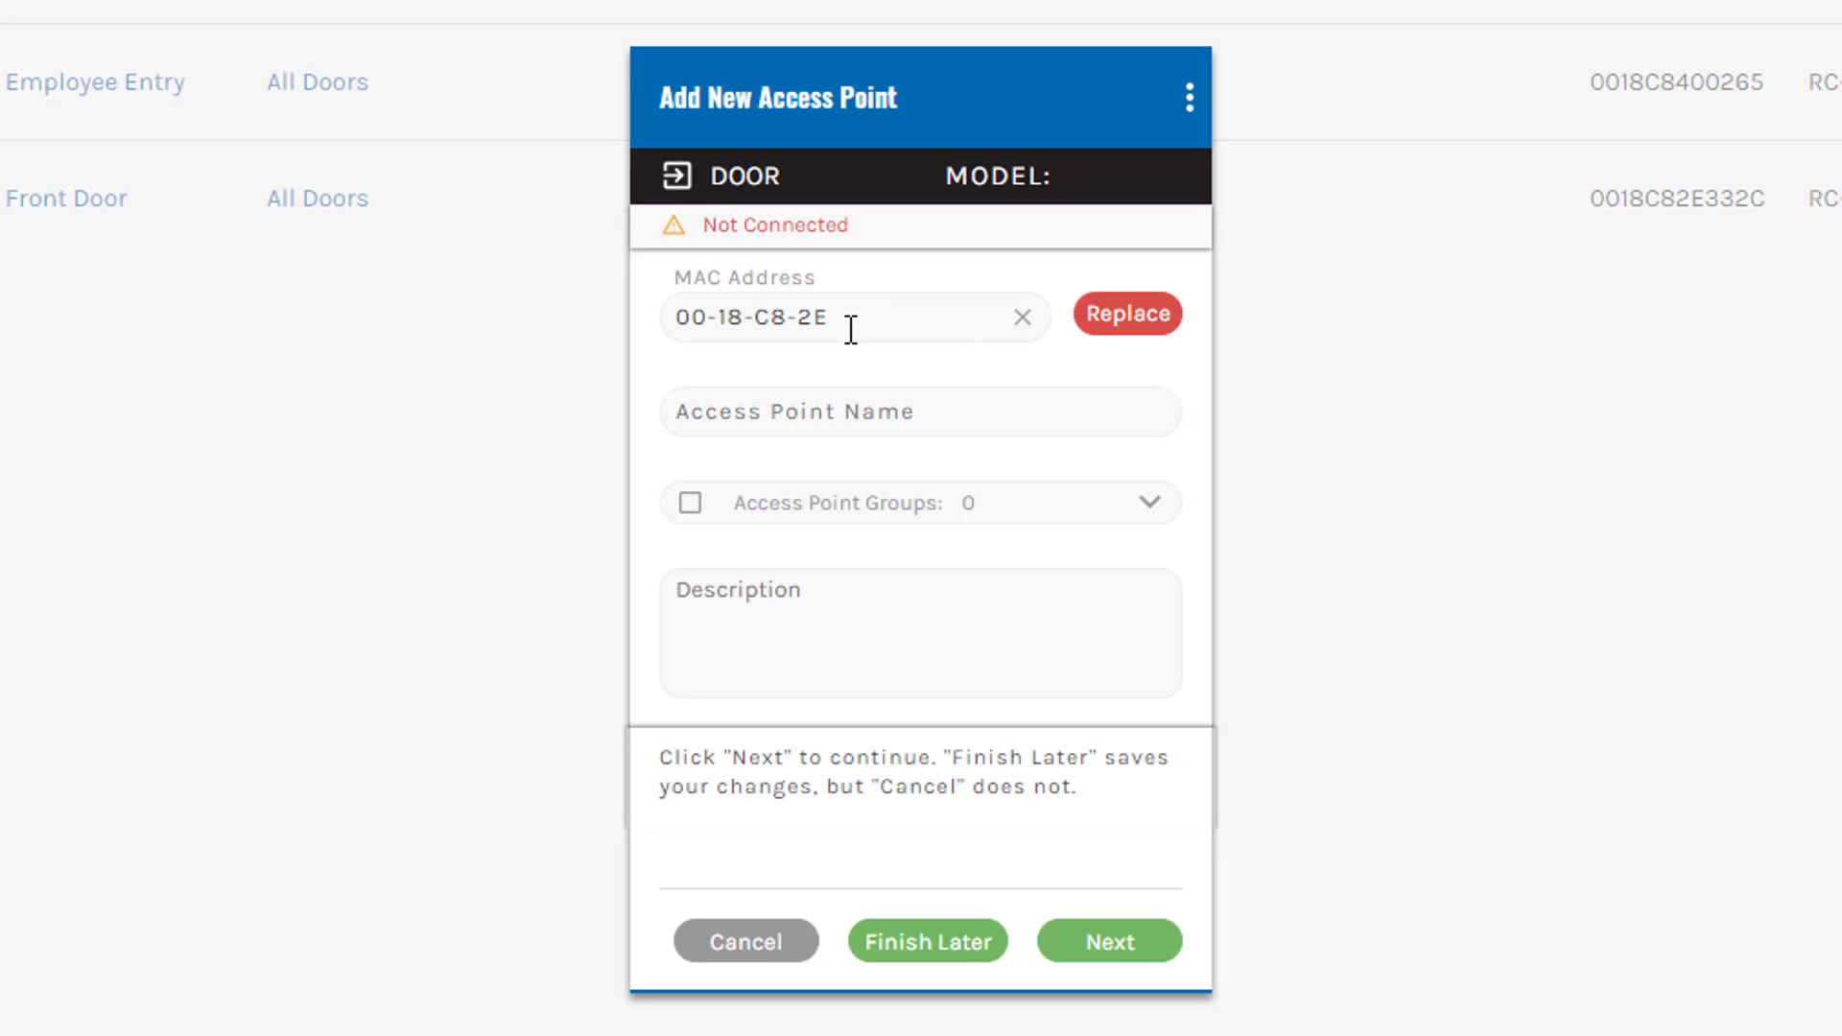
type("-3C-B4")
key("Tab")
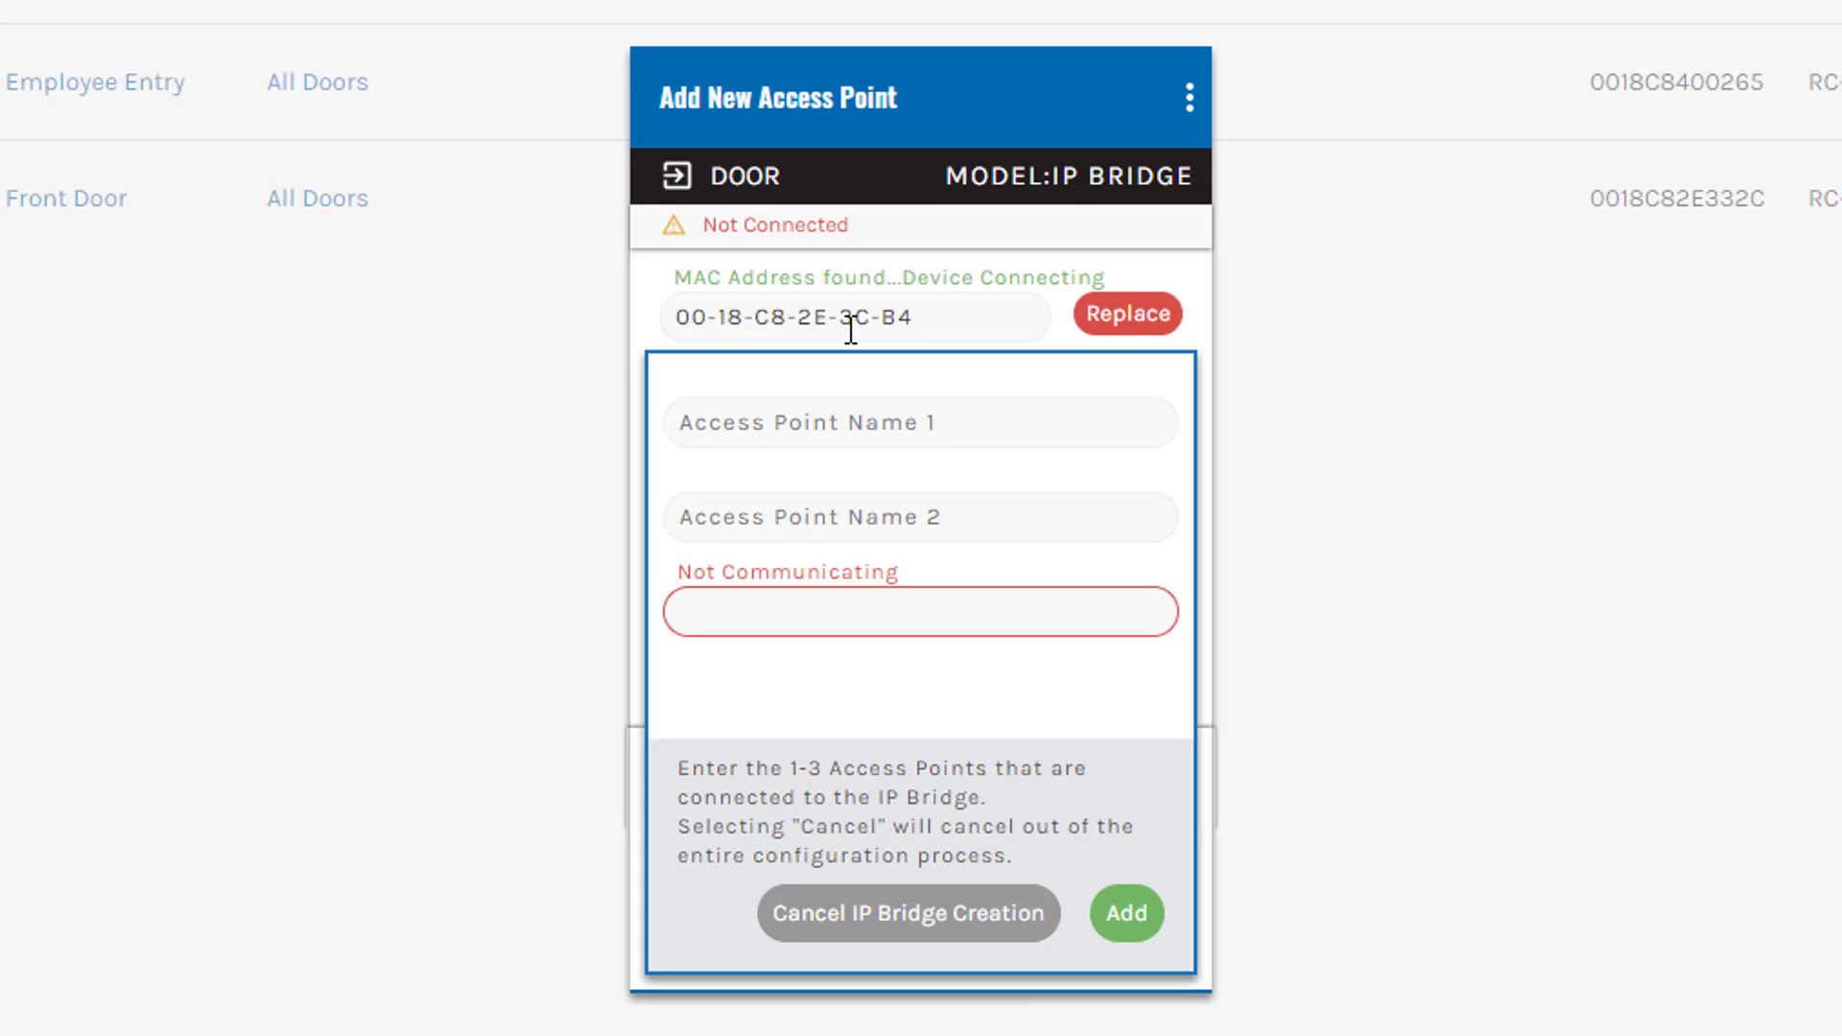
left_click(902, 422)
- Name the IP Bridge's access points 'File Room Door' and 'MDF Door' and add them
type("File ")
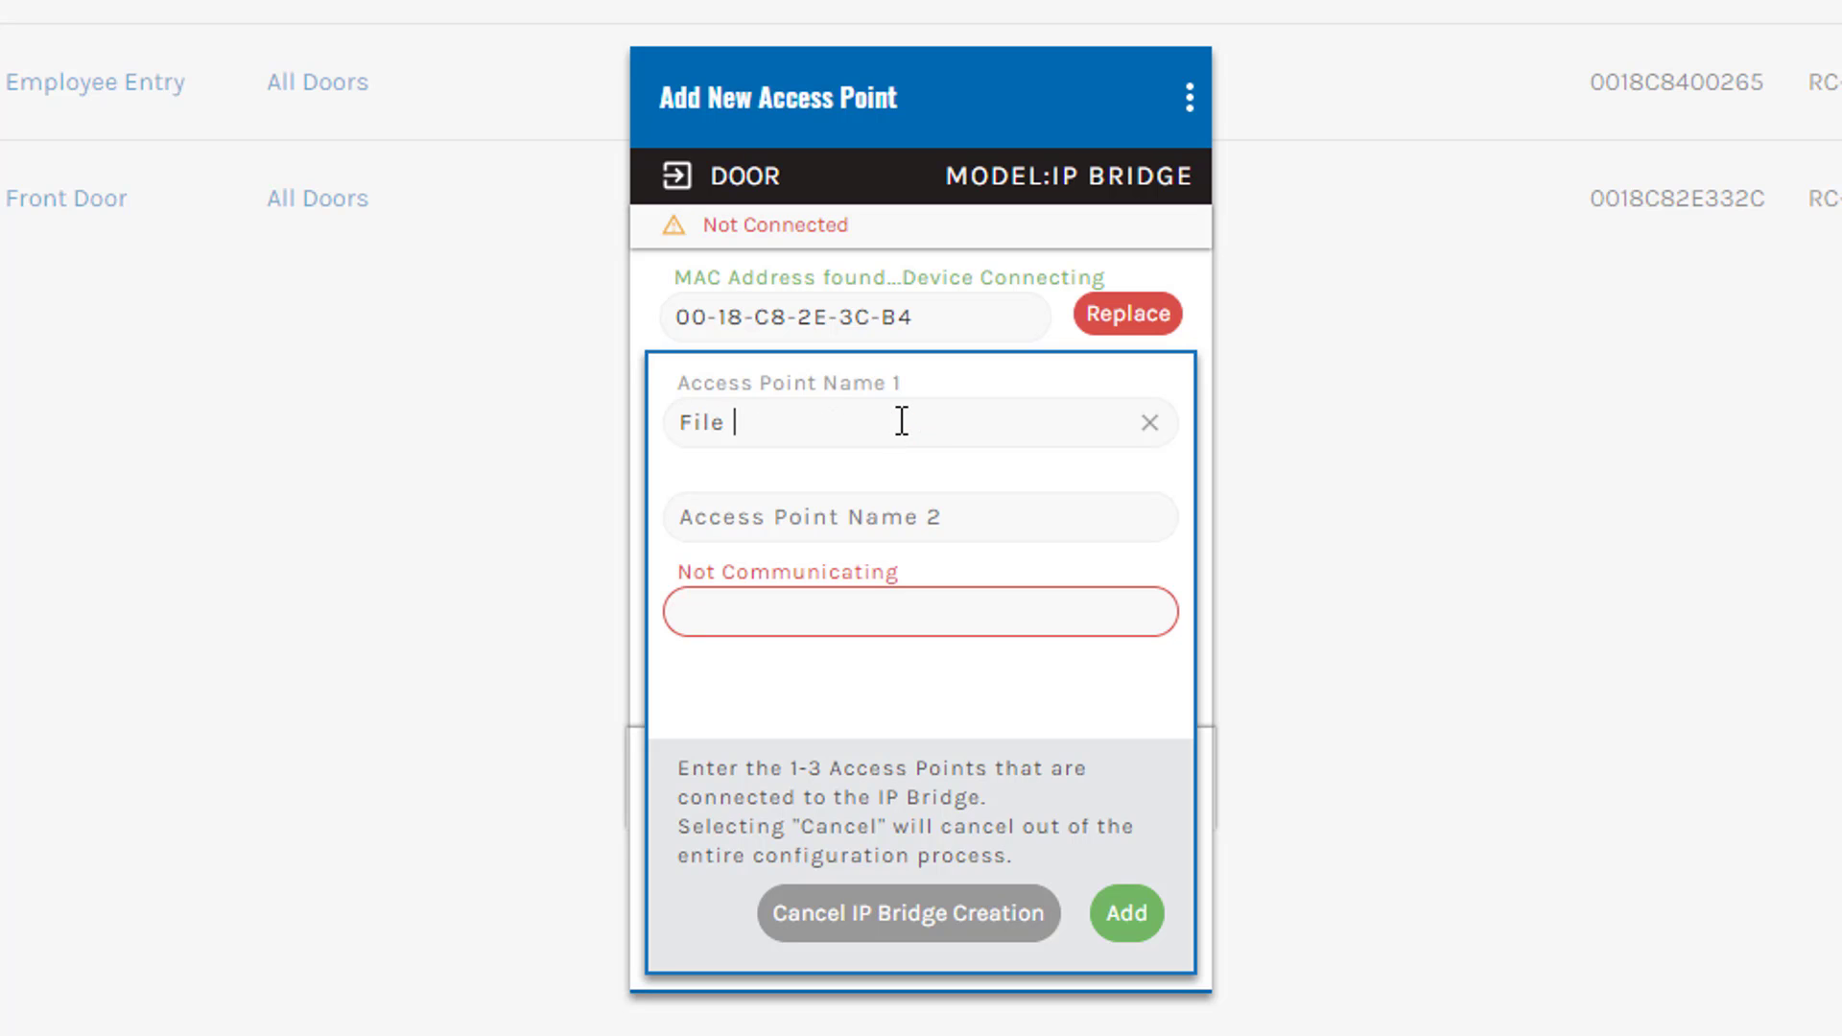
type("Room Door")
key("Tab")
type("MDF D")
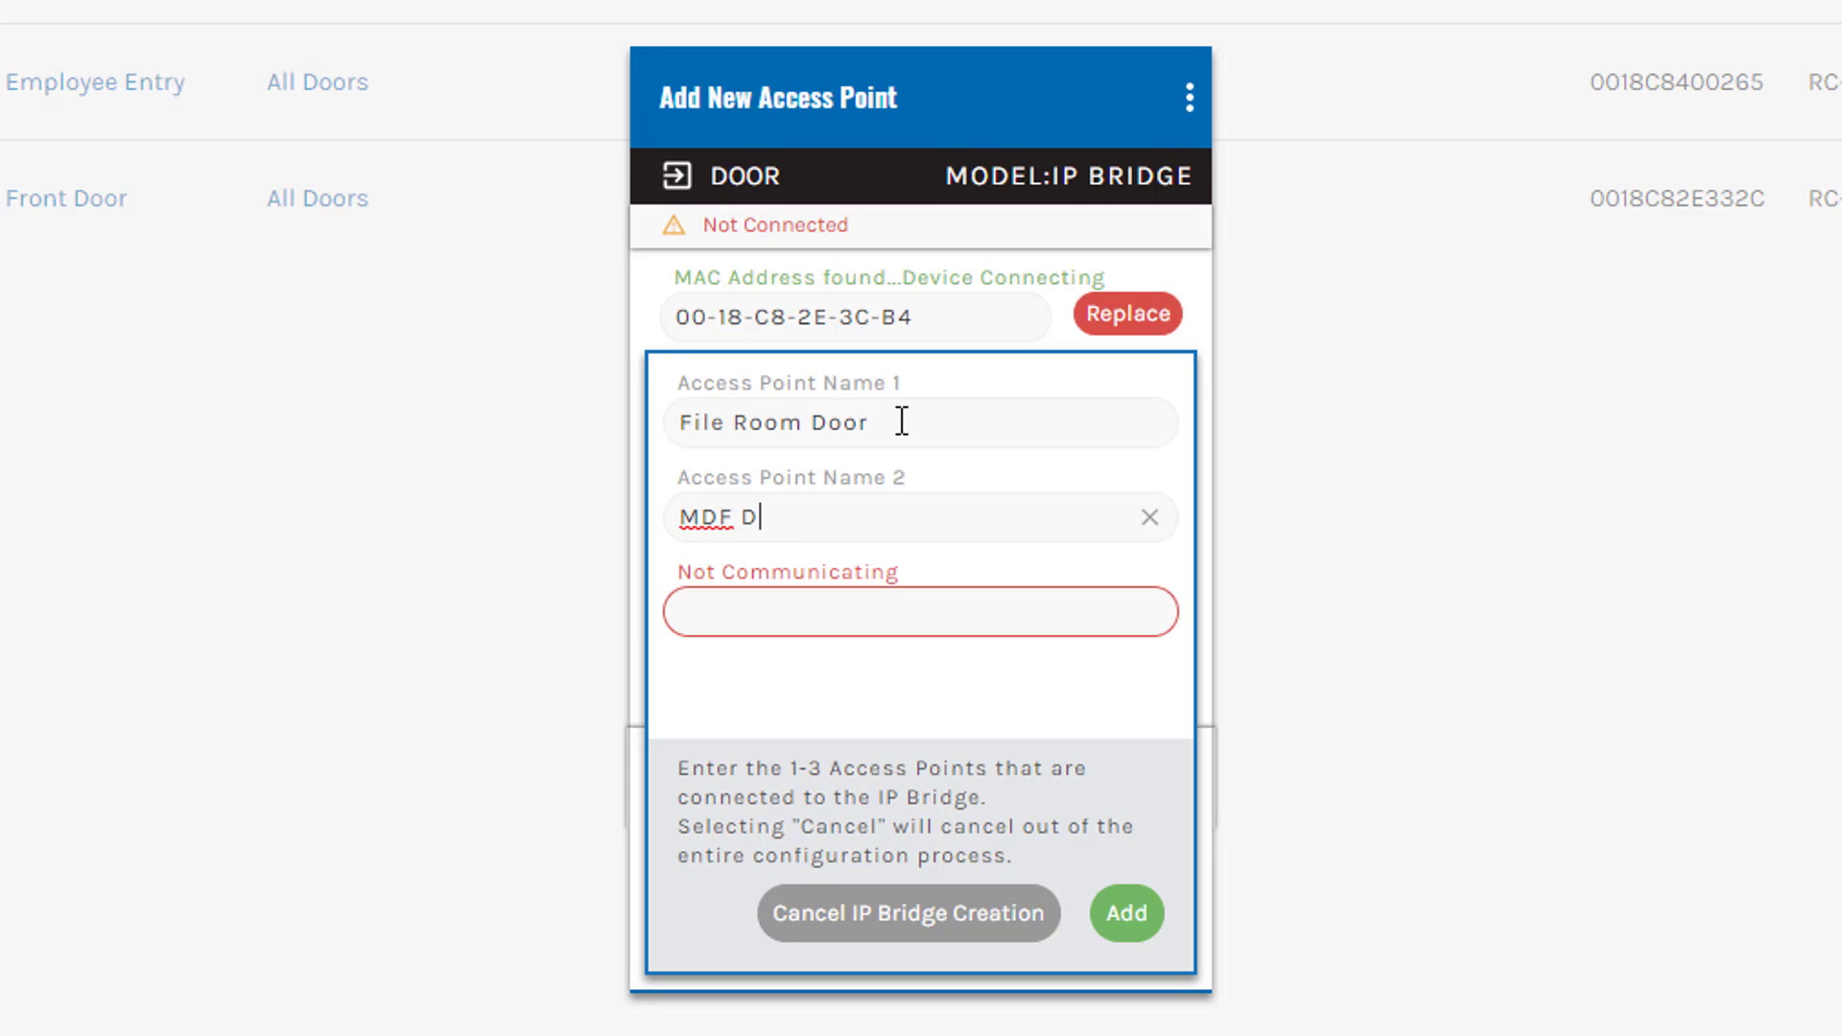
type("oor")
key("Tab")
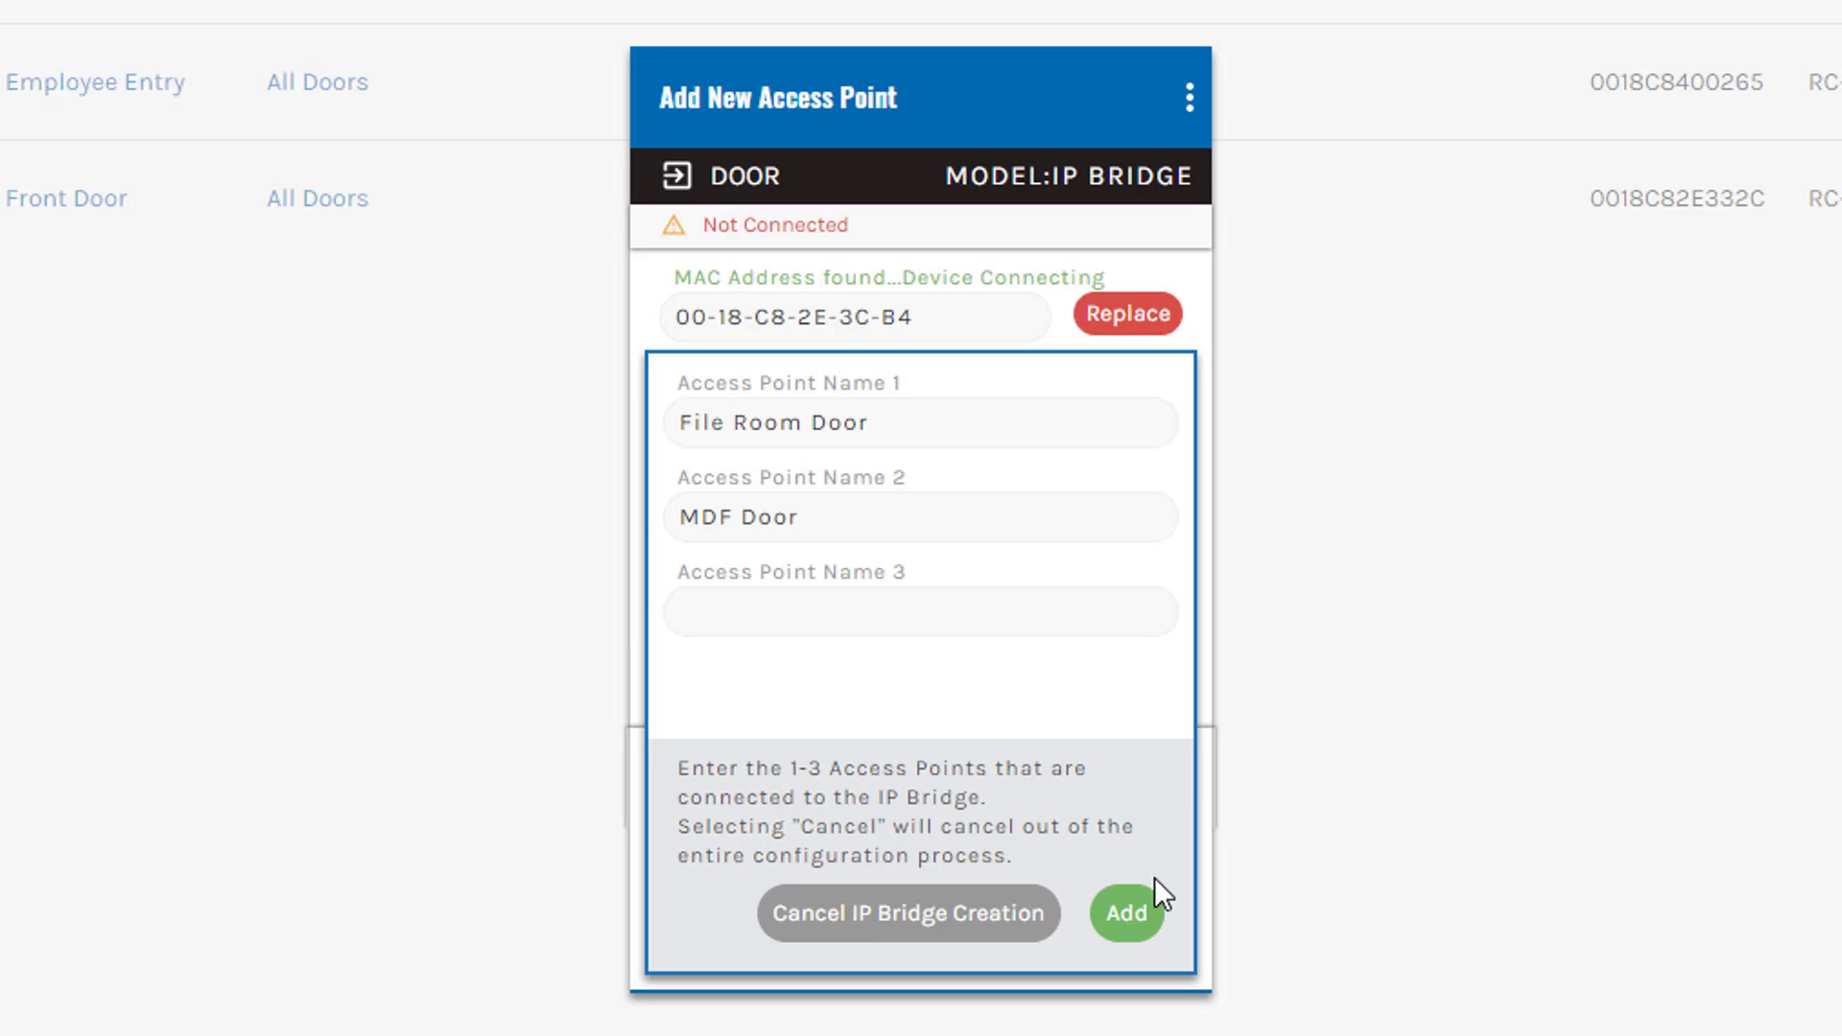
left_click(1124, 914)
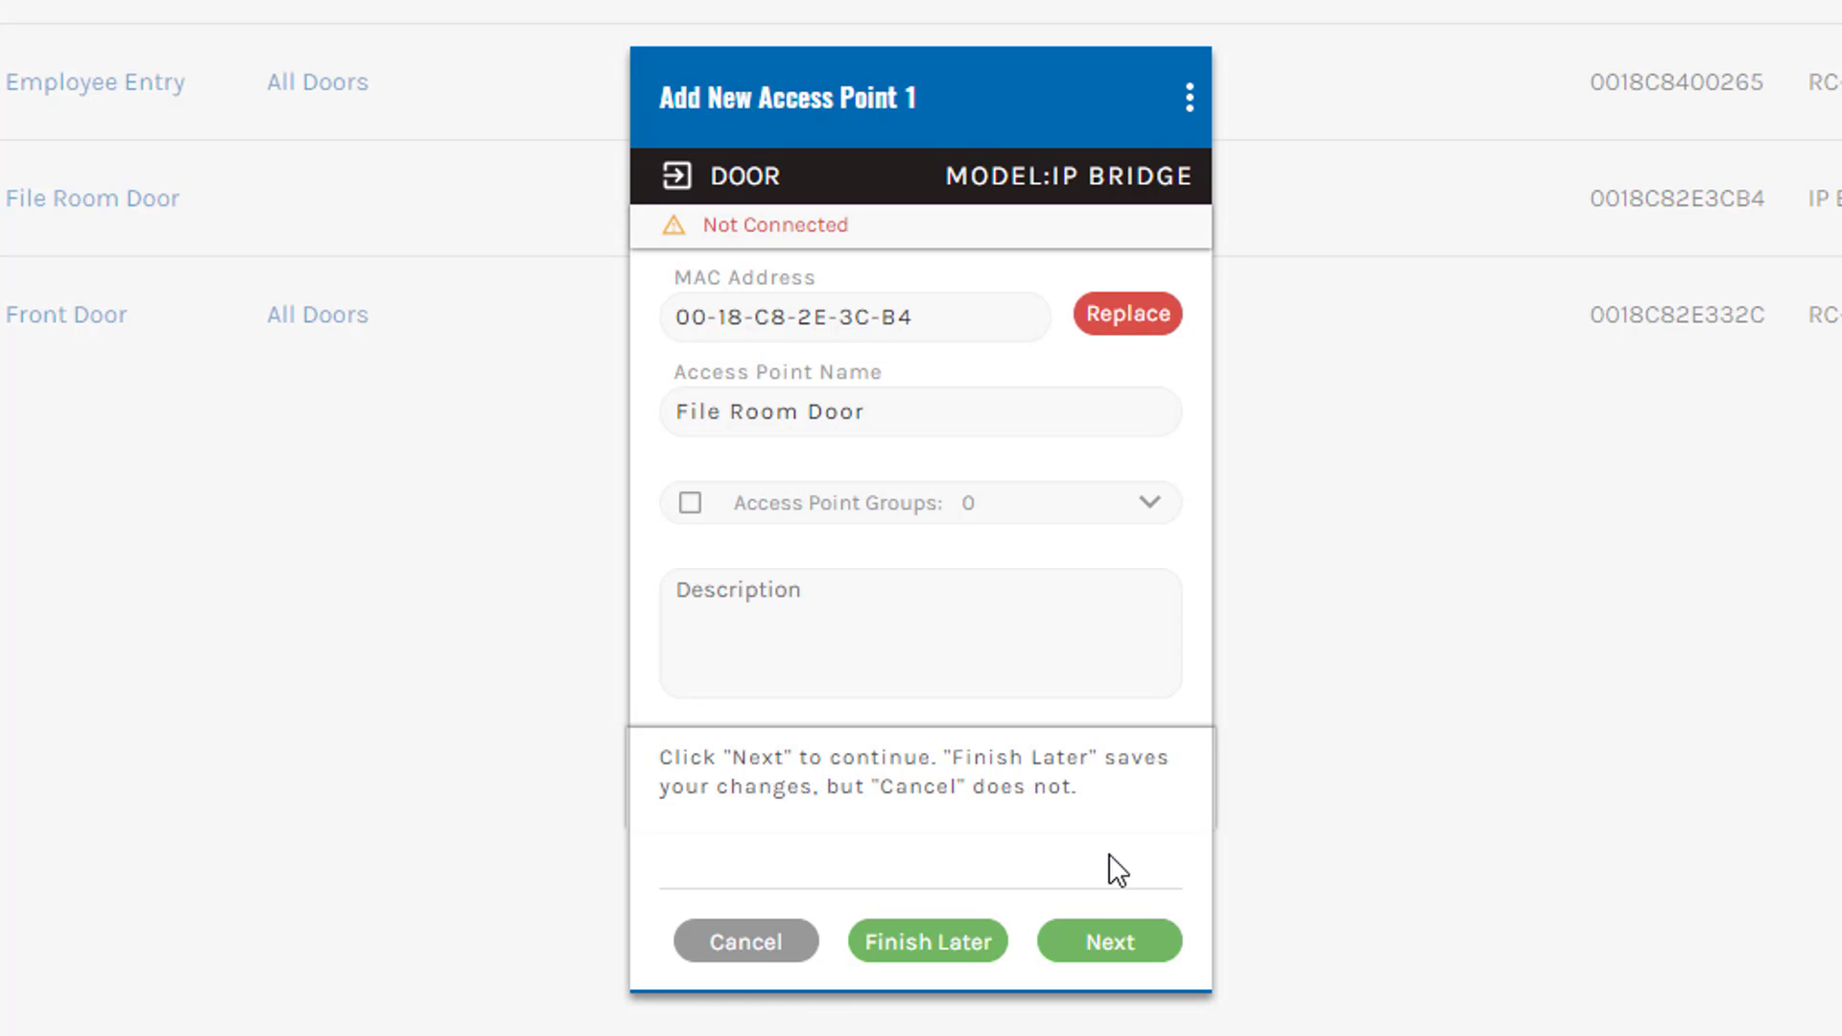
- Put File Room Door in the All Doors group and save it to finish later
left_click(971, 505)
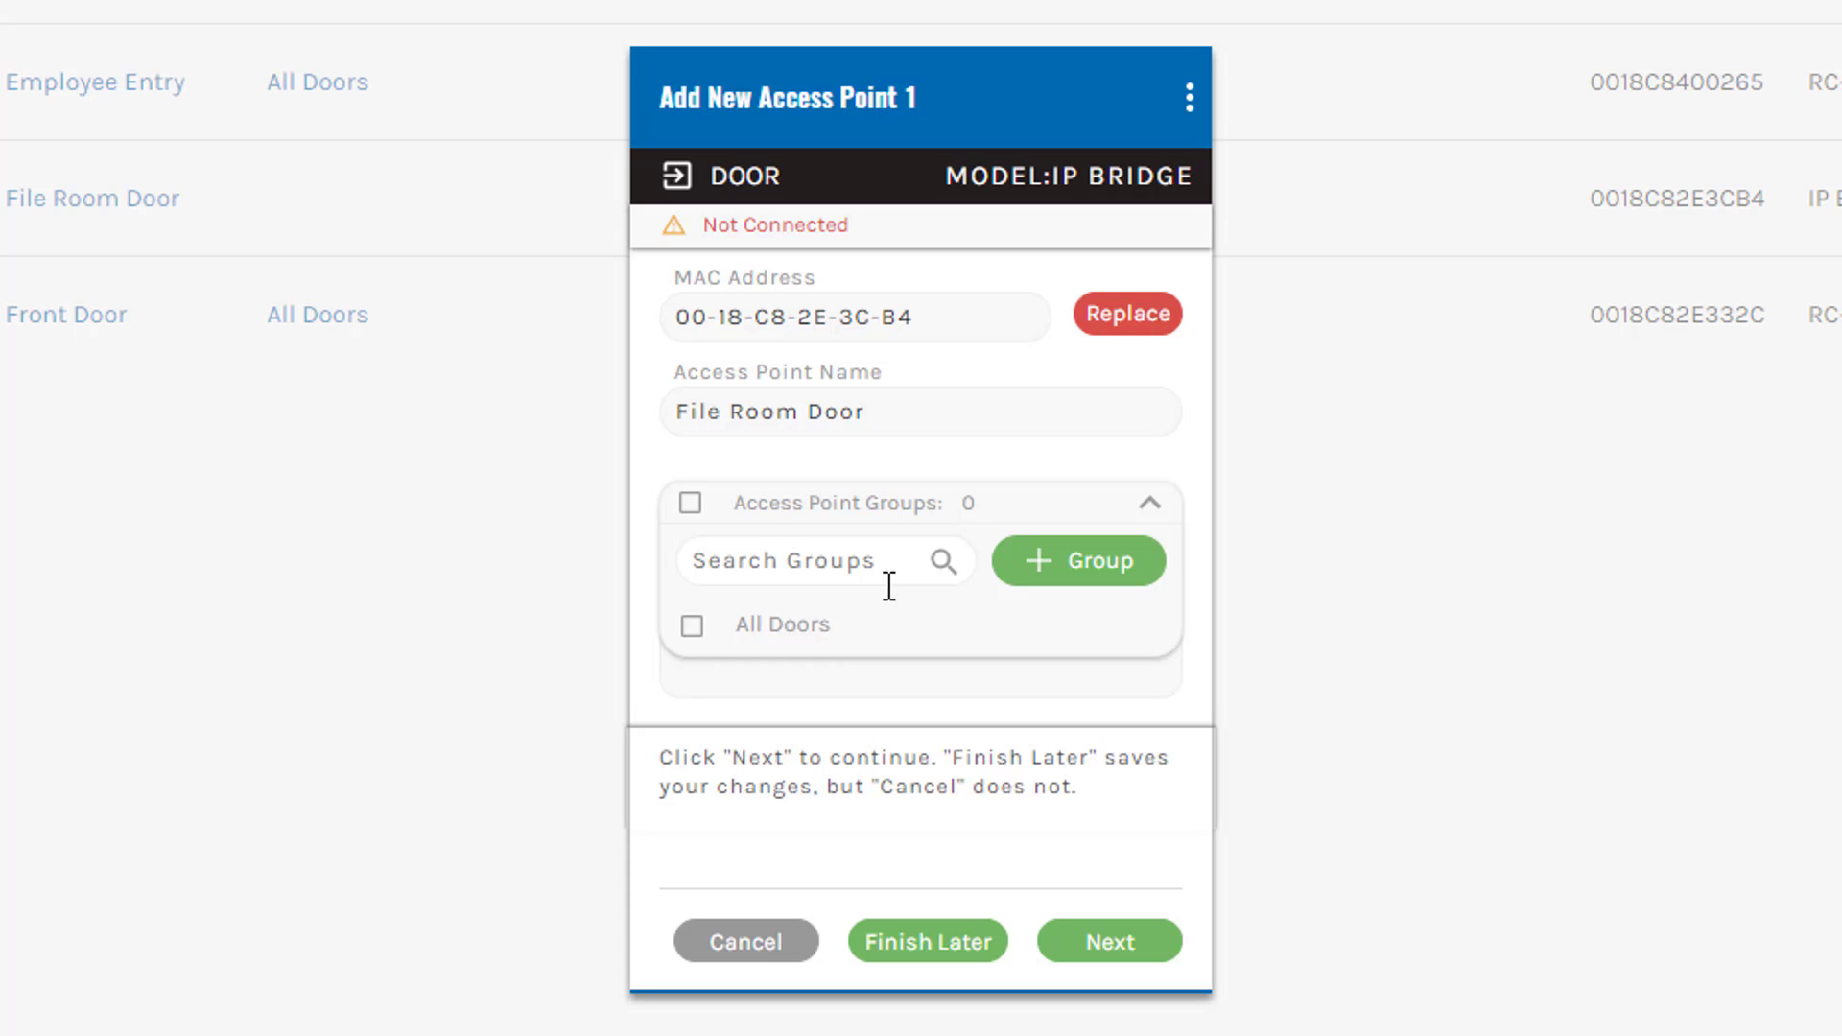
left_click(820, 630)
left_click(824, 692)
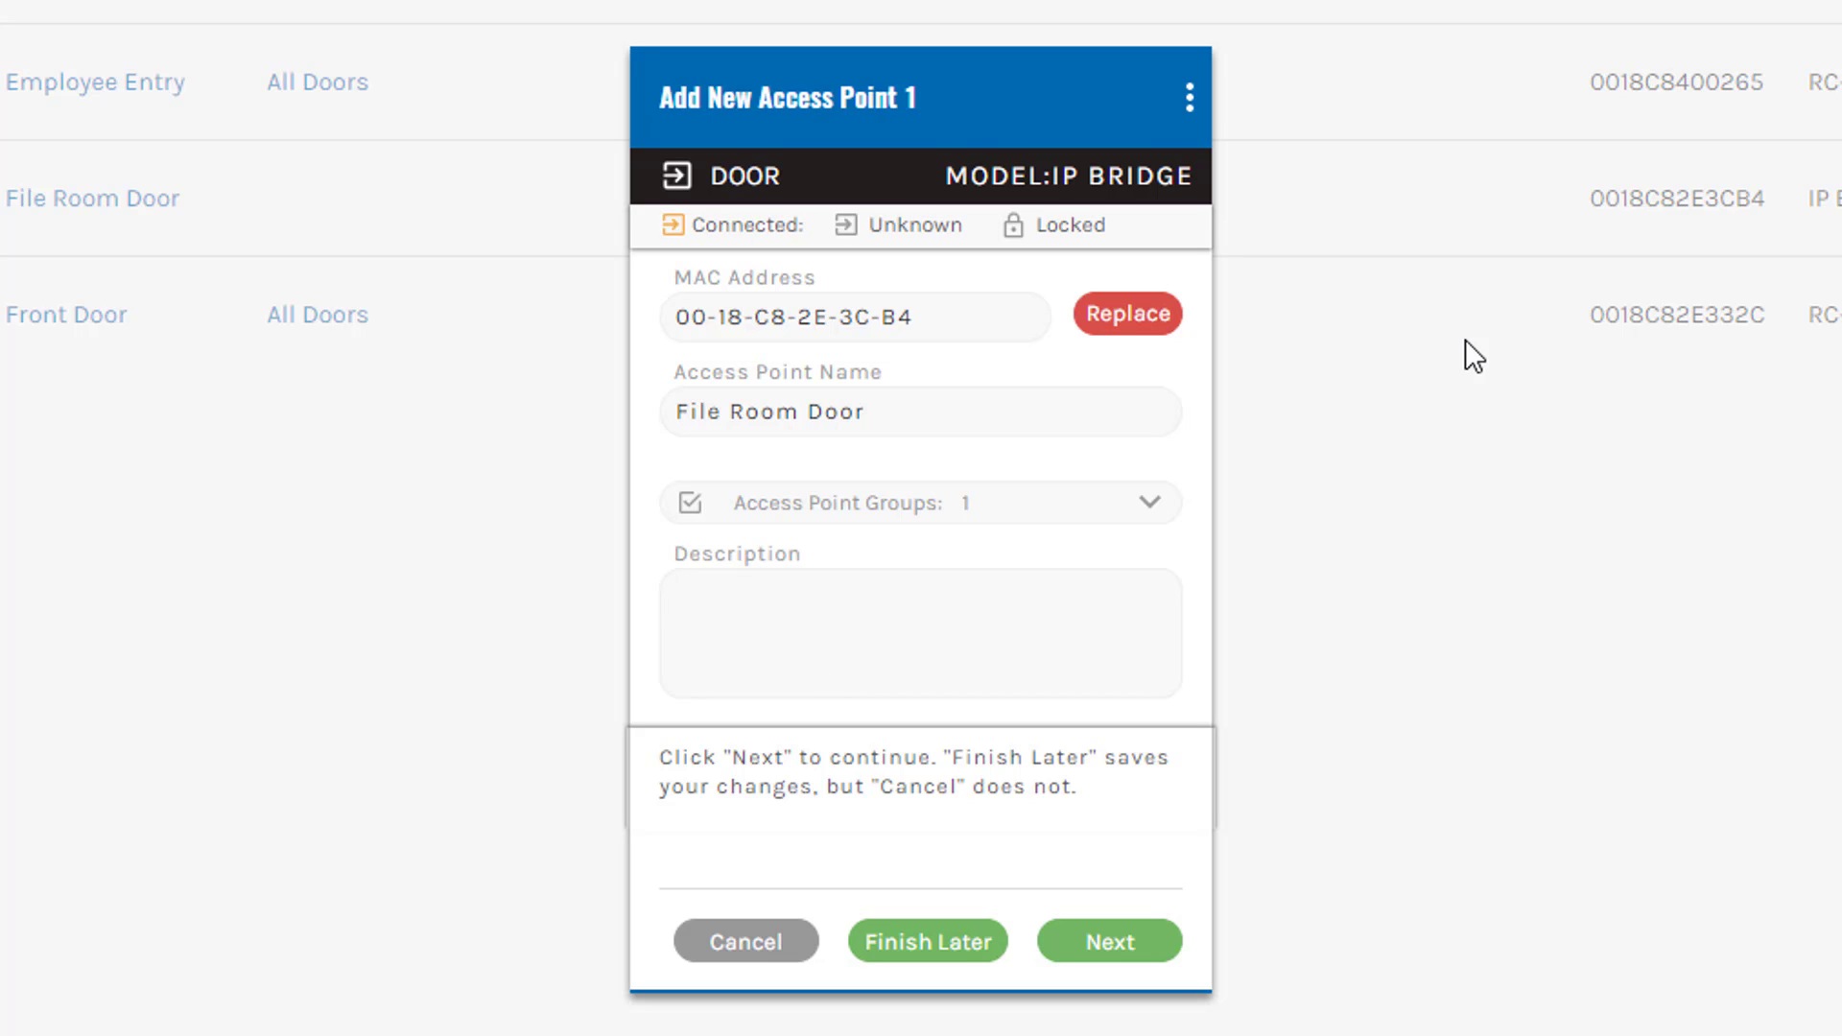
left_click(1091, 958)
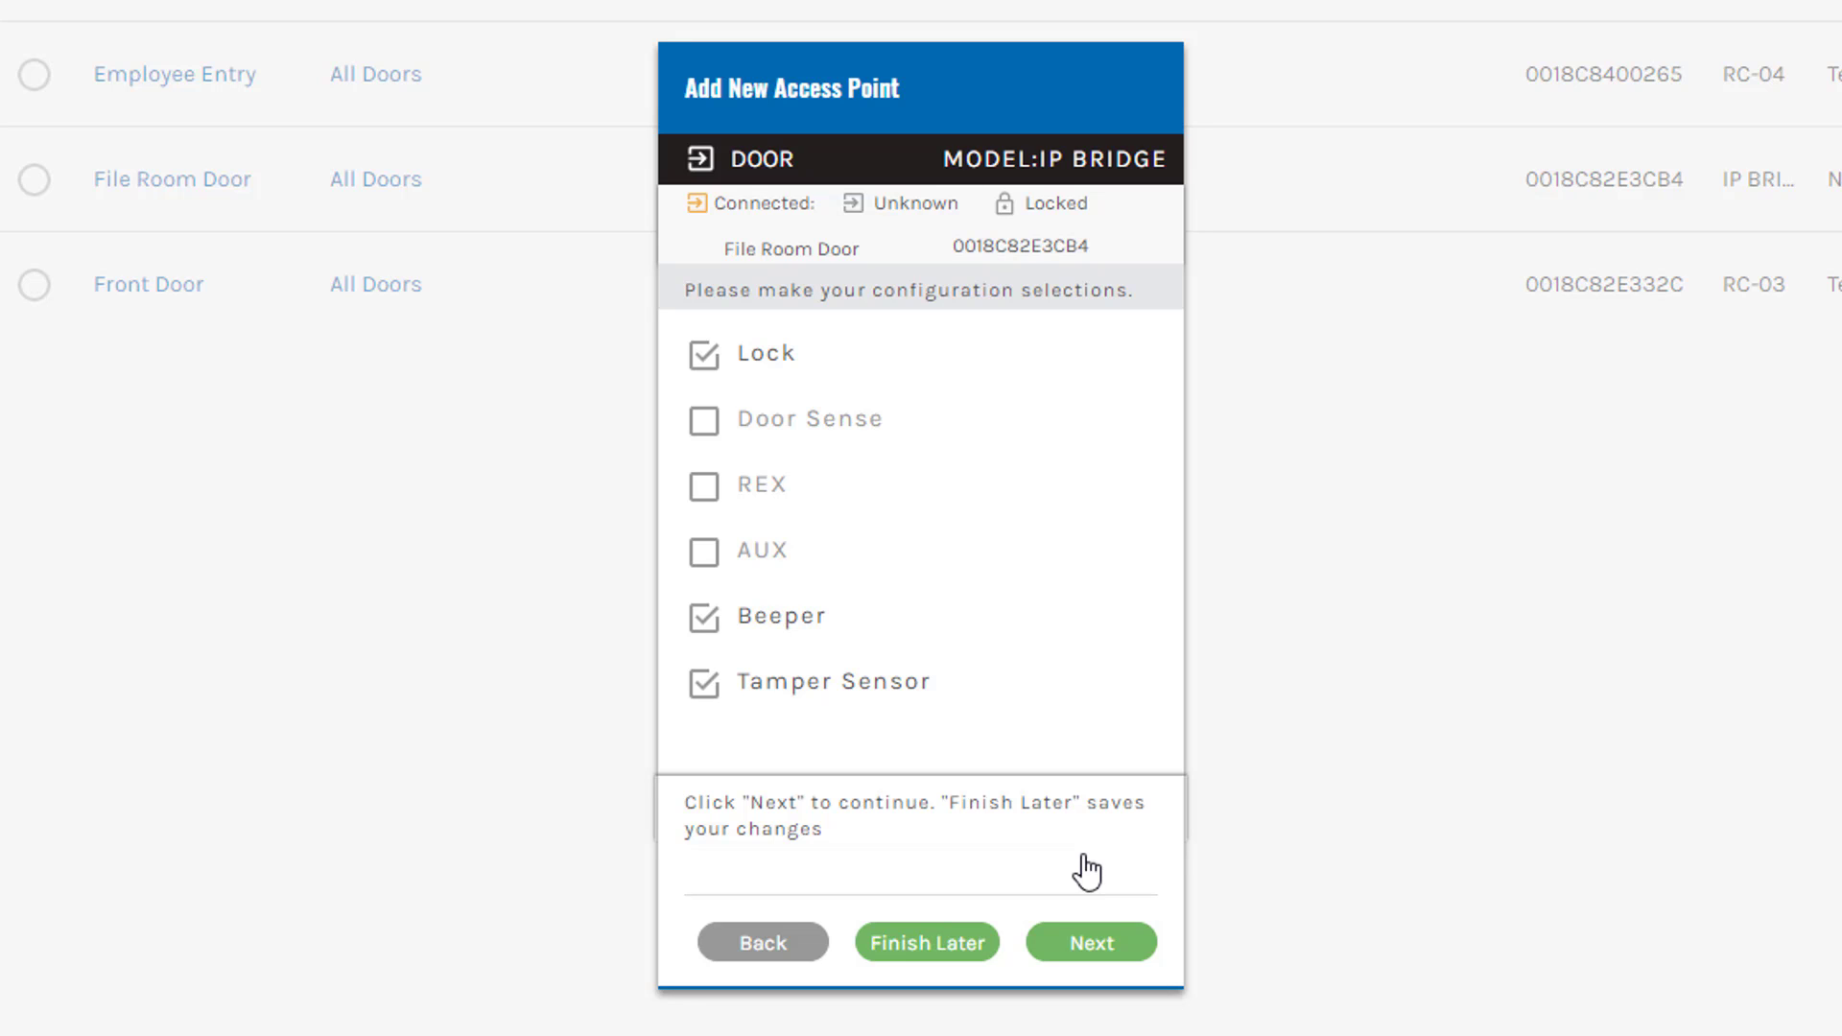
left_click(927, 945)
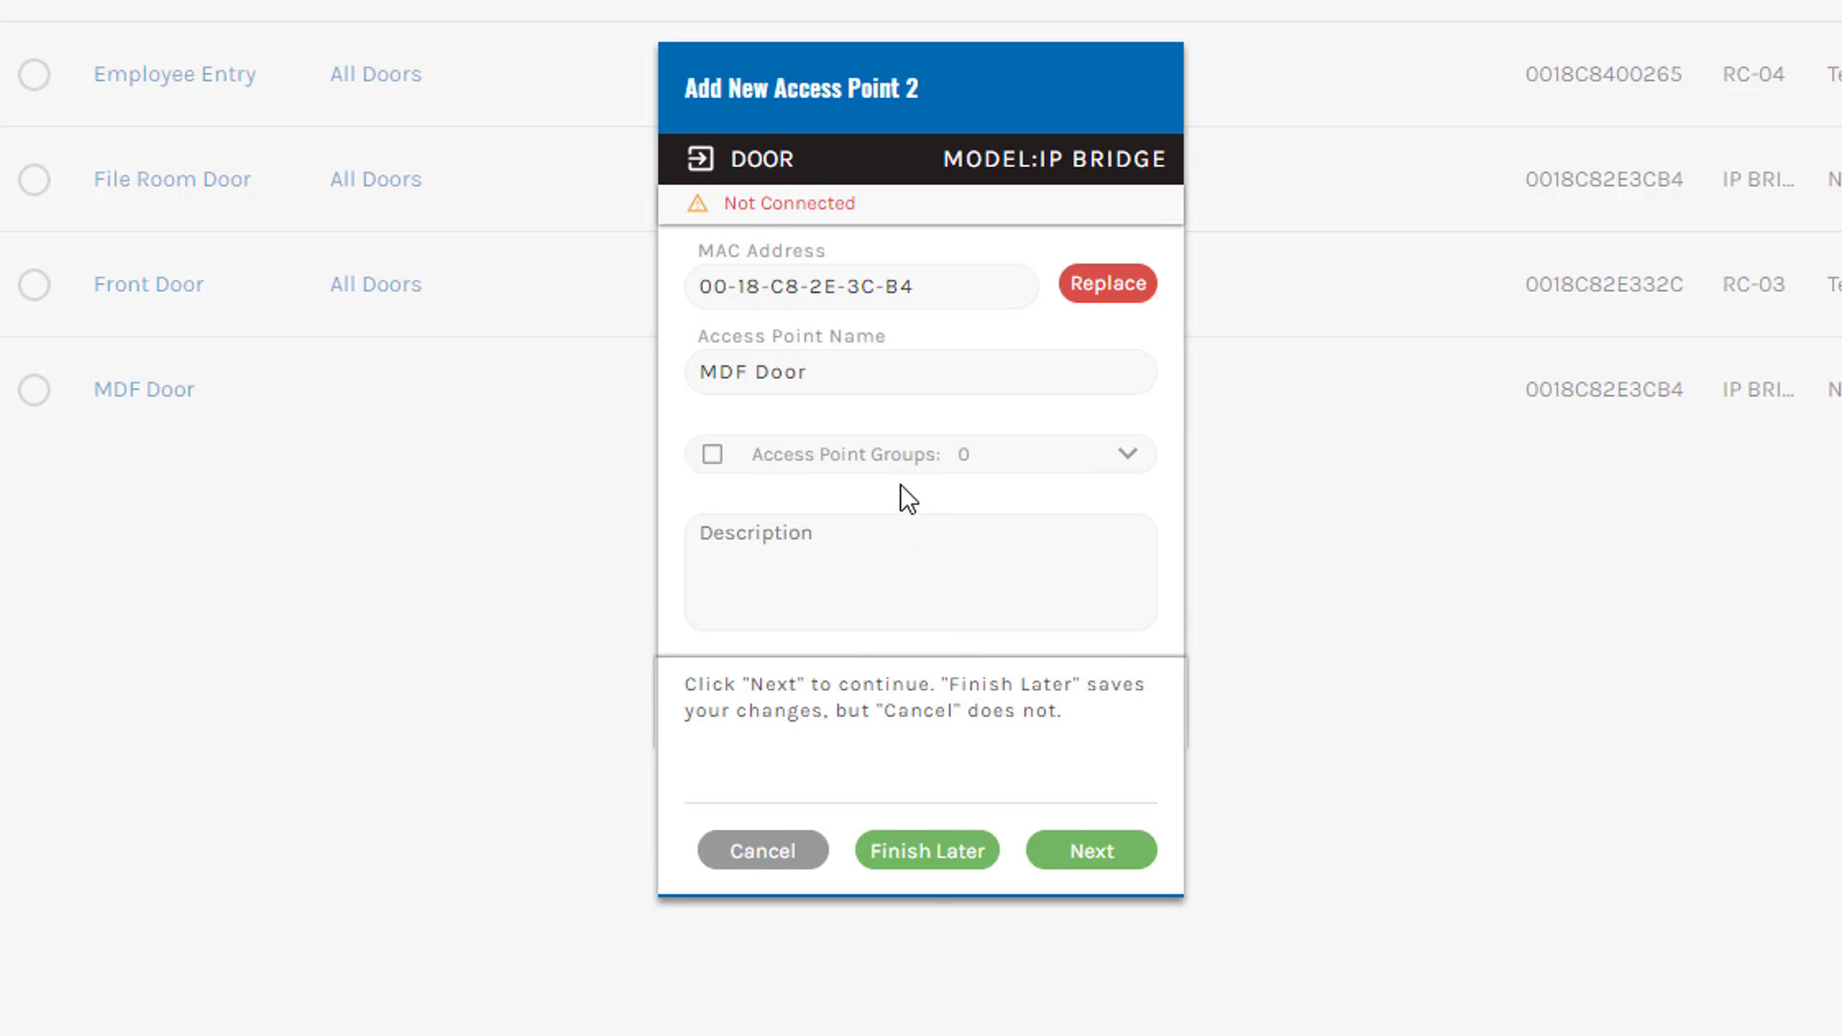
- Put MDF Door in the All Doors group and save it to finish later
left_click(900, 446)
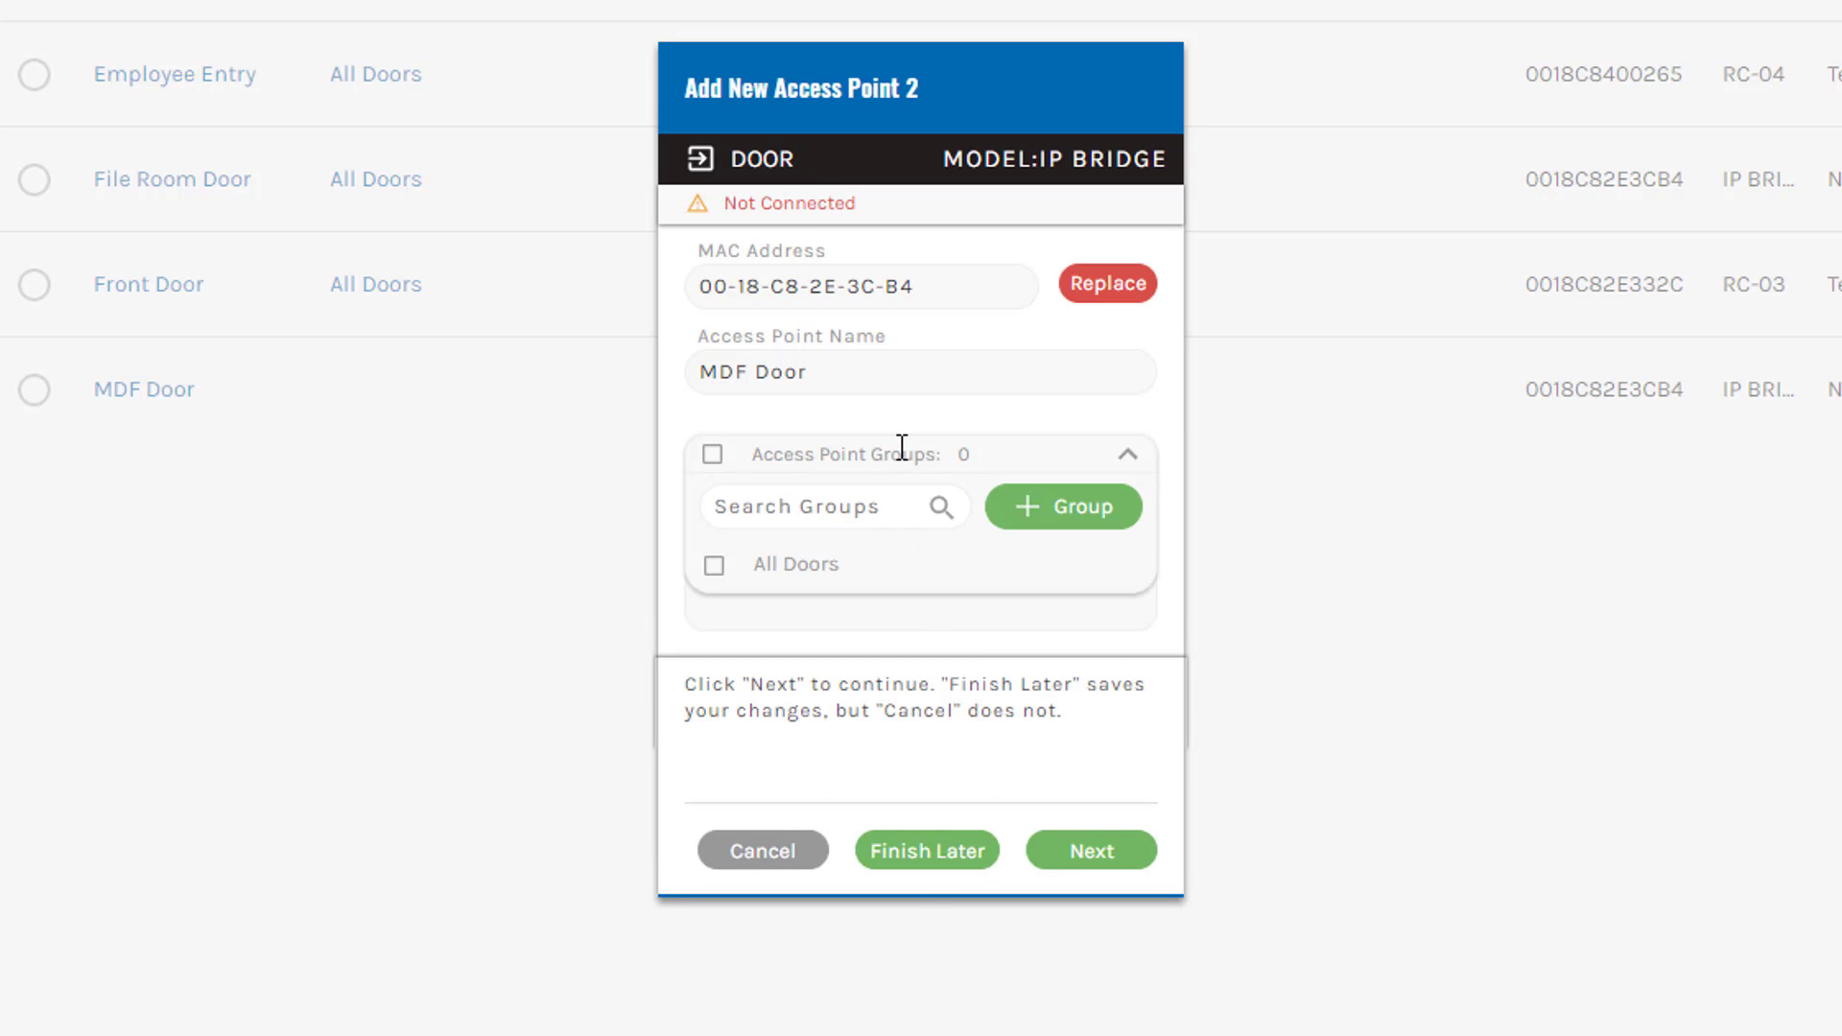
left_click(796, 565)
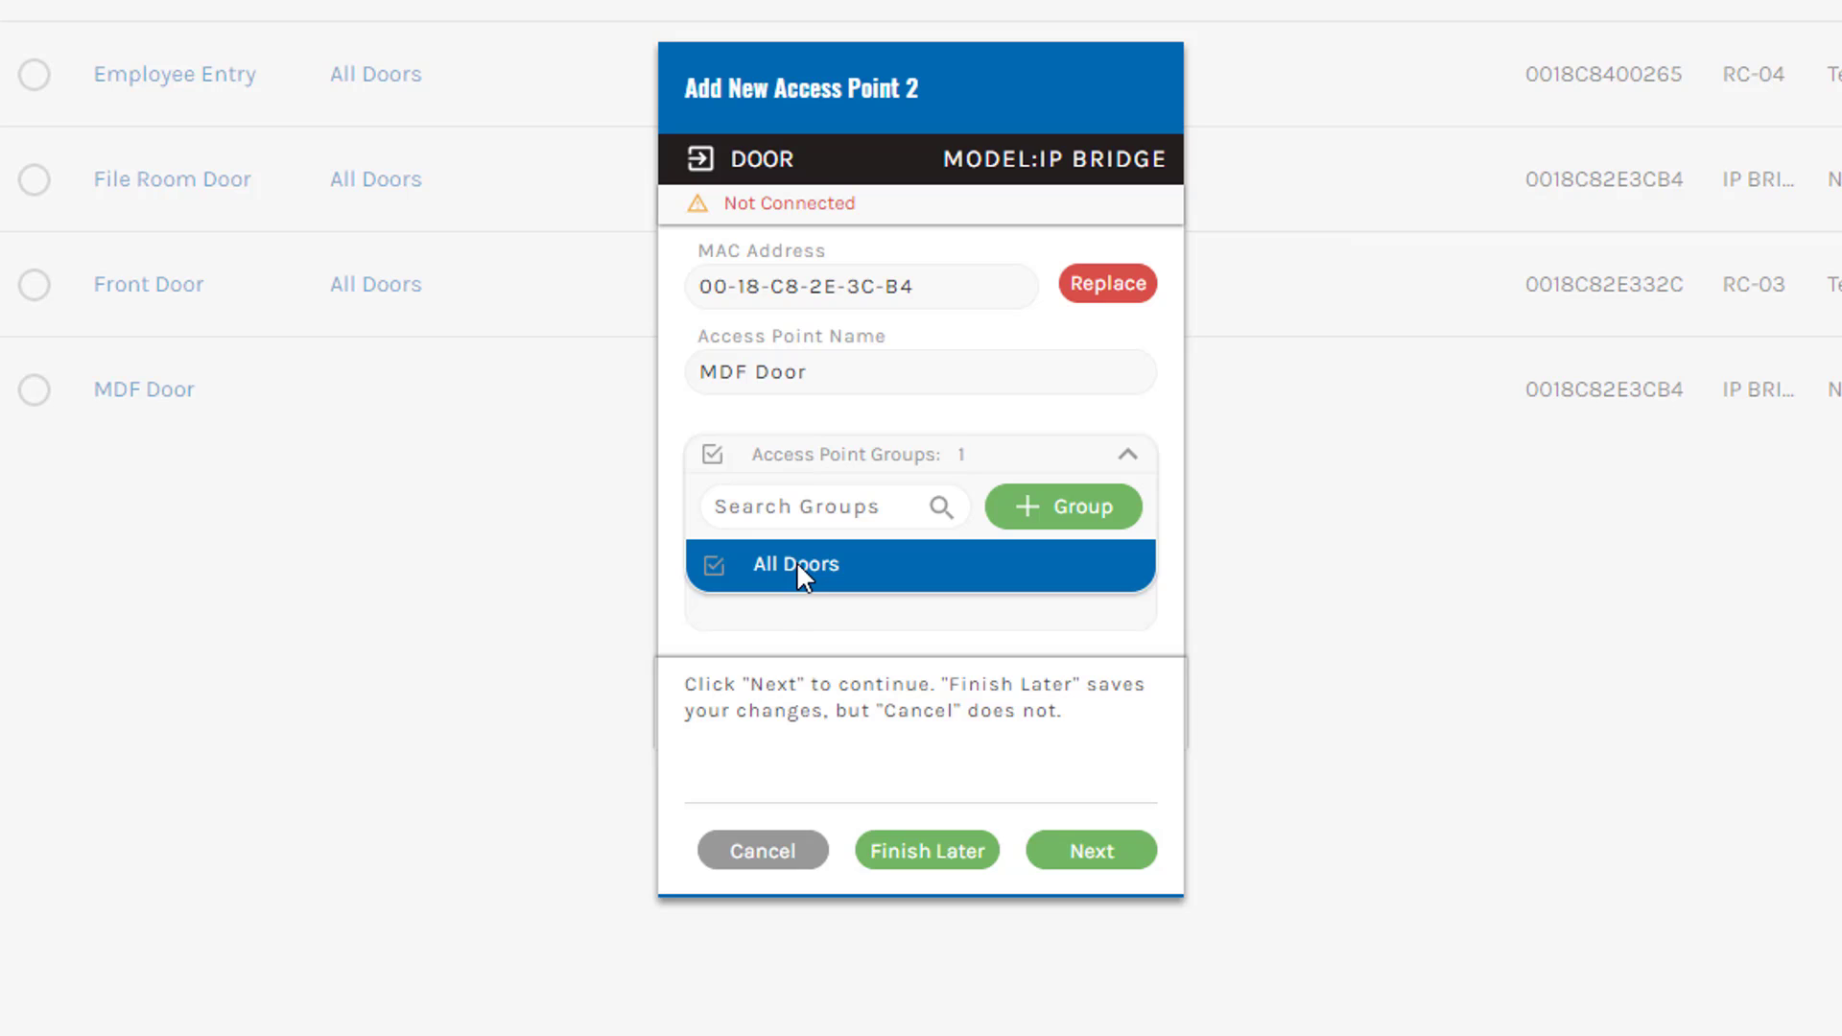
left_click(793, 622)
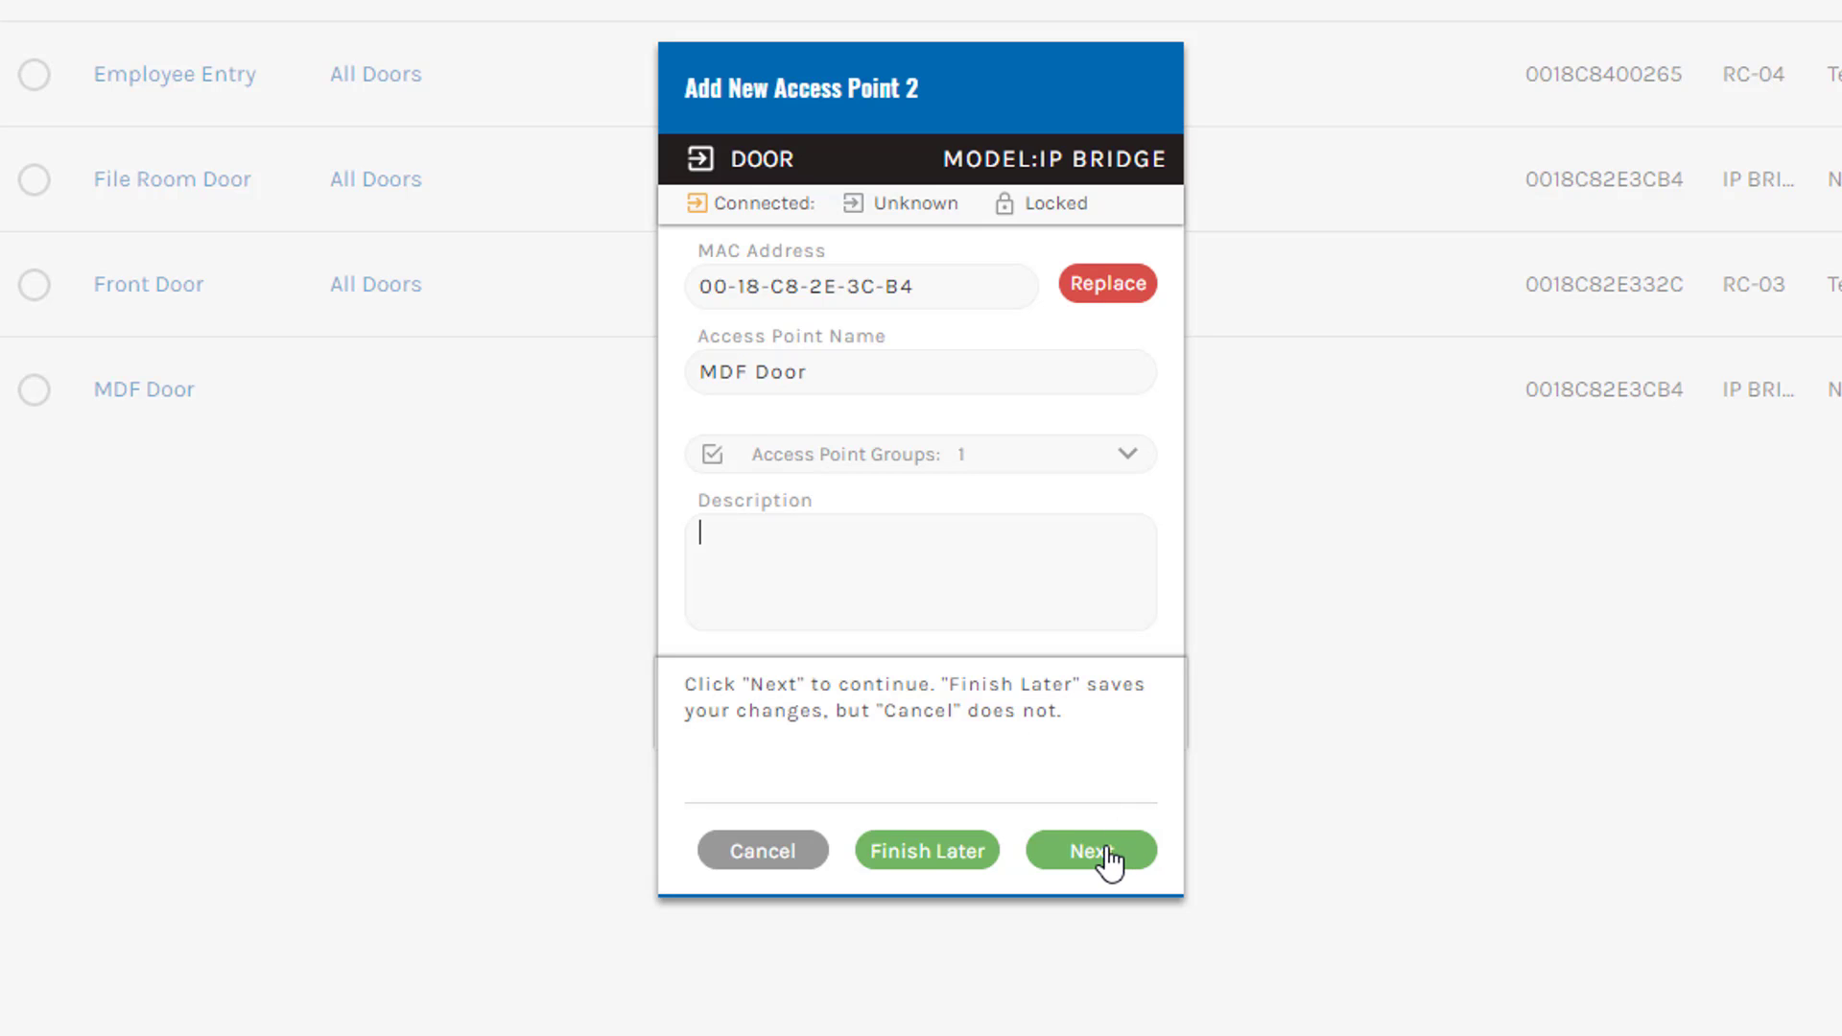
left_click(945, 868)
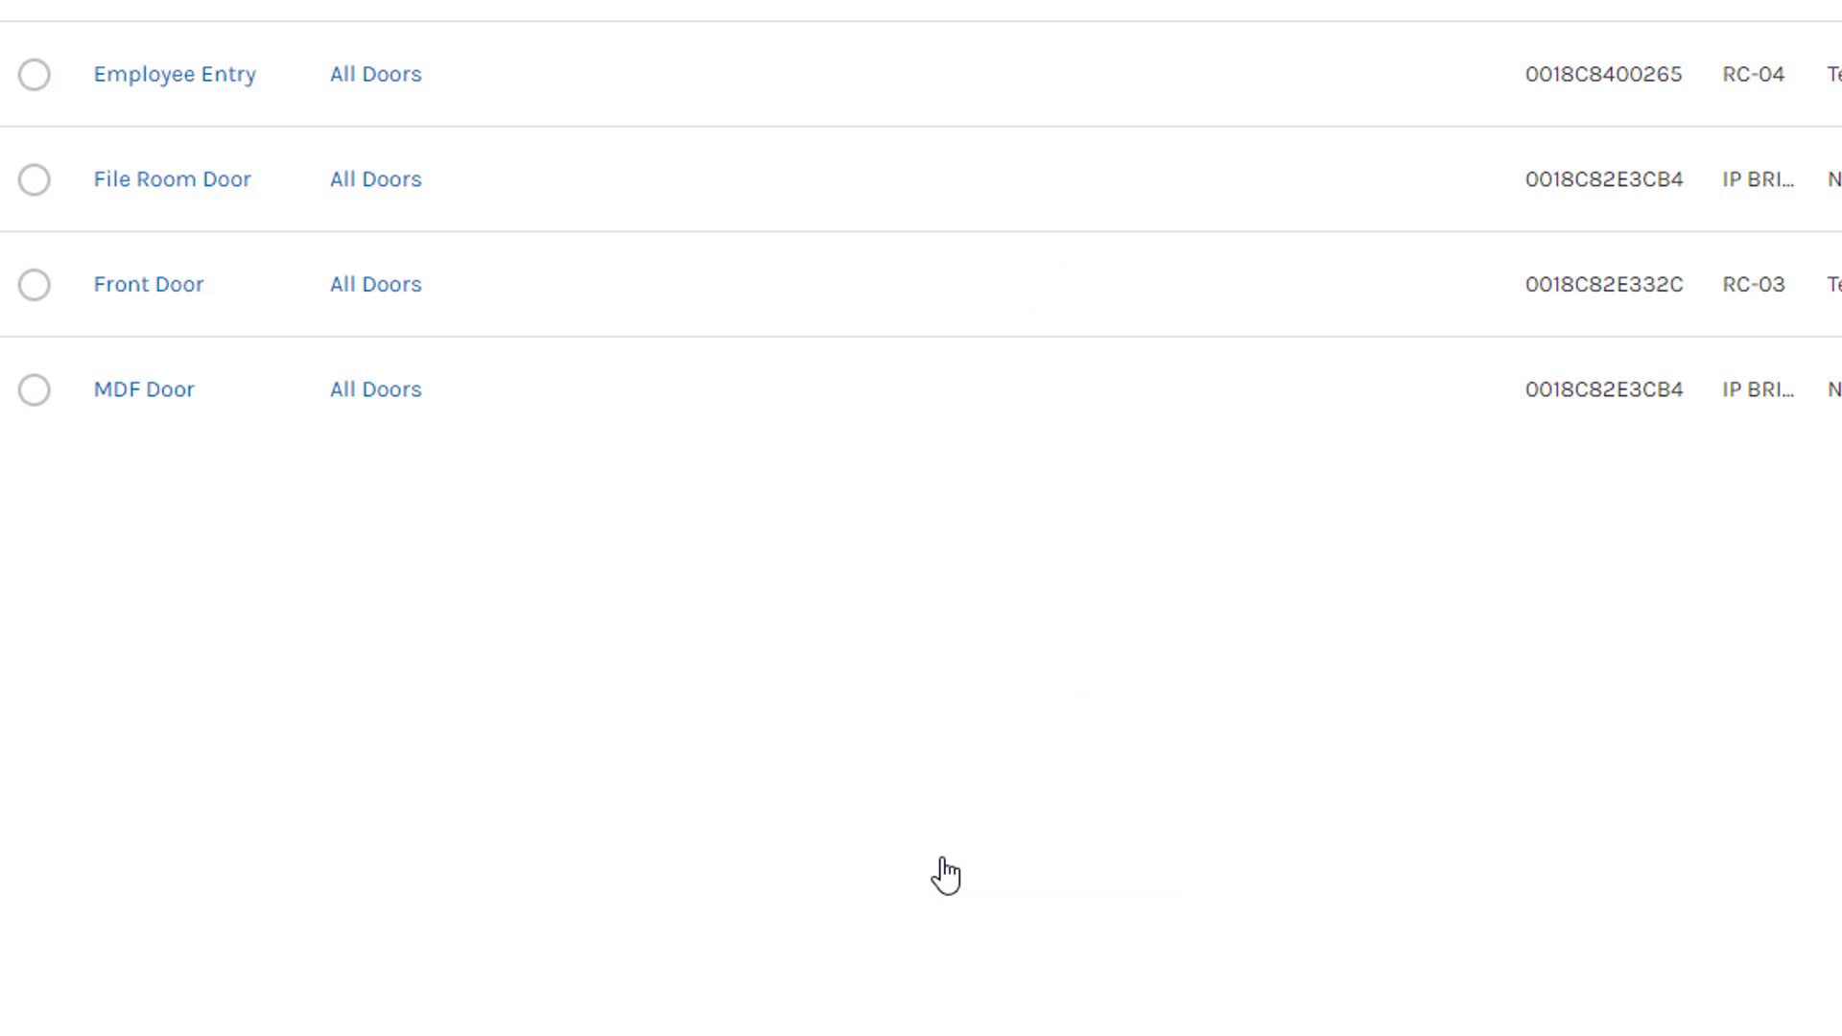